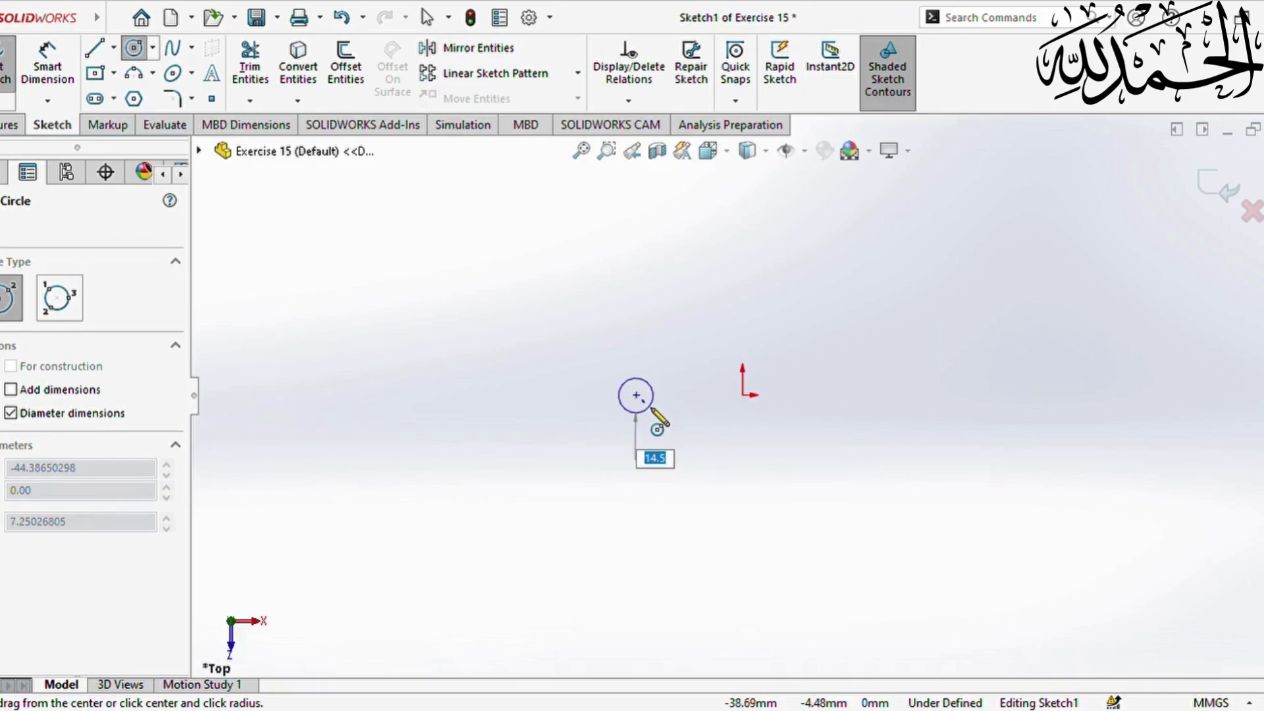
Sketch two concentric circles of 15 mm and 30 mm diameter, centred level with the origin on its negative X side
{"action": "key", "text": "Return"}
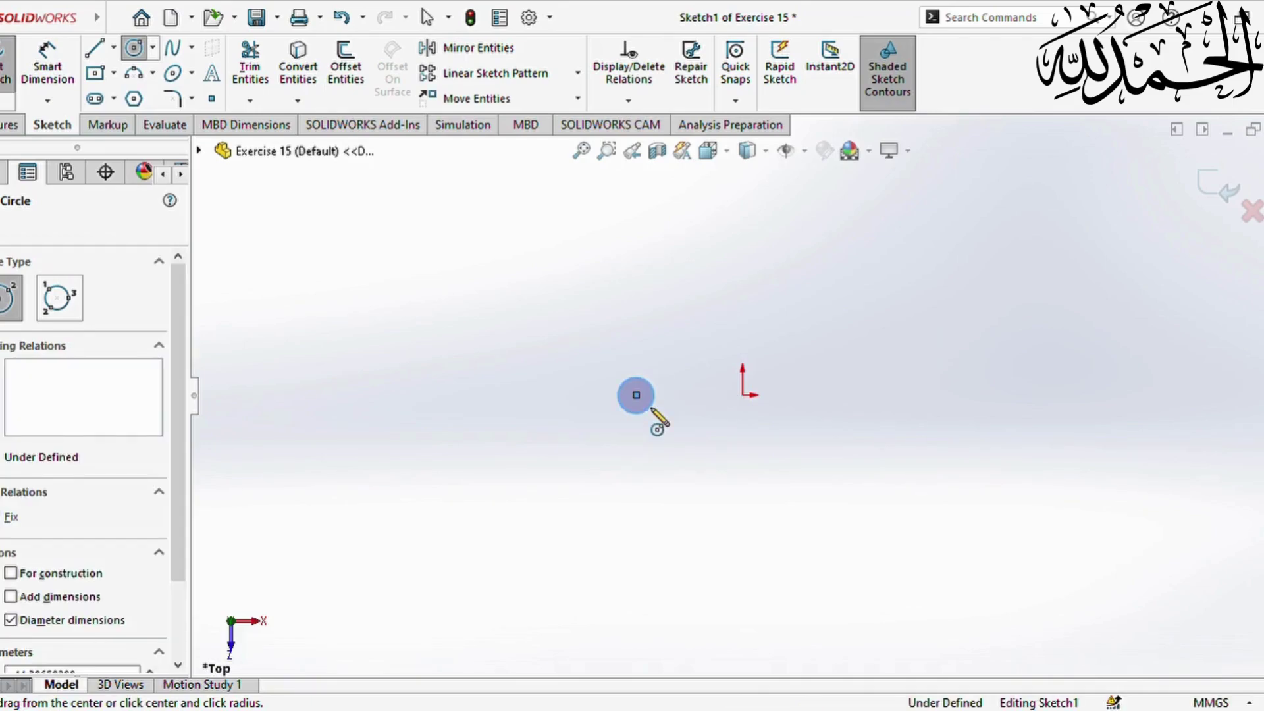
{"action": "scroll", "coordinate": [667, 414], "scroll_direction": "down", "scroll_amount": 3}
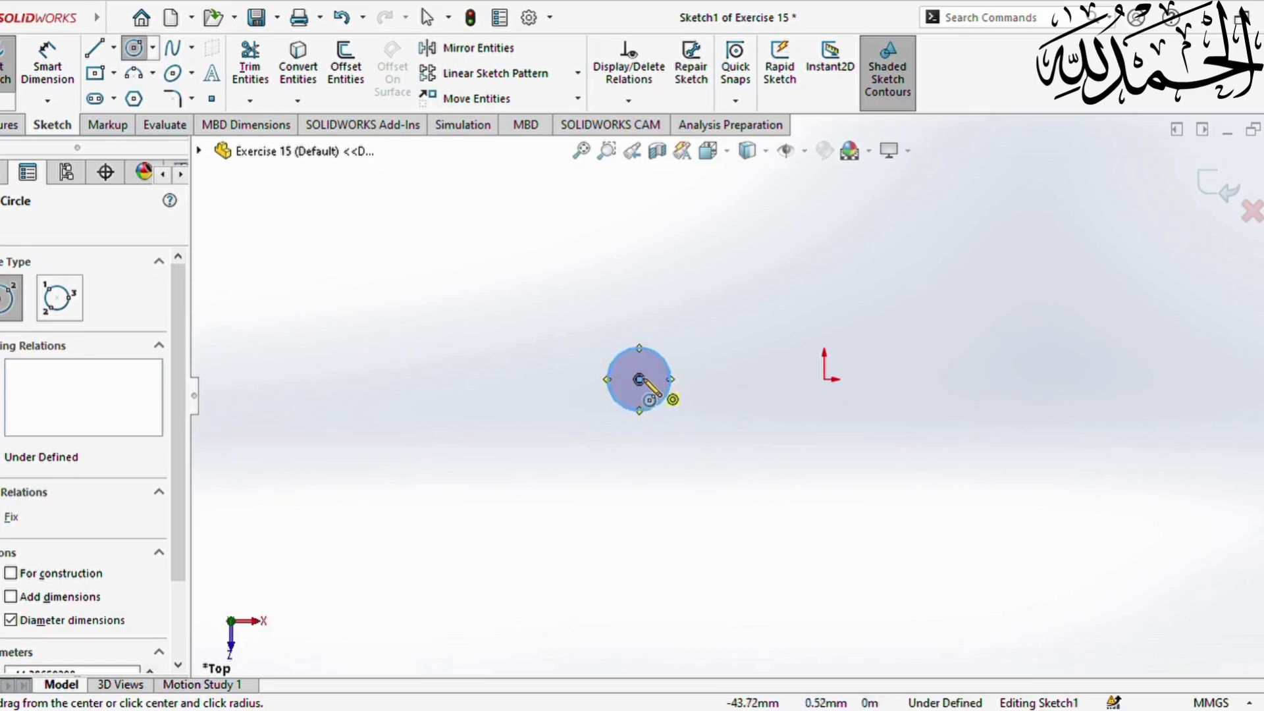
{"action": "left_click", "coordinate": [639, 380]}
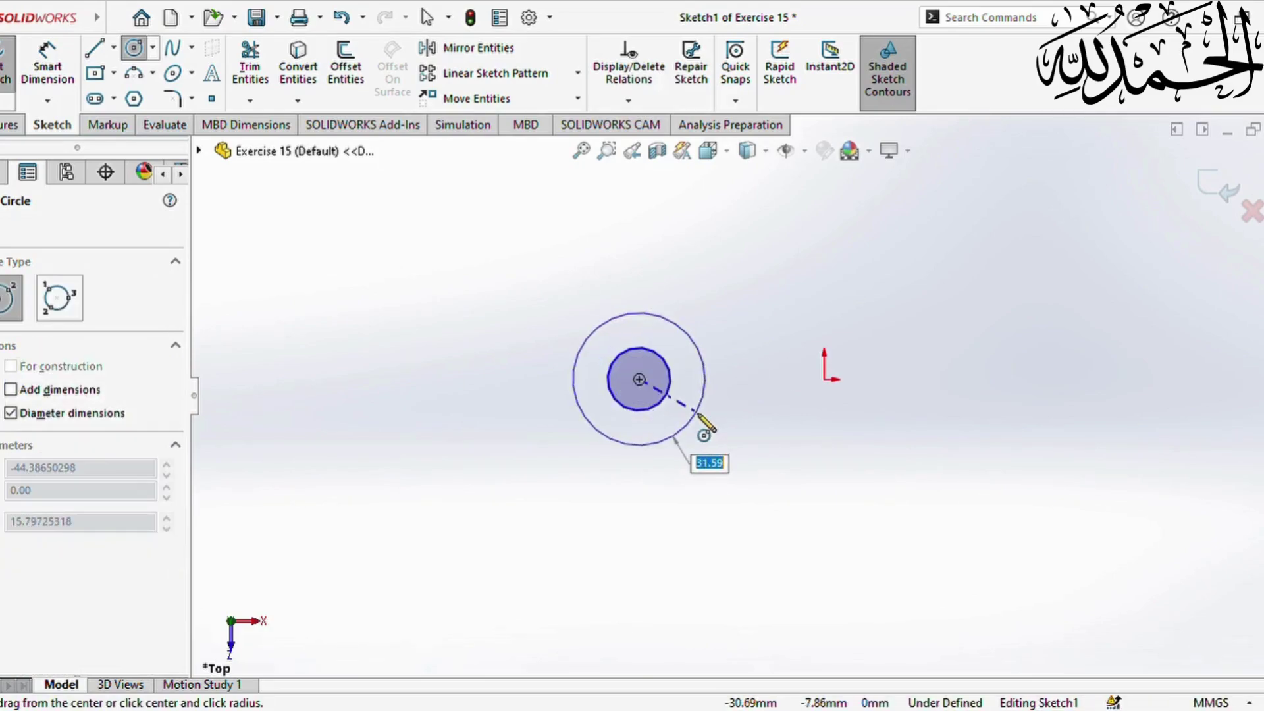
{"action": "key", "text": "Return"}
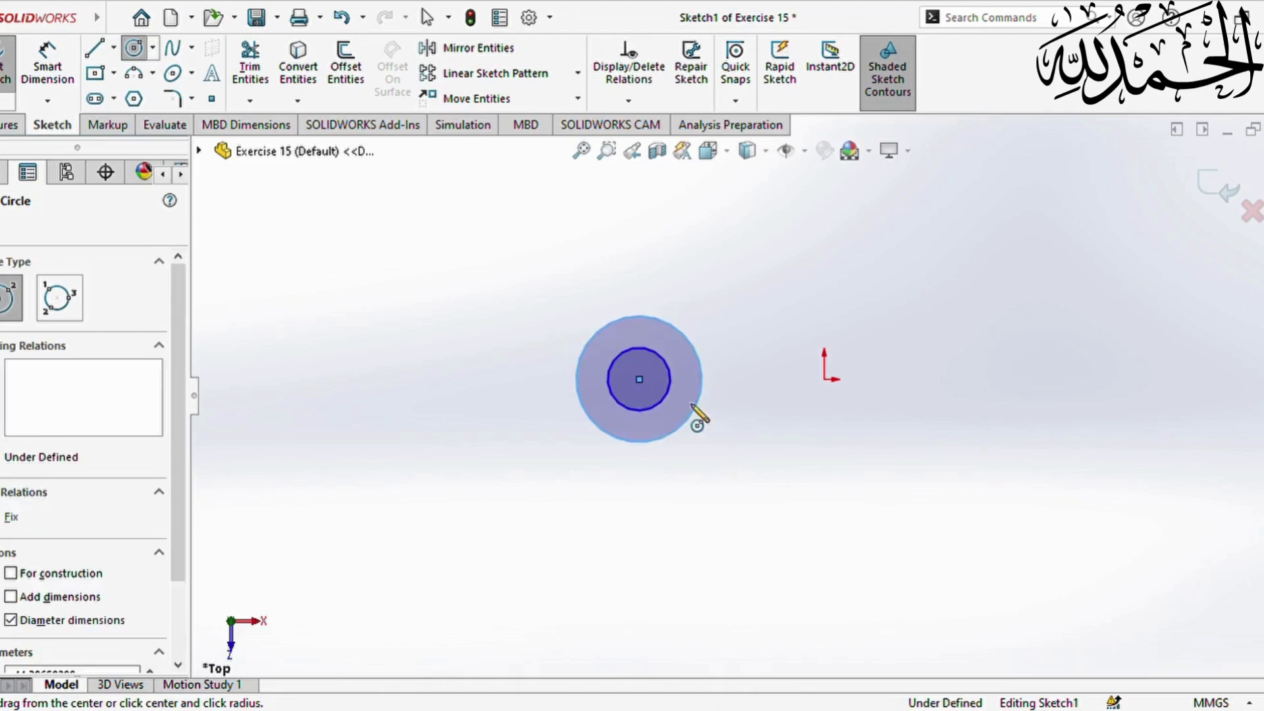
{"action": "key", "text": "Escape"}
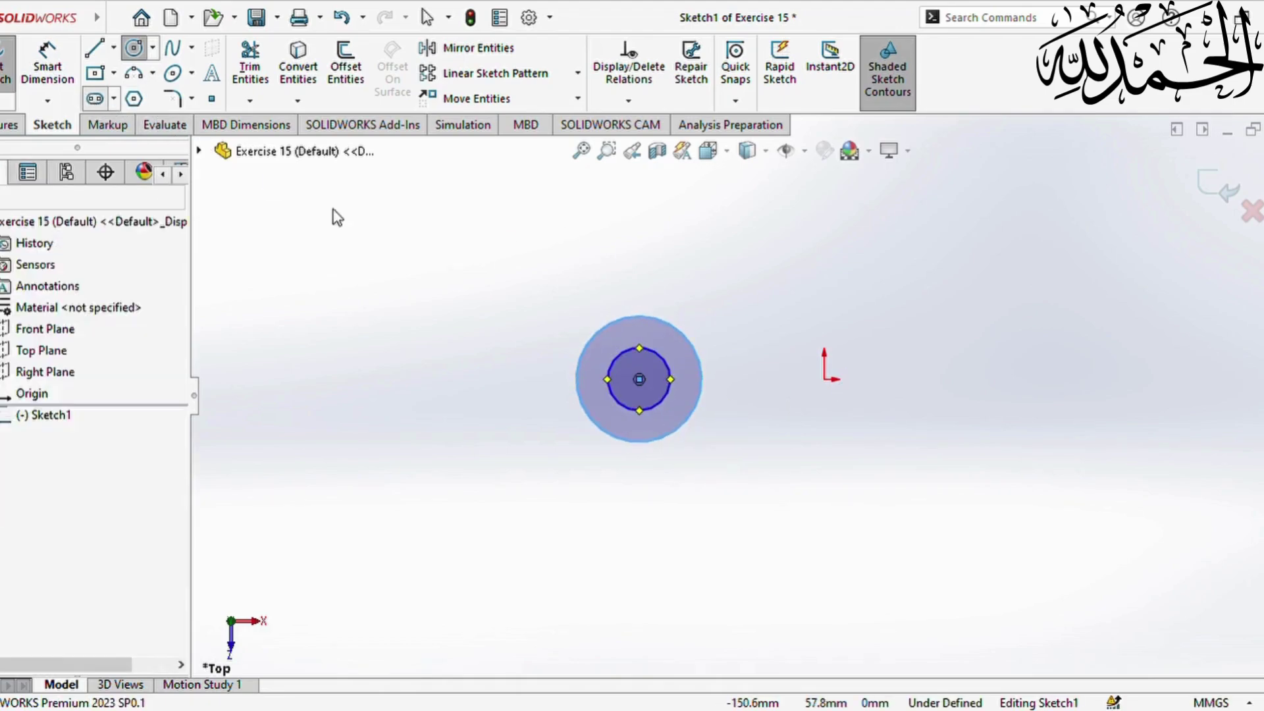
Sketch a horizontal straight slot on the origin's positive X side, 40 mm between arc centres and 12 mm wide
{"action": "scroll", "coordinate": [796, 461], "scroll_direction": "up", "scroll_amount": 2}
{"action": "left_click", "coordinate": [978, 384]}
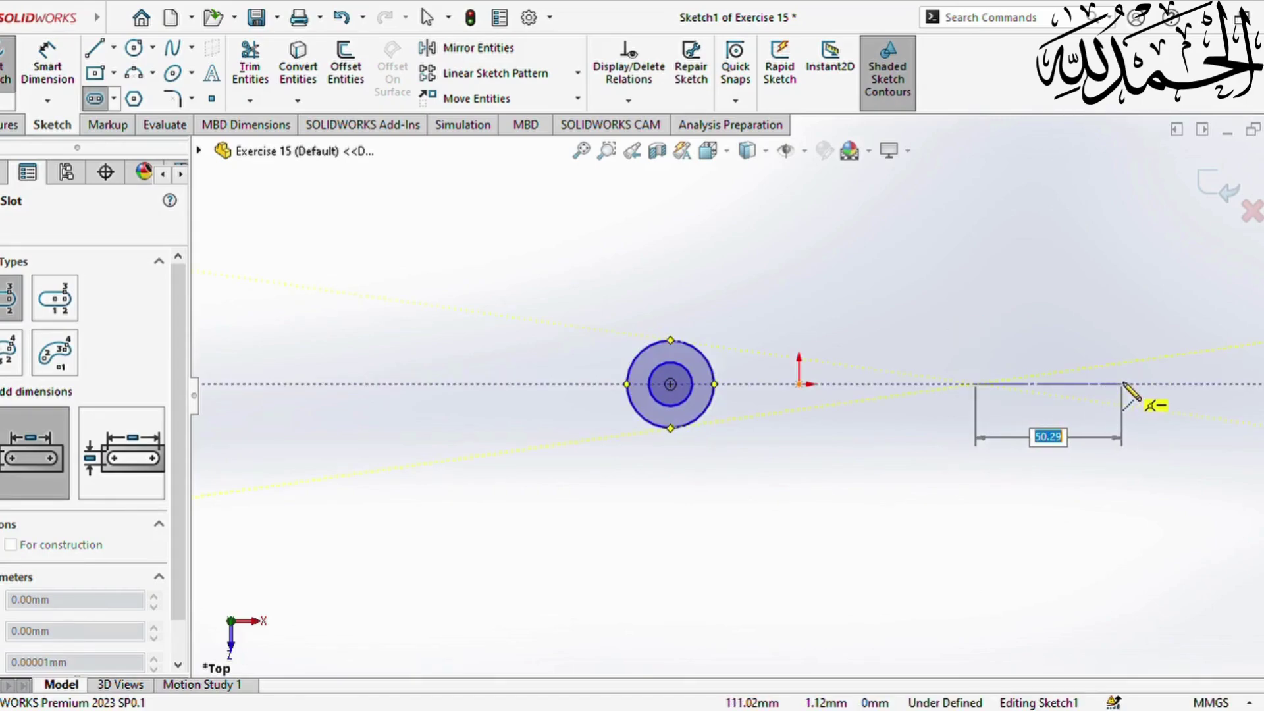
{"action": "key", "text": "Return"}
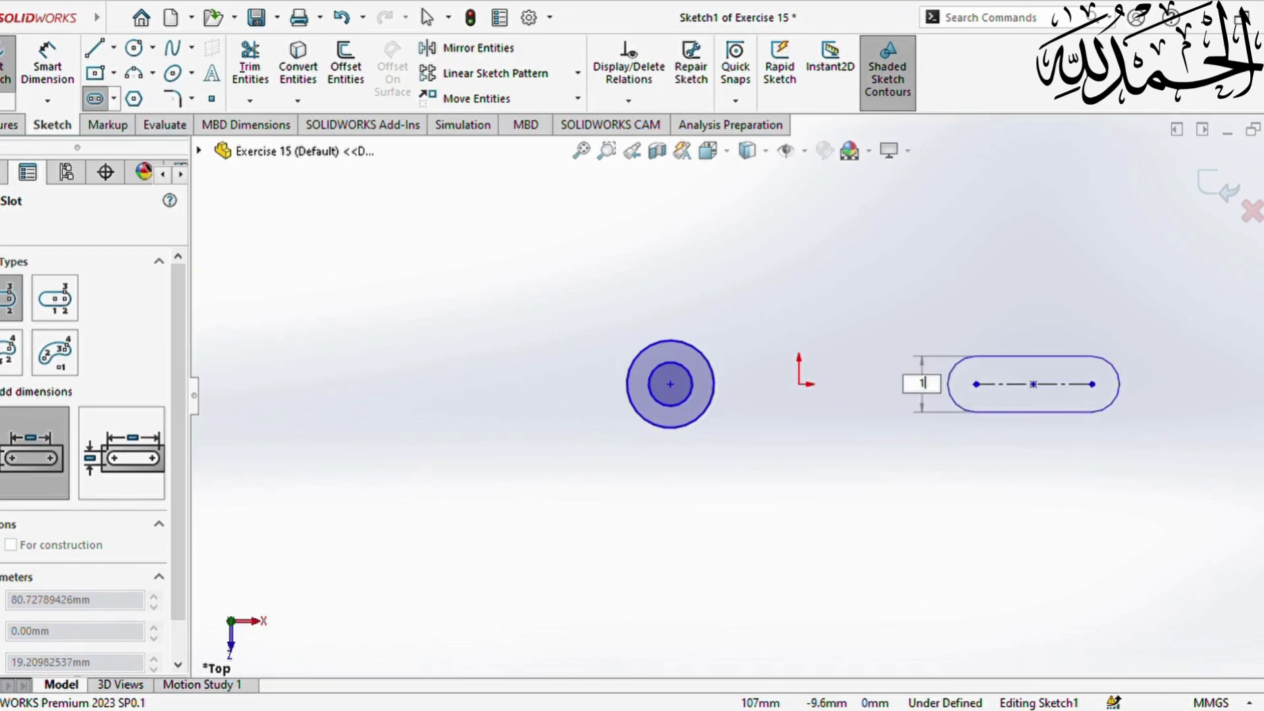
{"action": "type", "text": "12"}
{"action": "key", "text": "Return"}
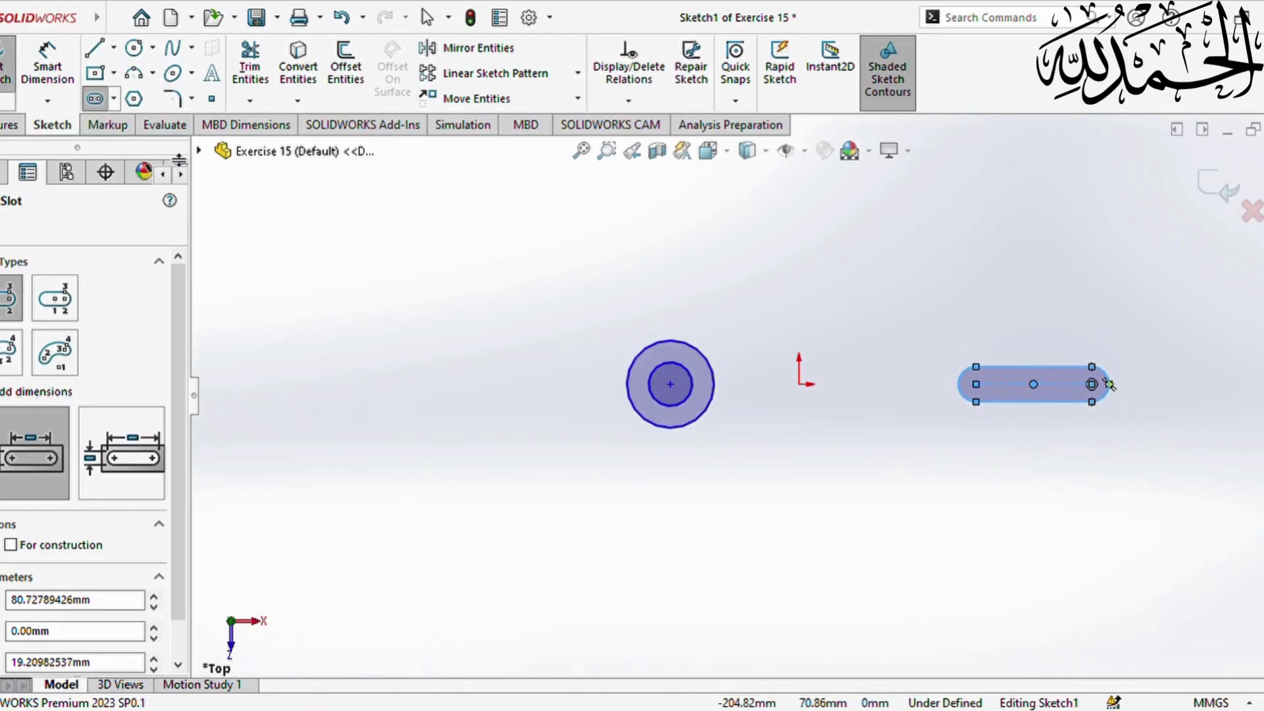
{"action": "left_click", "coordinate": [137, 48]}
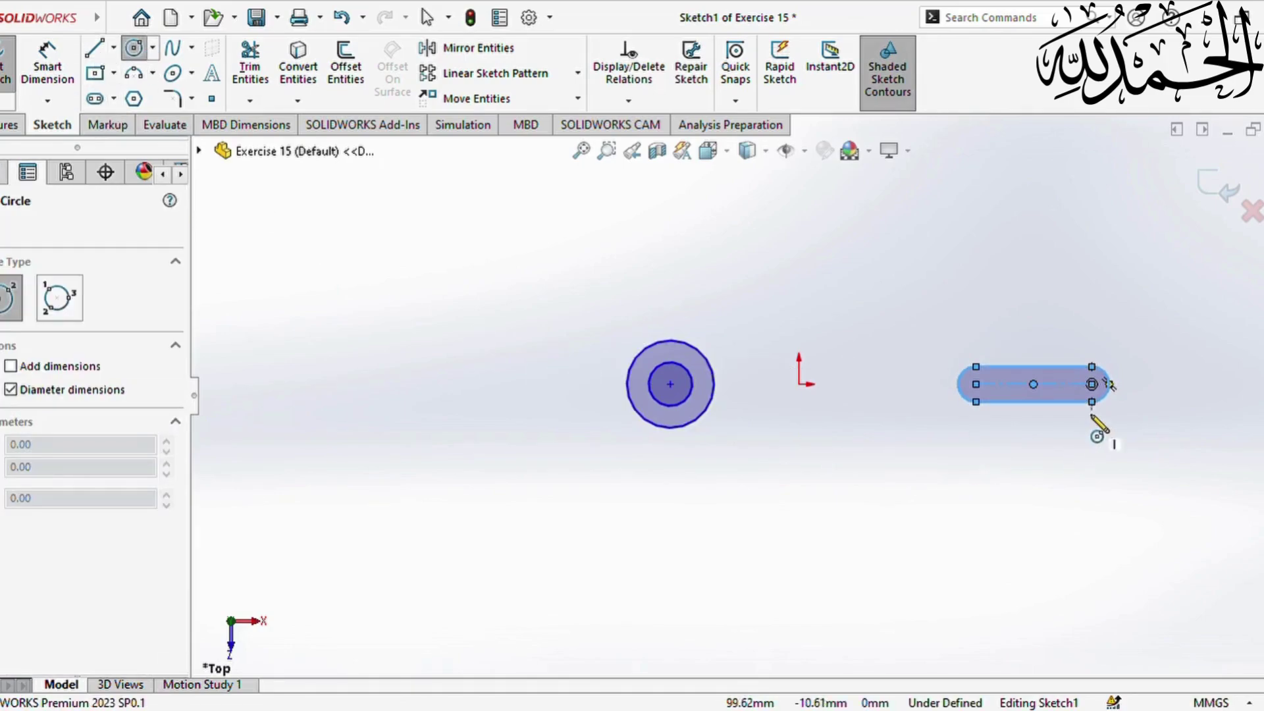
{"action": "key", "text": "Escape"}
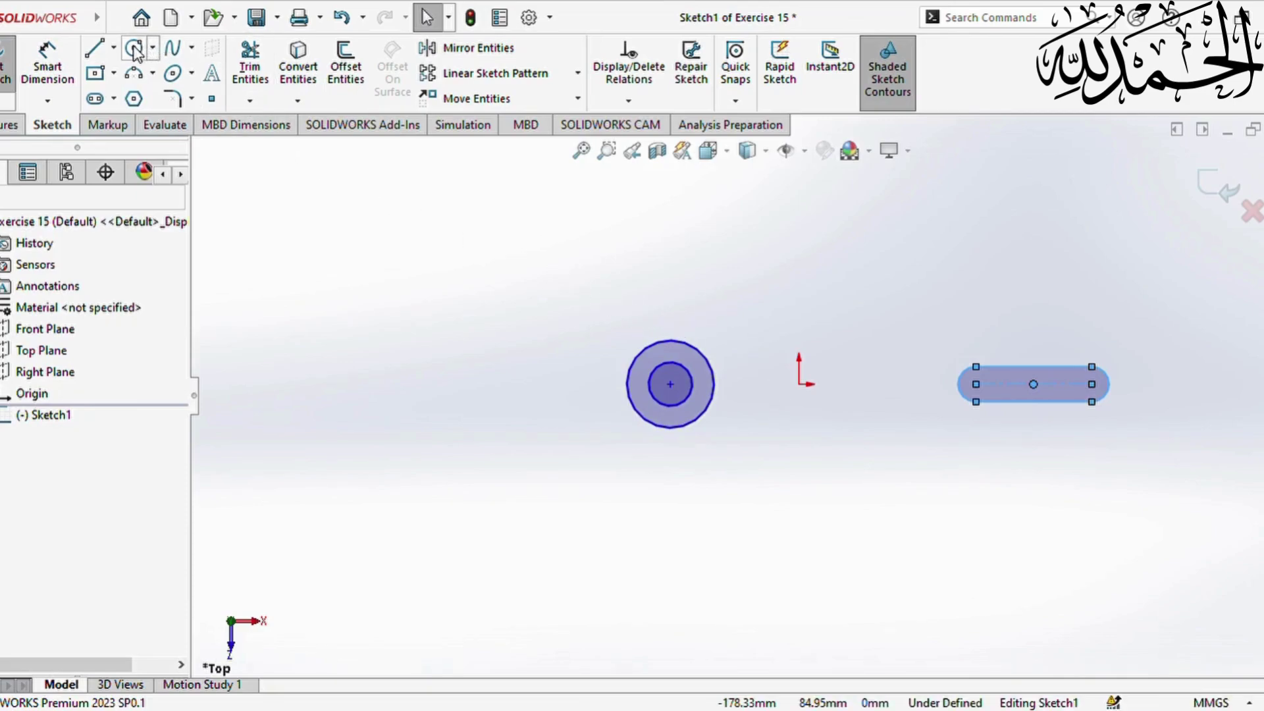
Dimension the diameters of both concentric circles and the slot's centre-to-centre length
{"action": "left_click", "coordinate": [48, 69]}
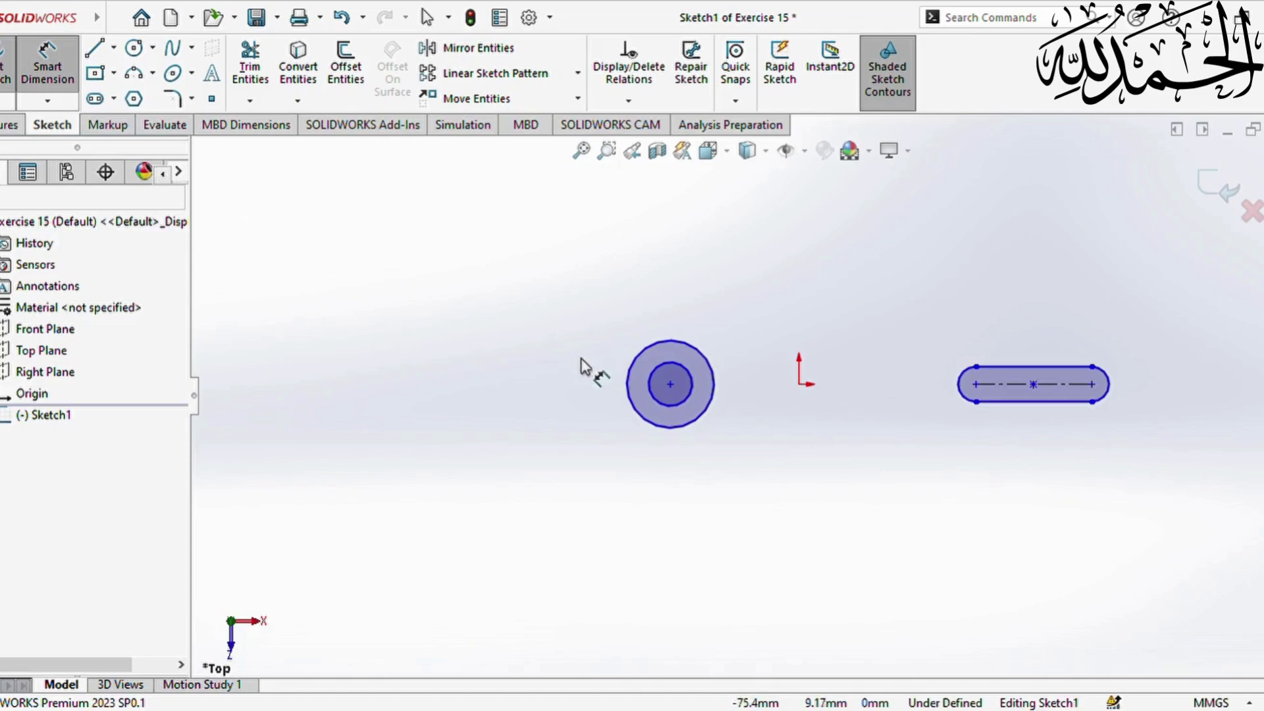
{"action": "left_click", "coordinate": [689, 371]}
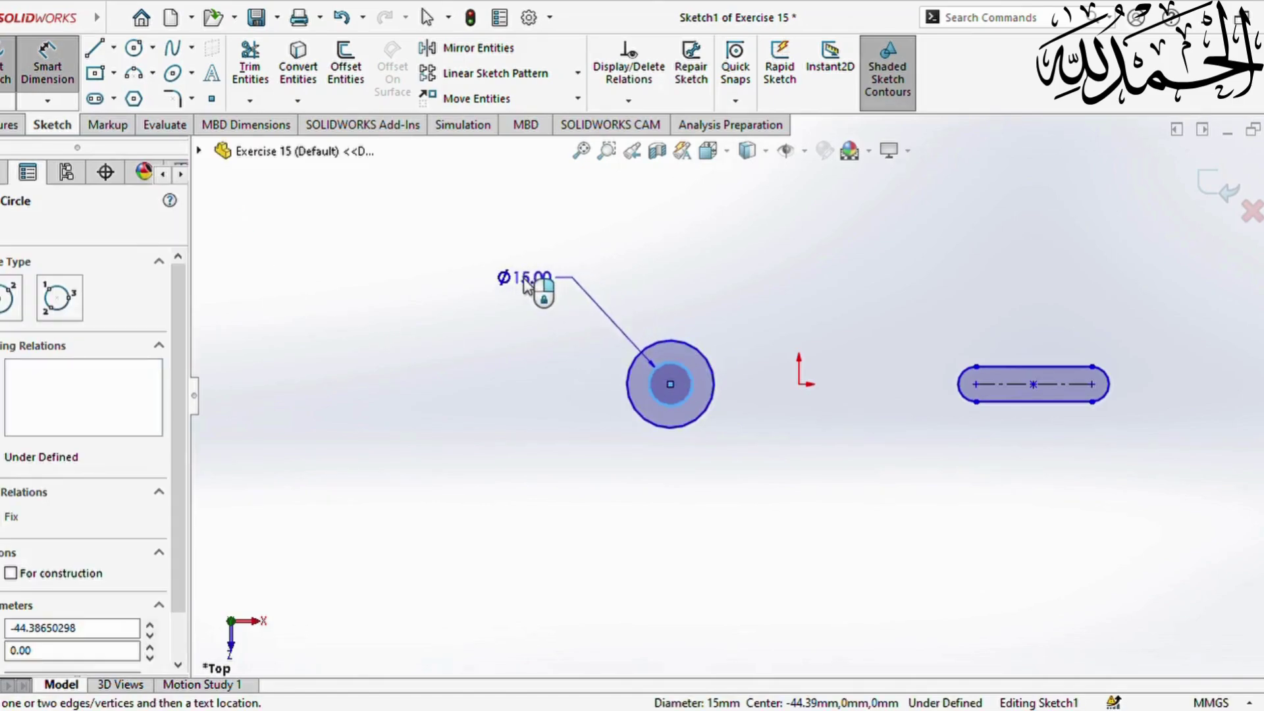
{"action": "left_click", "coordinate": [522, 288]}
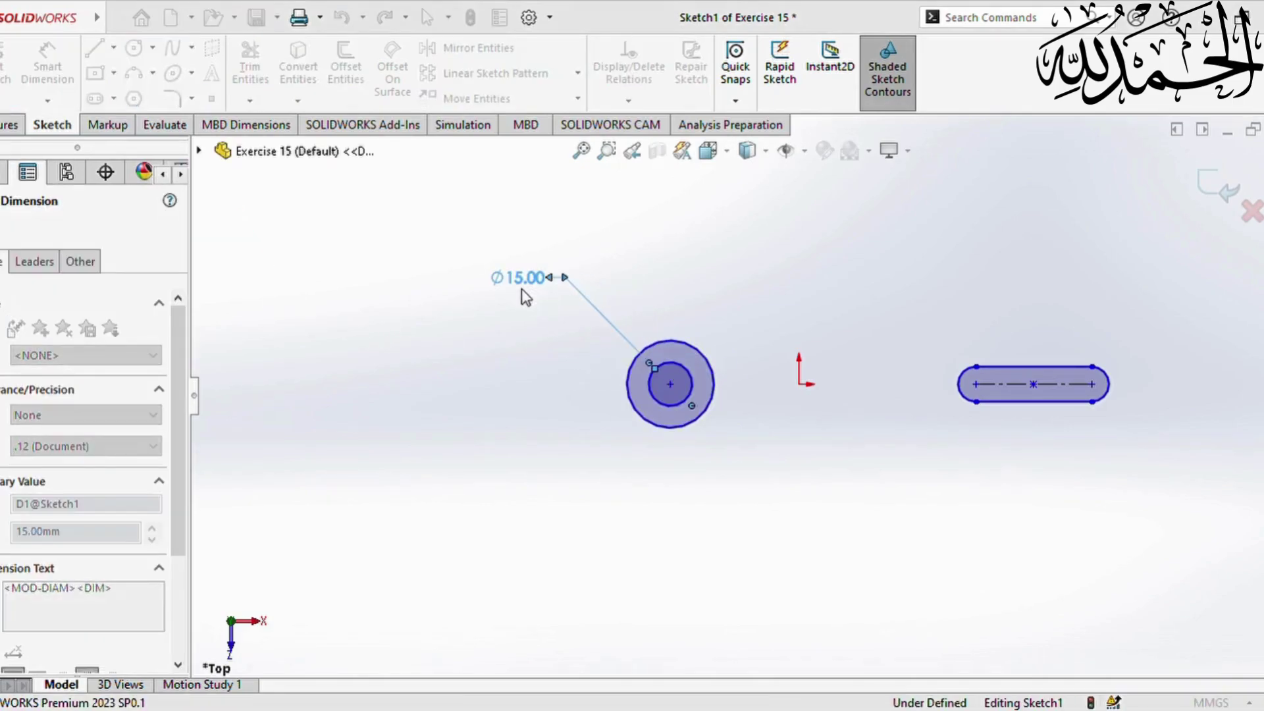
{"action": "left_click", "coordinate": [685, 347]}
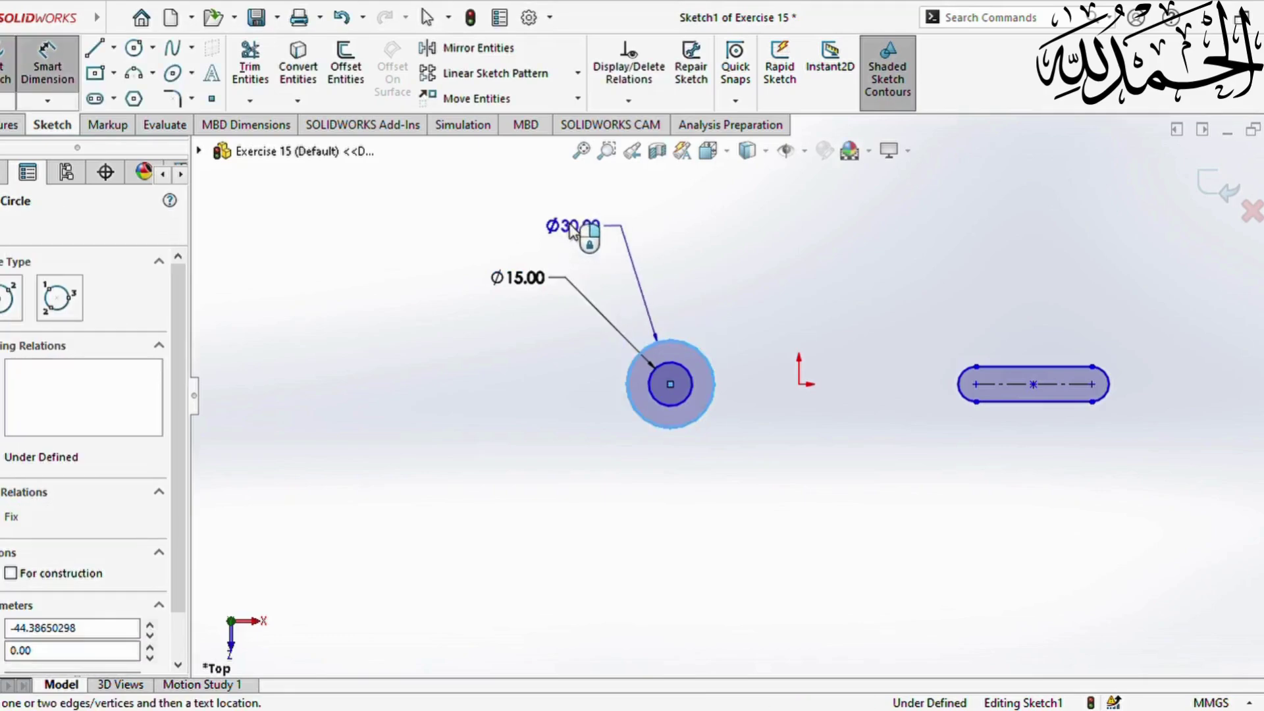
{"action": "left_click", "coordinate": [570, 232]}
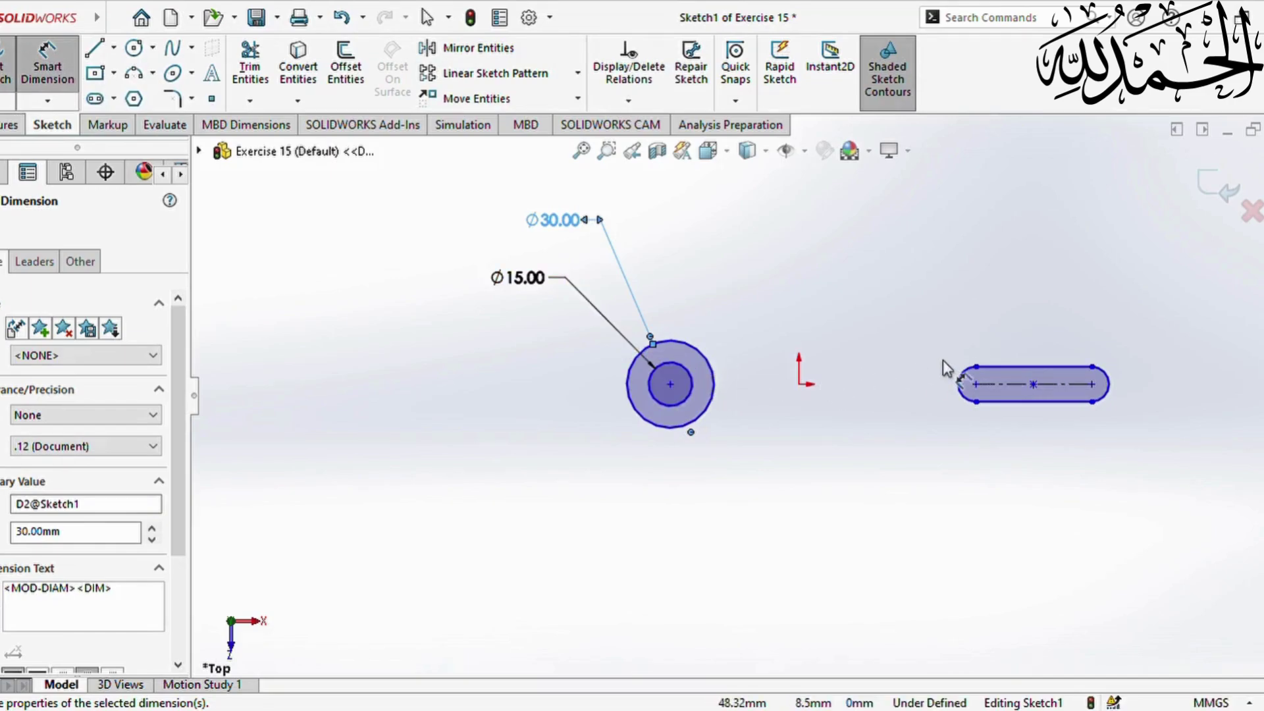
{"action": "left_click", "coordinate": [1056, 368]}
{"action": "left_click", "coordinate": [1028, 264]}
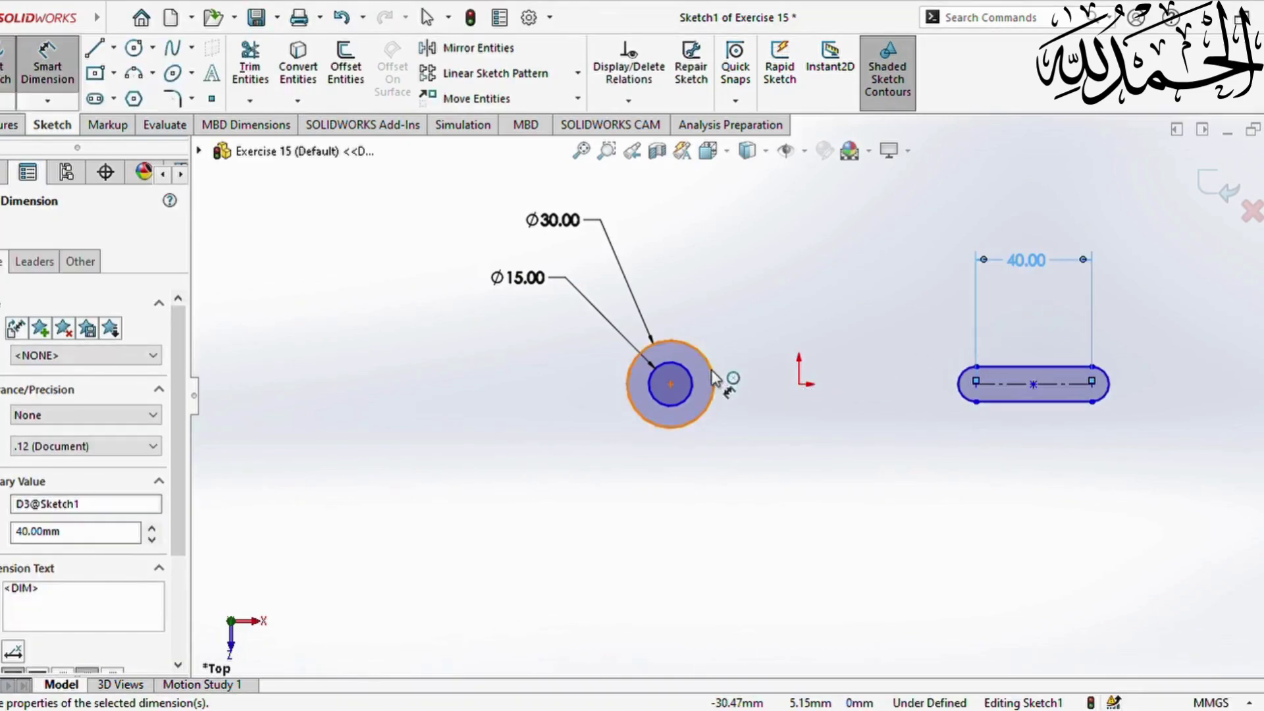
Dimension the distance from the concentric circles' centre to the slot's nearer arc centre and set it to 50 mm
{"action": "left_click", "coordinate": [692, 380]}
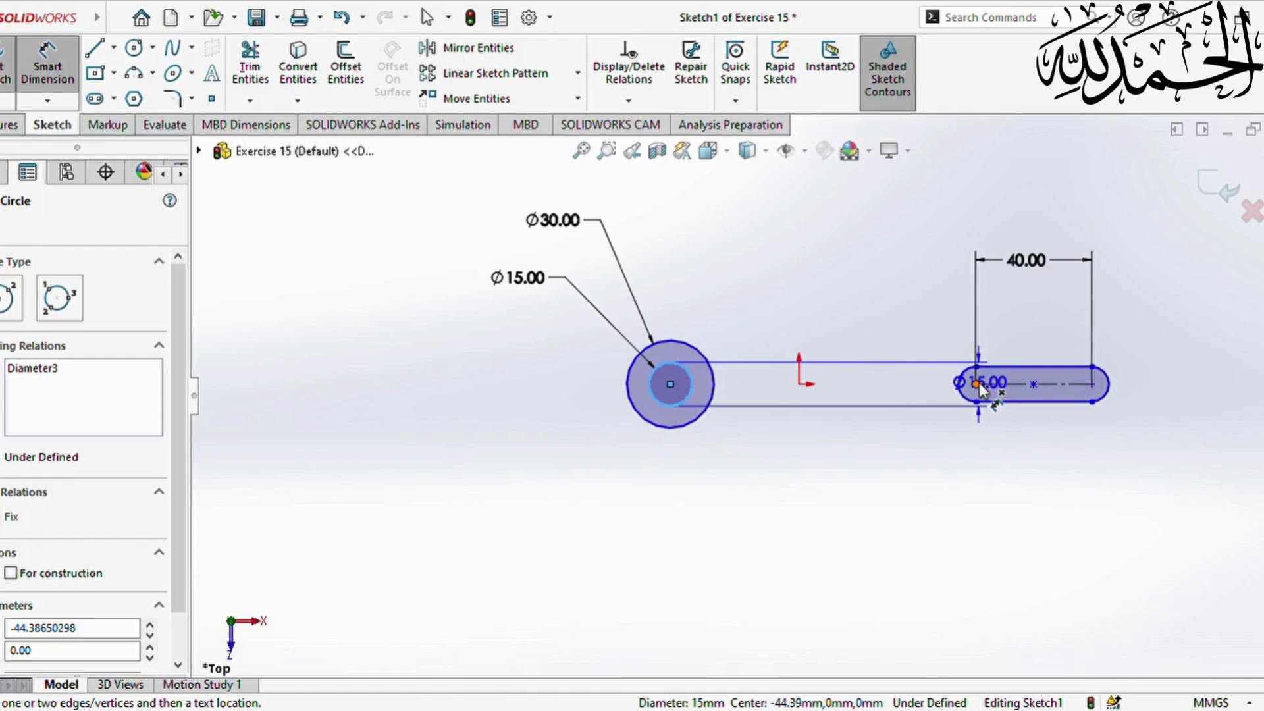
{"action": "left_click", "coordinate": [977, 382]}
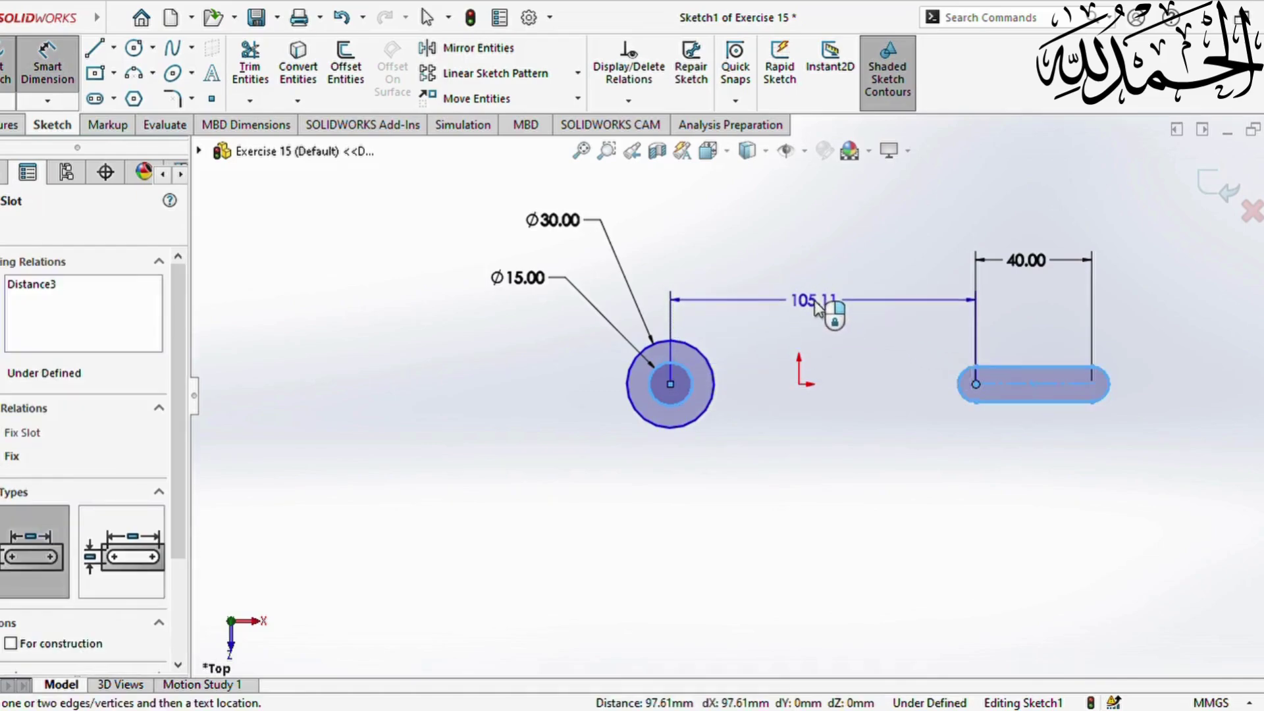
{"action": "left_click", "coordinate": [830, 304]}
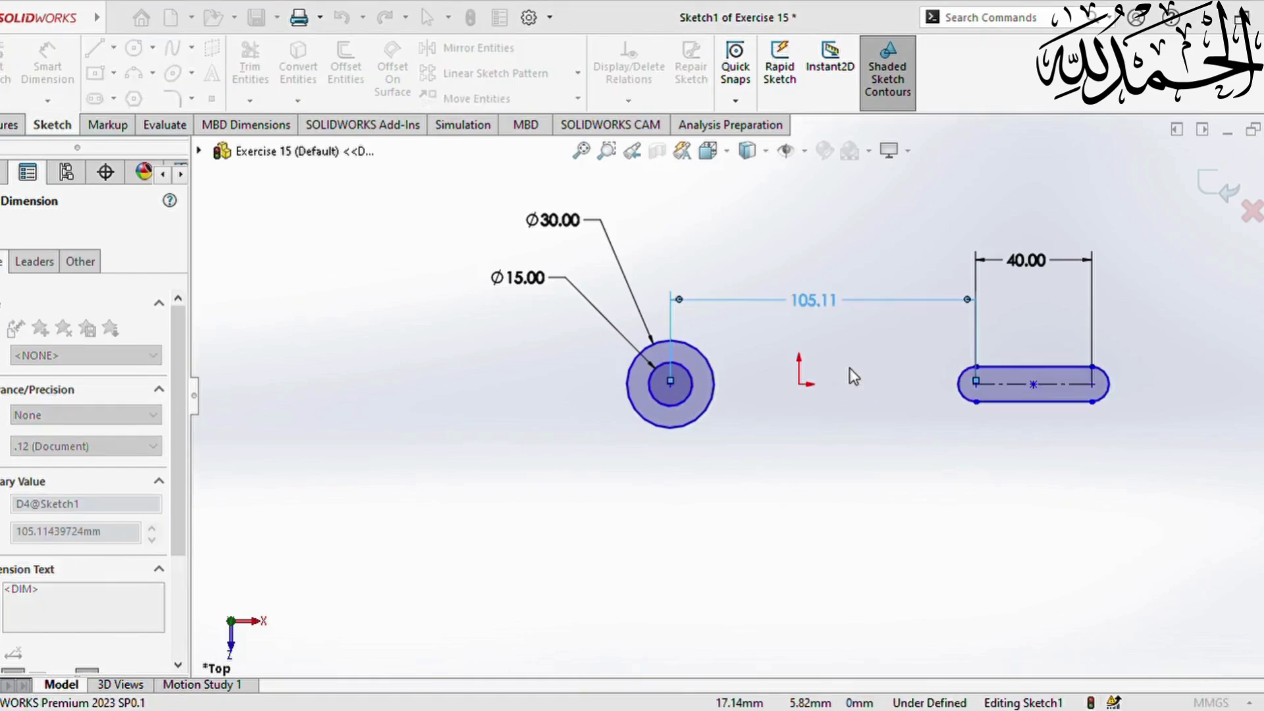
{"action": "type", "text": "50"}
{"action": "key", "text": "Return"}
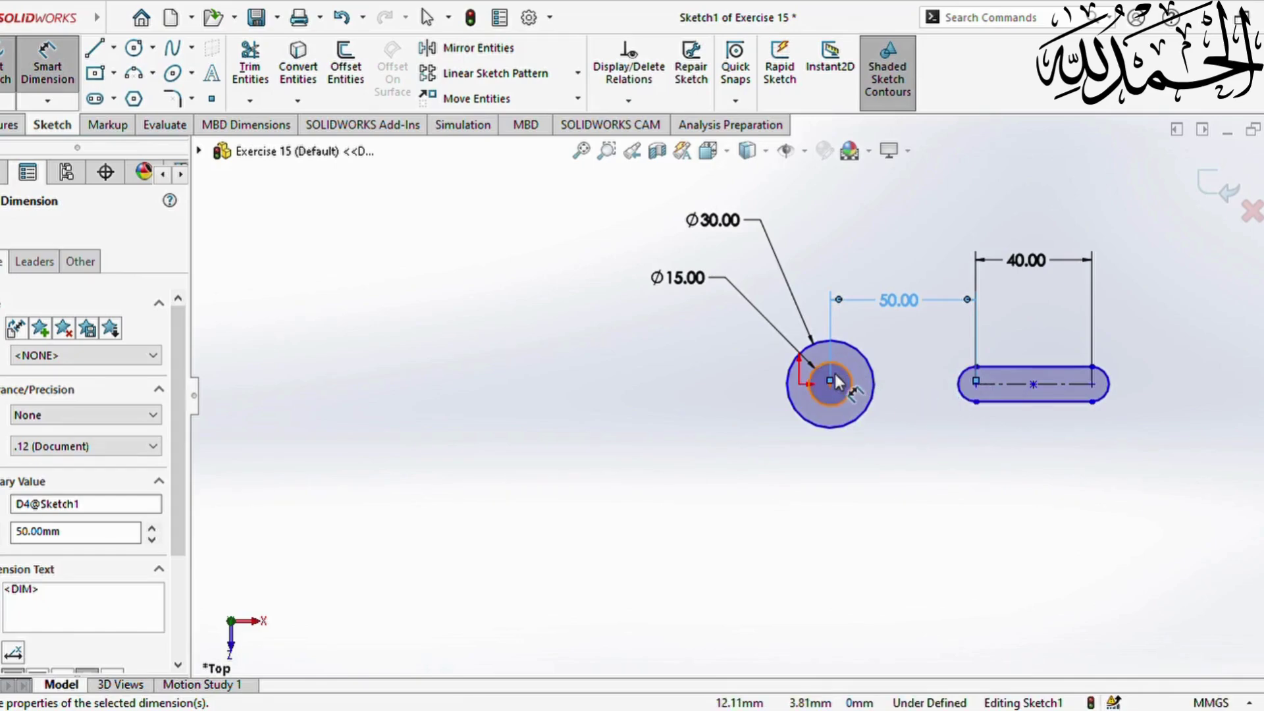
{"action": "left_click", "coordinate": [2, 226]}
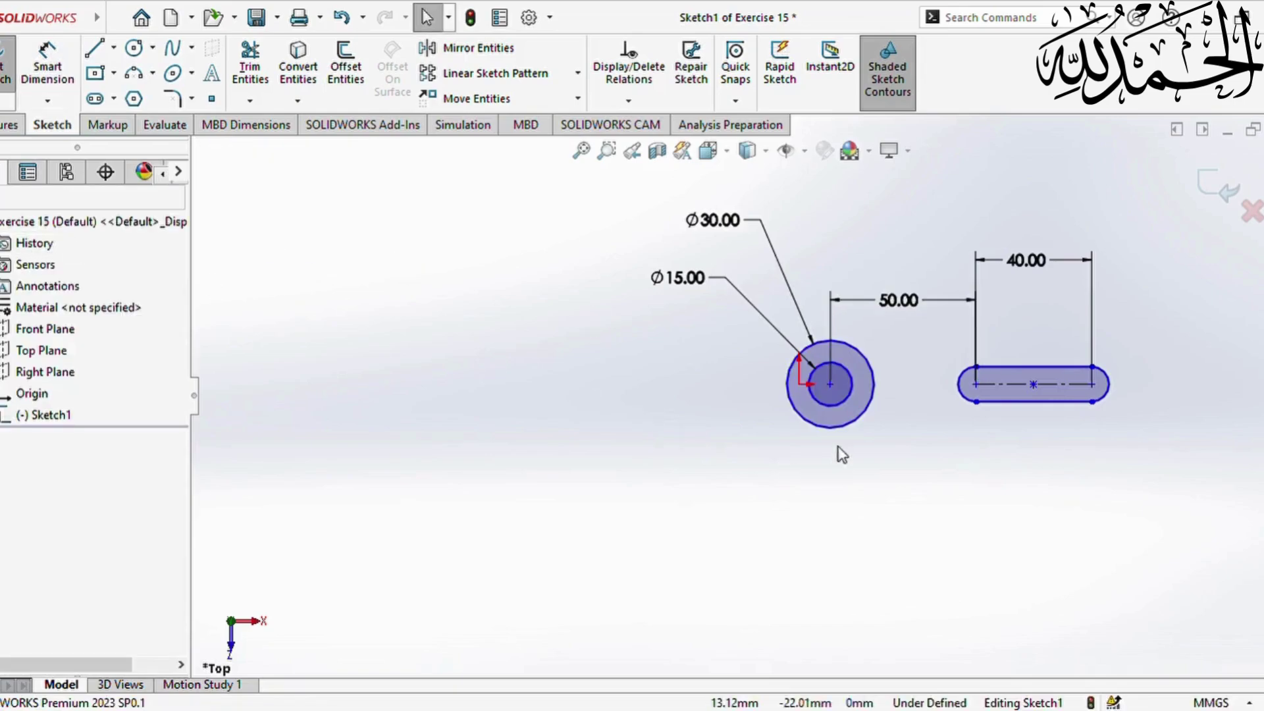
Align the circles' centre, the slot's nearer arc centre and the origin with a Horizontal relation
{"action": "left_click", "coordinate": [830, 385]}
{"action": "left_click", "coordinate": [975, 384], "text": "ctrl"}
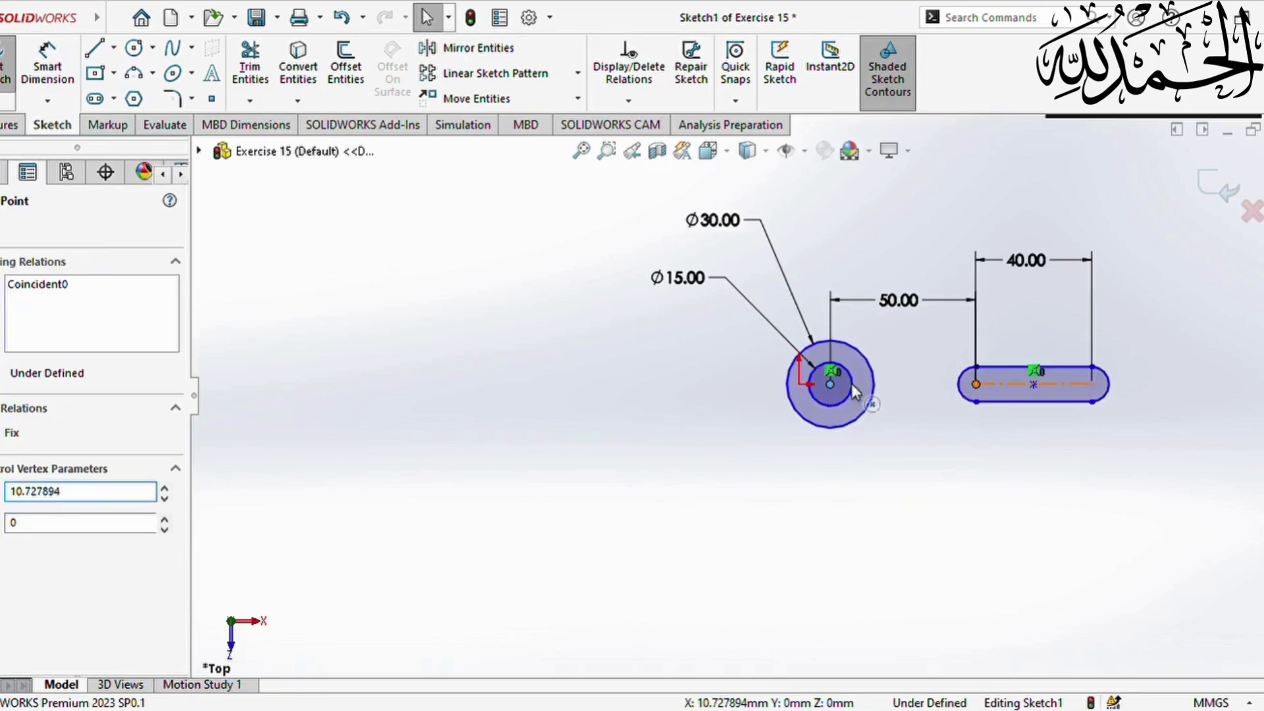
{"action": "left_click", "coordinate": [800, 383], "text": "ctrl"}
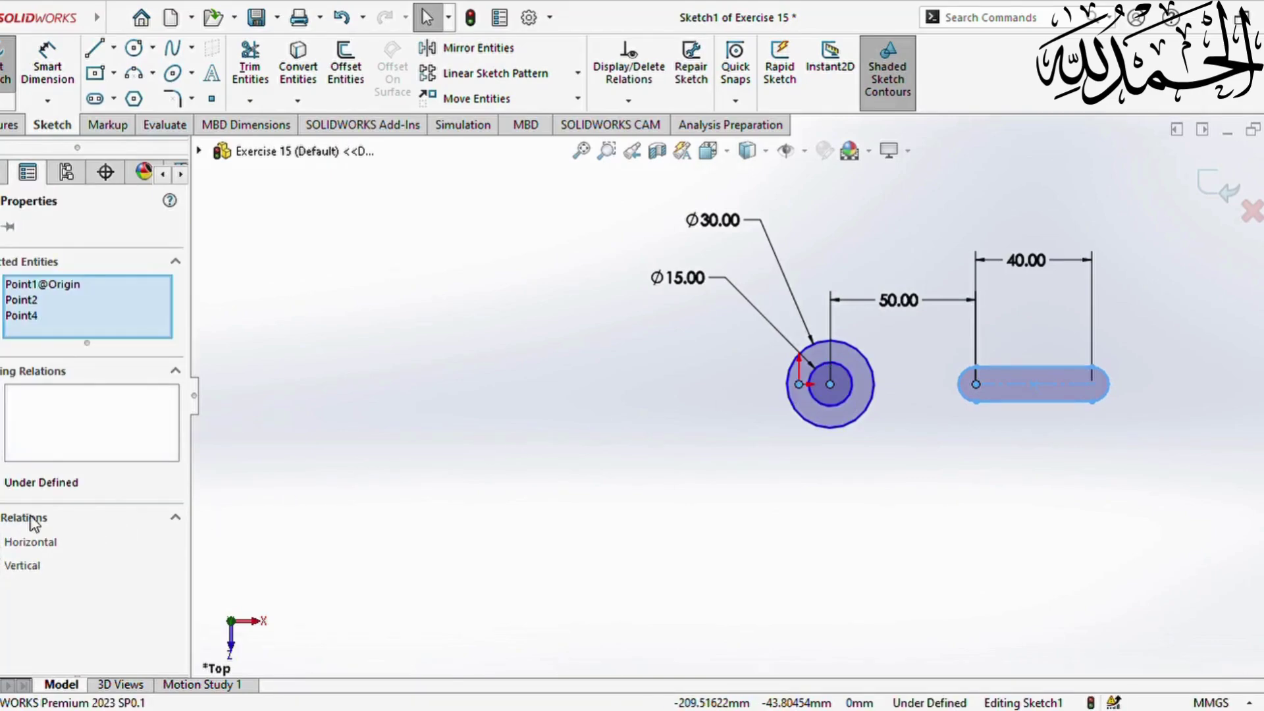
{"action": "key", "text": "Escape"}
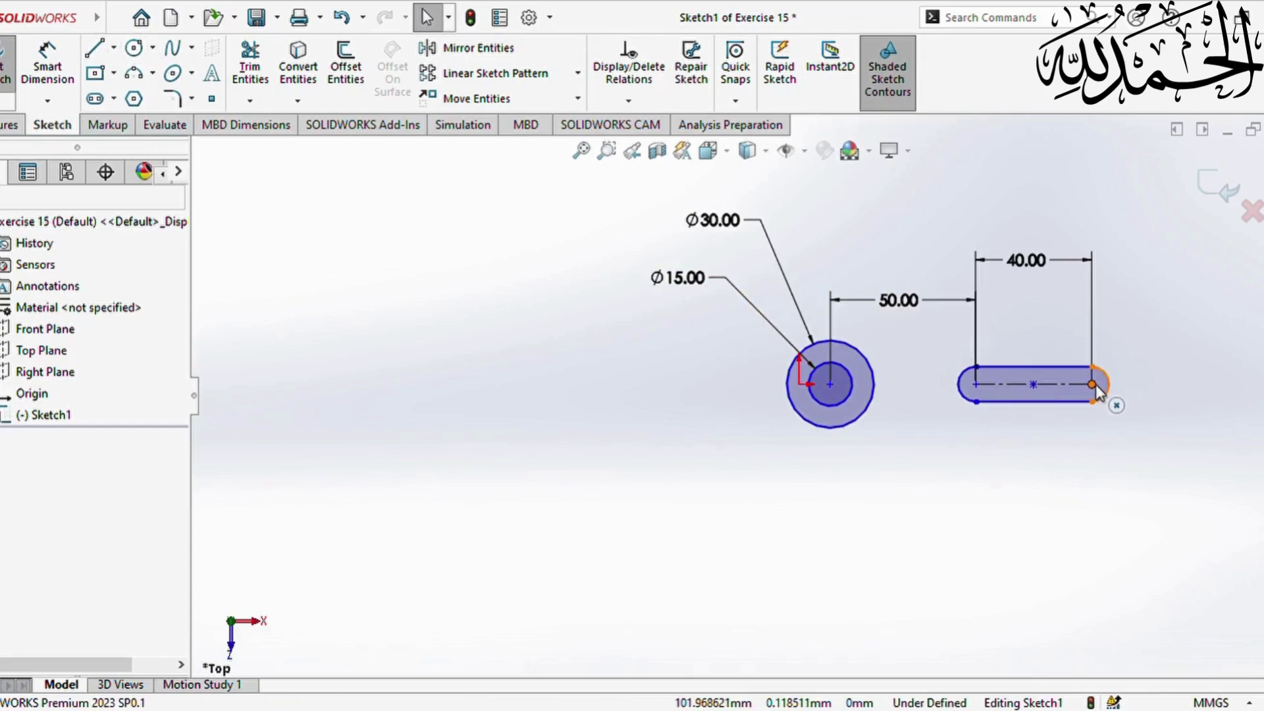
Sketch a 30 mm diameter circle centred on the slot's outer arc centre
{"action": "left_click", "coordinate": [1110, 393]}
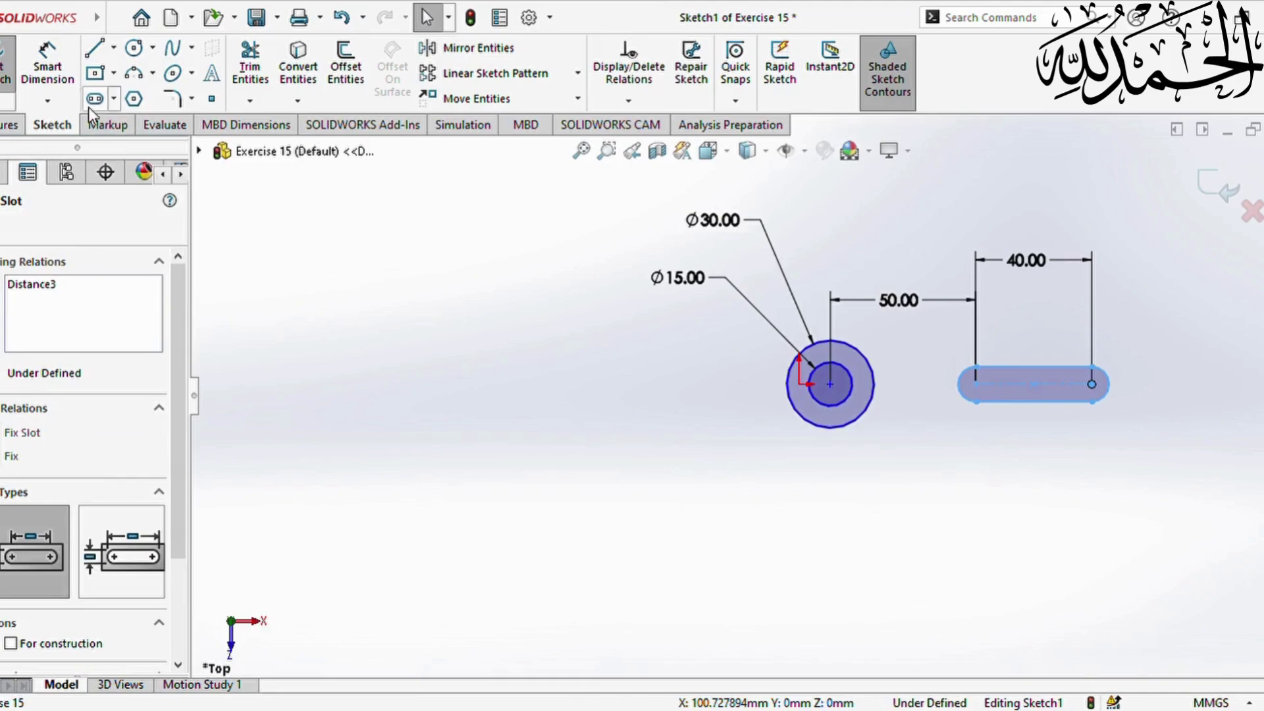
{"action": "left_click", "coordinate": [133, 48]}
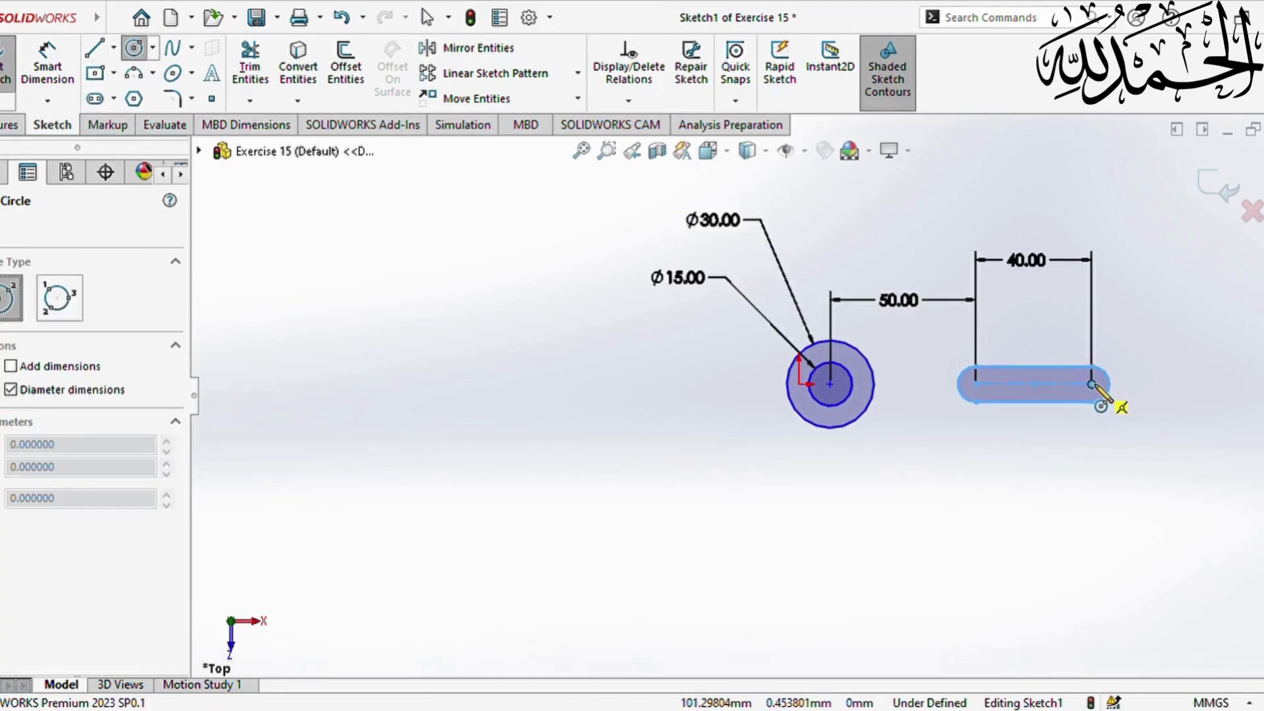
{"action": "left_click", "coordinate": [1091, 383]}
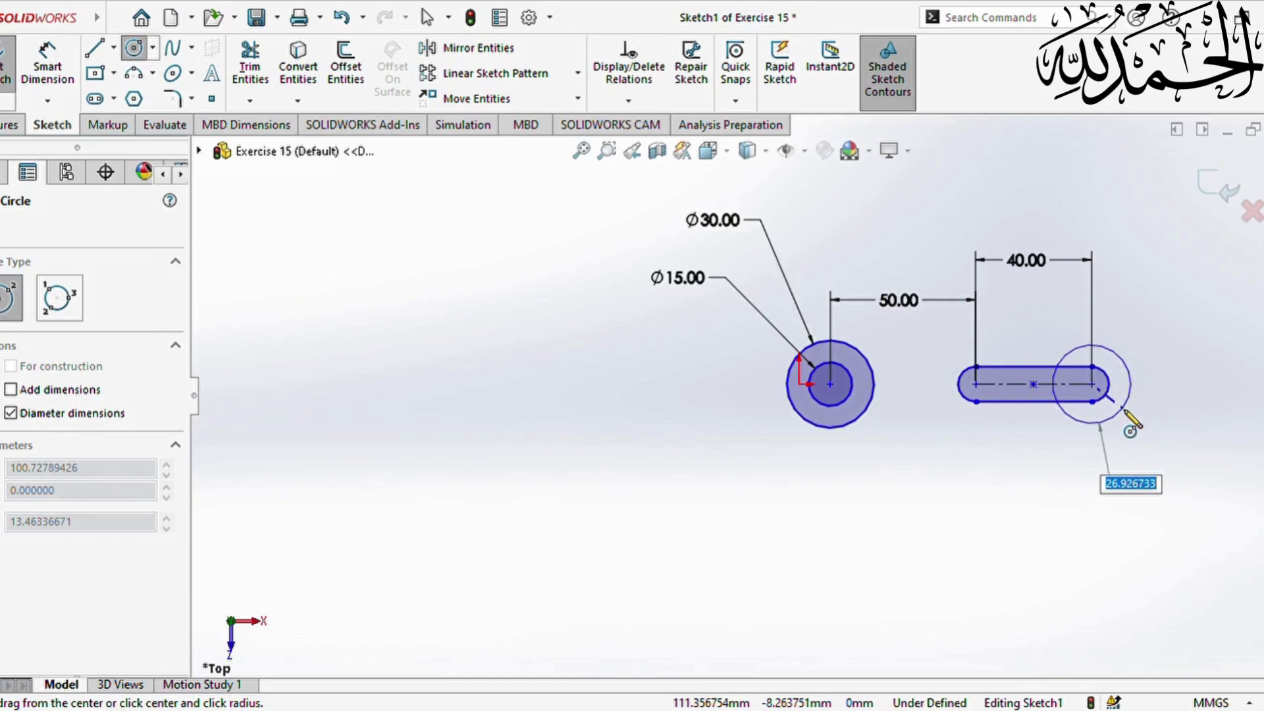
{"action": "type", "text": "30"}
{"action": "key", "text": "Return"}
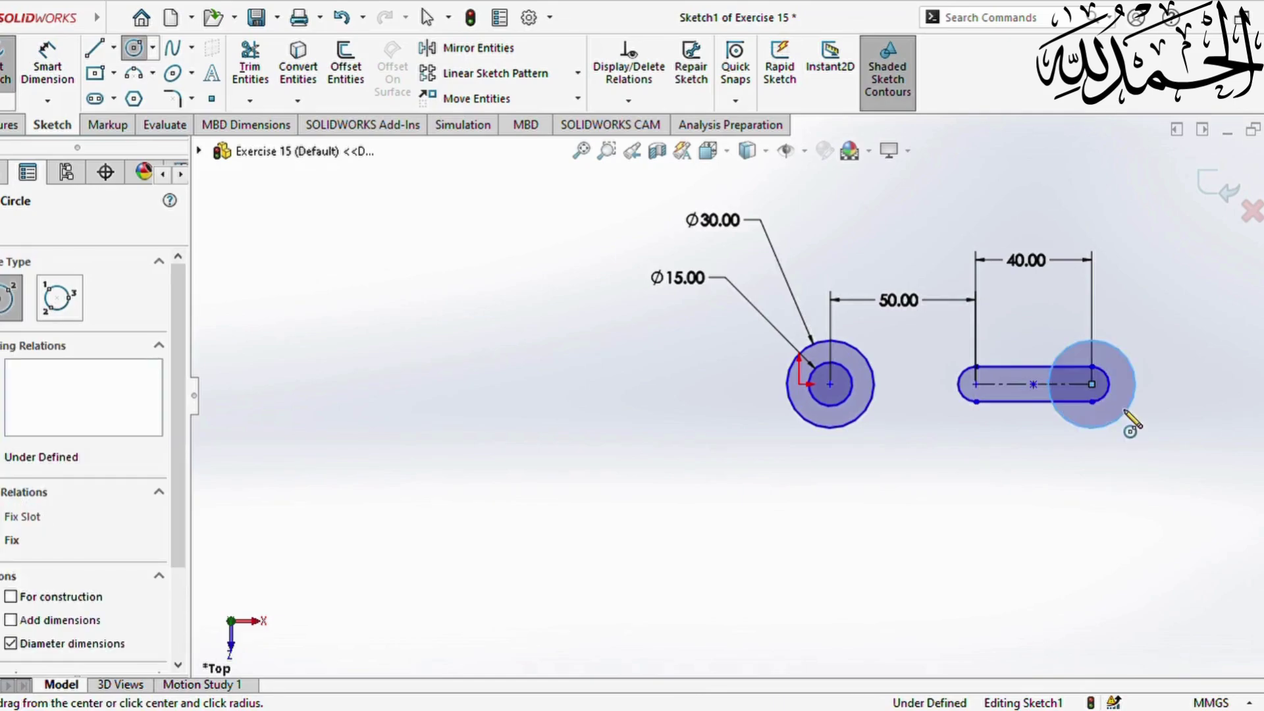
Draw a horizontal line joining the uppermost points of the two 30 mm circles
{"action": "left_click", "coordinate": [94, 53]}
{"action": "scroll", "coordinate": [876, 382], "scroll_direction": "down", "scroll_amount": 3}
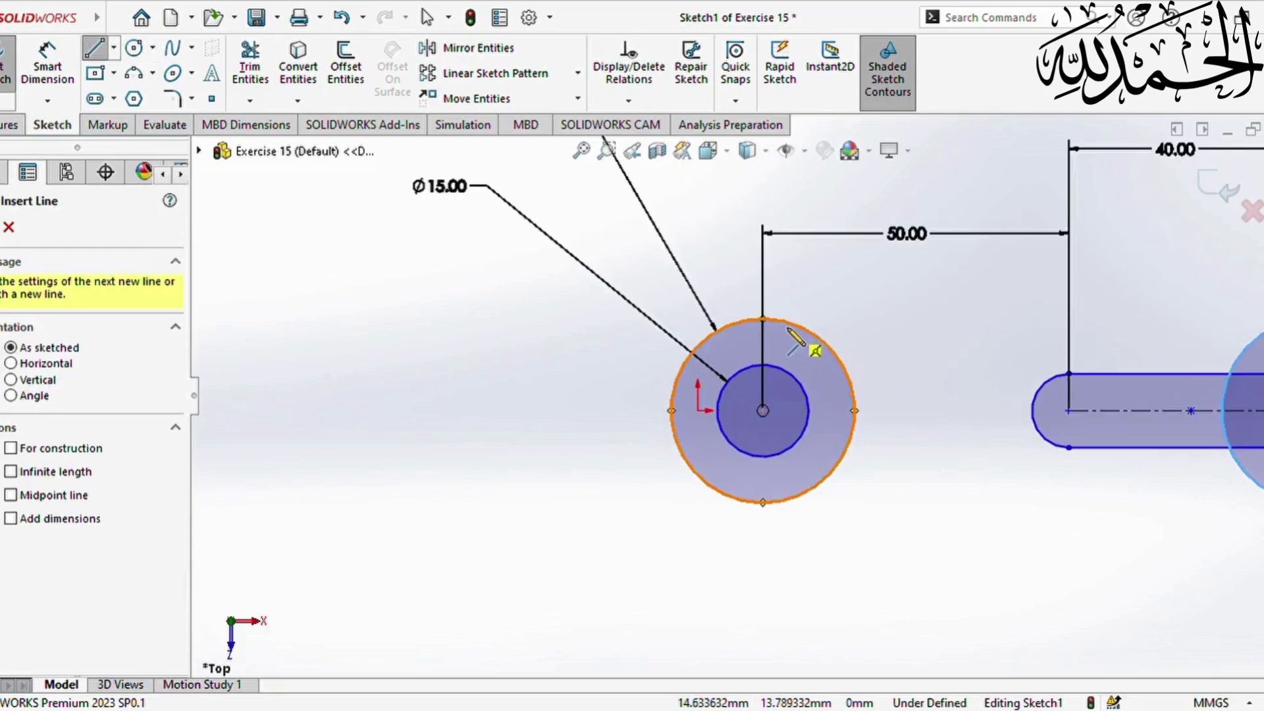
{"action": "left_click", "coordinate": [763, 319]}
{"action": "scroll", "coordinate": [763, 320], "scroll_direction": "up", "scroll_amount": 3}
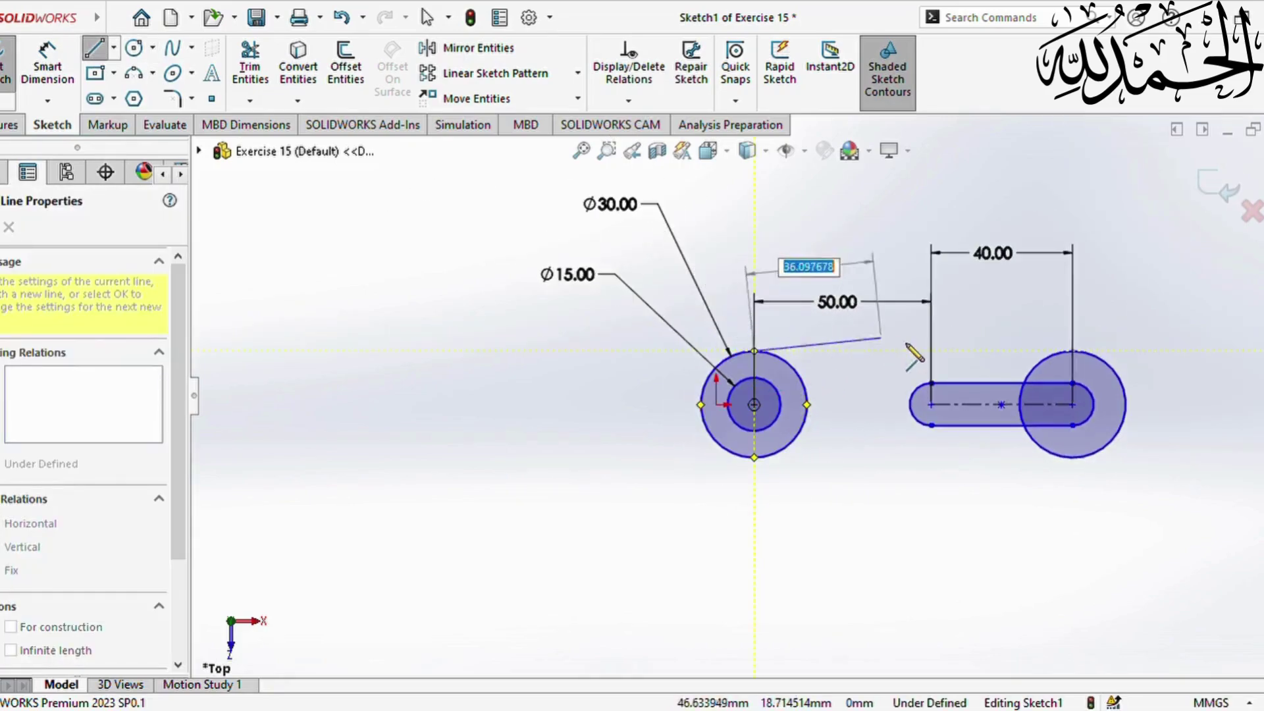
{"action": "left_click", "coordinate": [1072, 352]}
{"action": "key", "text": "Escape"}
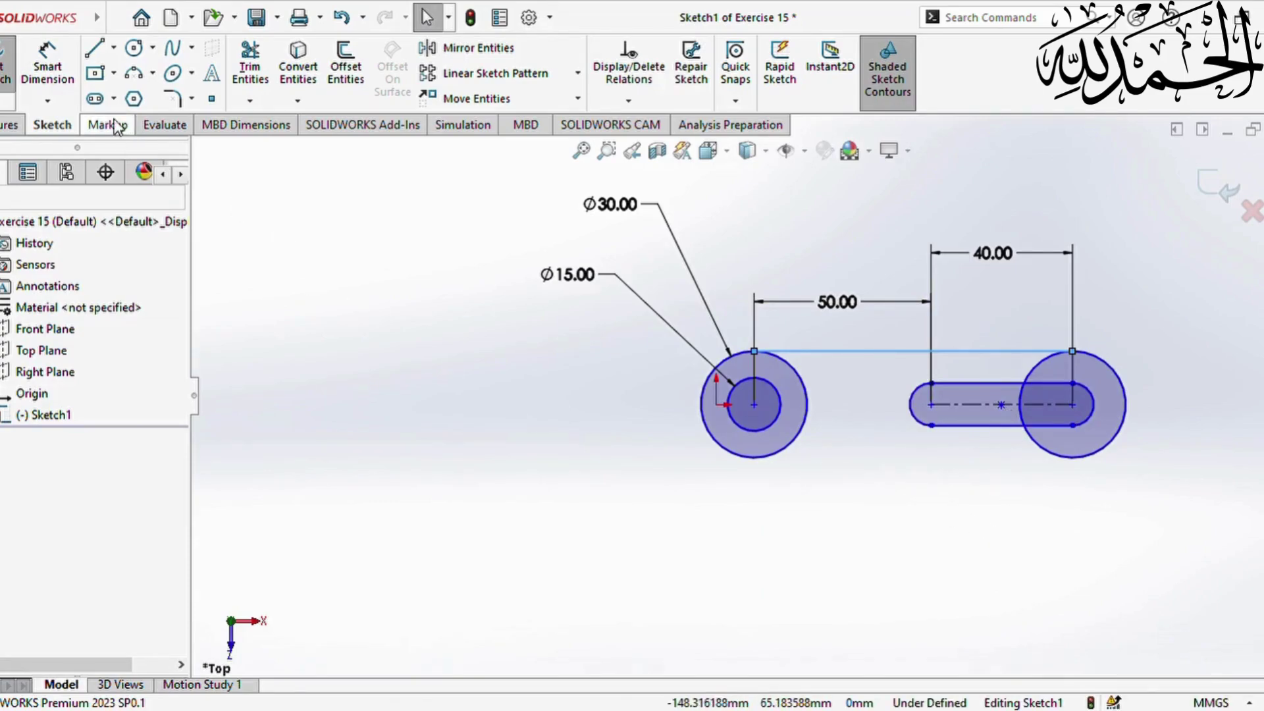
Sketch a 20 mm diameter circle in the empty area below the upper concentric circles
{"action": "scroll", "coordinate": [992, 474], "scroll_direction": "up", "scroll_amount": 2}
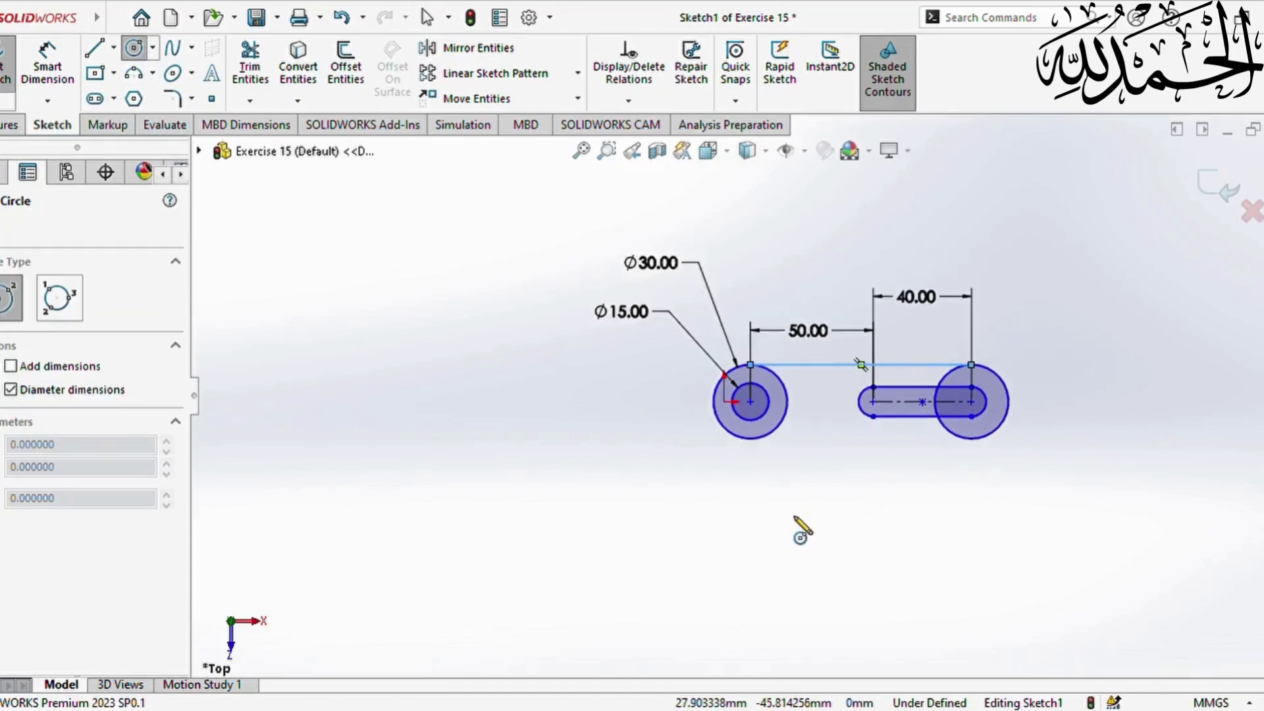
{"action": "scroll", "coordinate": [793, 543], "scroll_direction": "down", "scroll_amount": 2}
{"action": "left_click", "coordinate": [771, 543]}
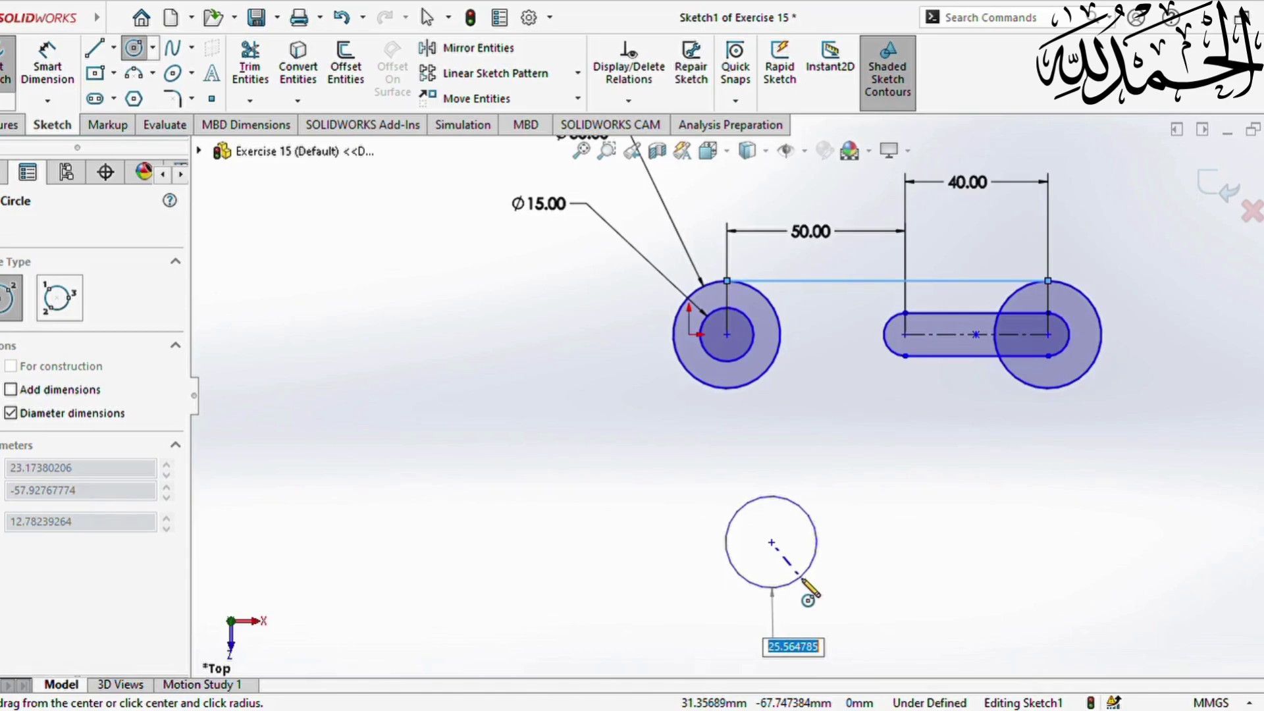
{"action": "type", "text": "20"}
{"action": "key", "text": "Return"}
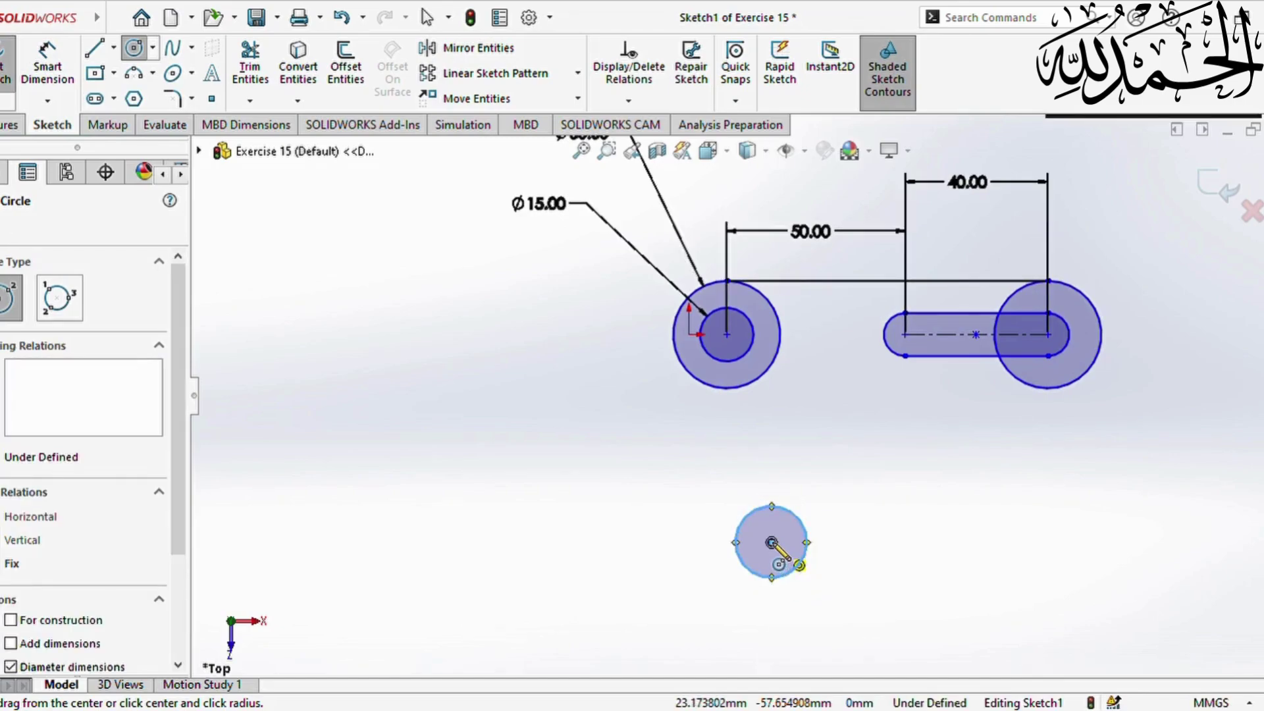
Sketch a 60 mm diameter circle concentric with the new 20 mm circle
{"action": "left_click", "coordinate": [772, 543]}
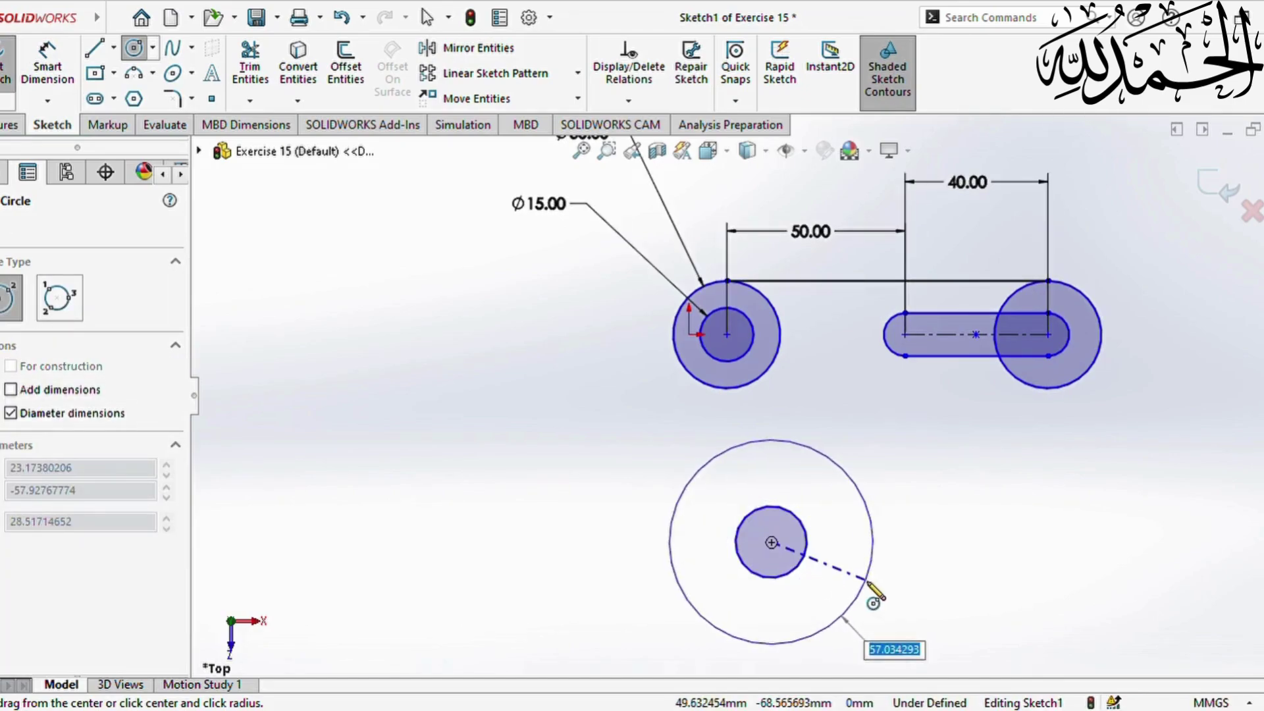
{"action": "type", "text": "6"}
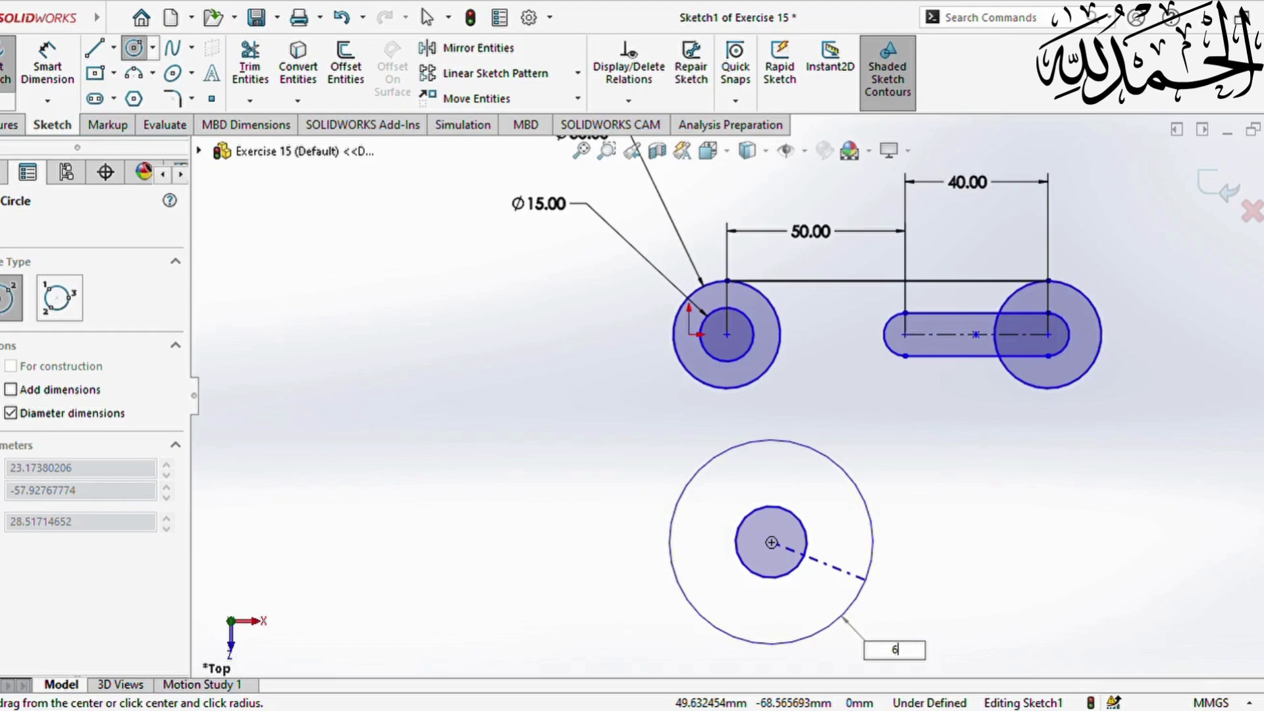
{"action": "type", "text": "0"}
{"action": "key", "text": "Return"}
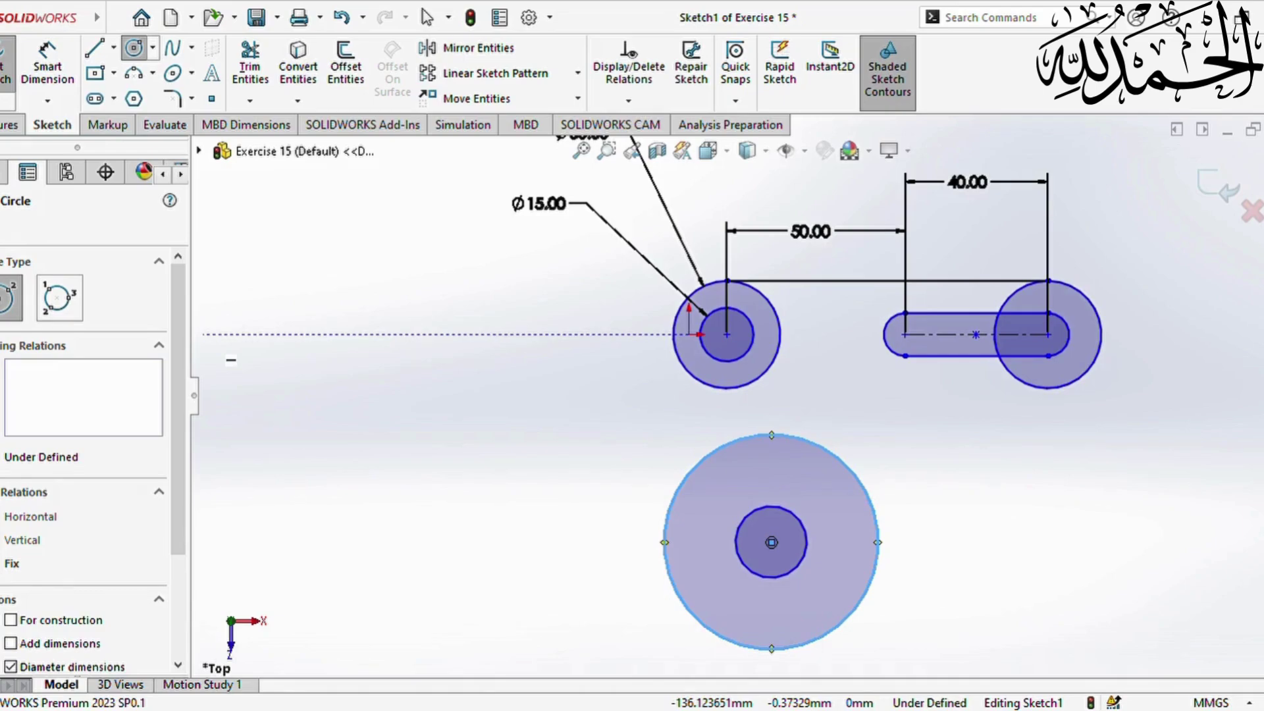
{"action": "key", "text": "Escape"}
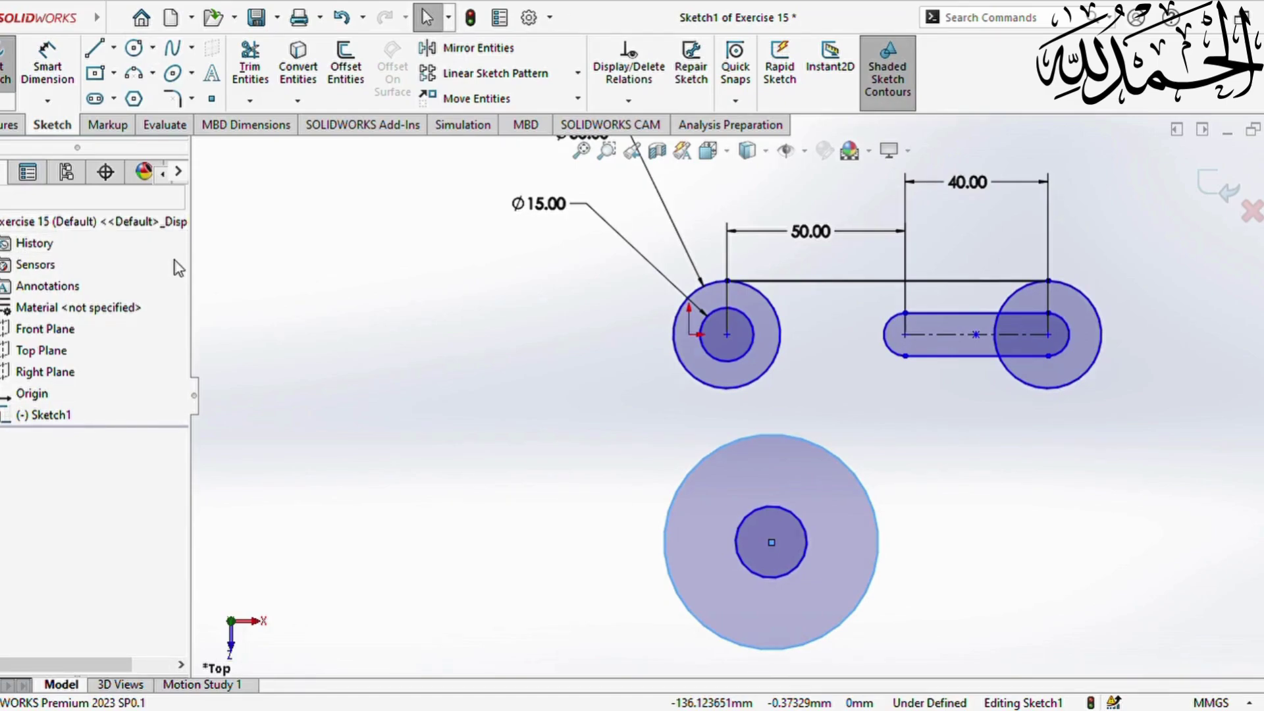
Add diameter dimensions to the inner and outer circles of the lower concentric pair
{"action": "left_click", "coordinate": [57, 91]}
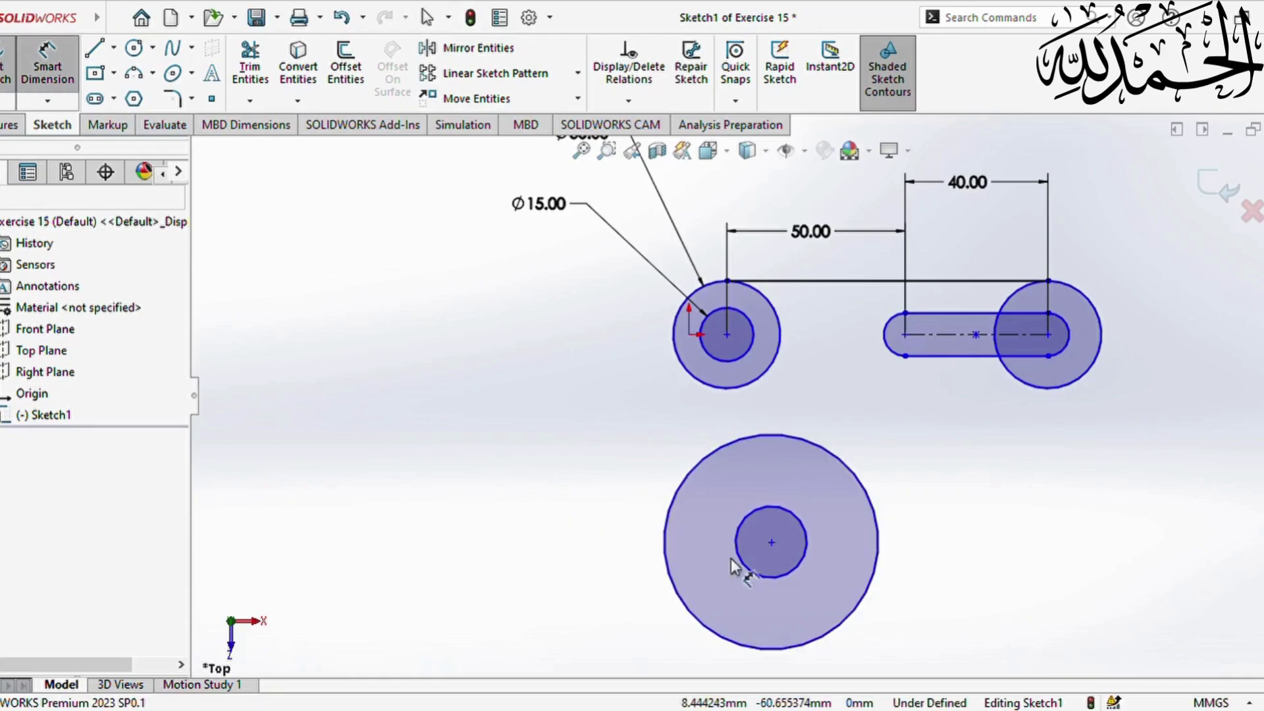
{"action": "left_click", "coordinate": [758, 575]}
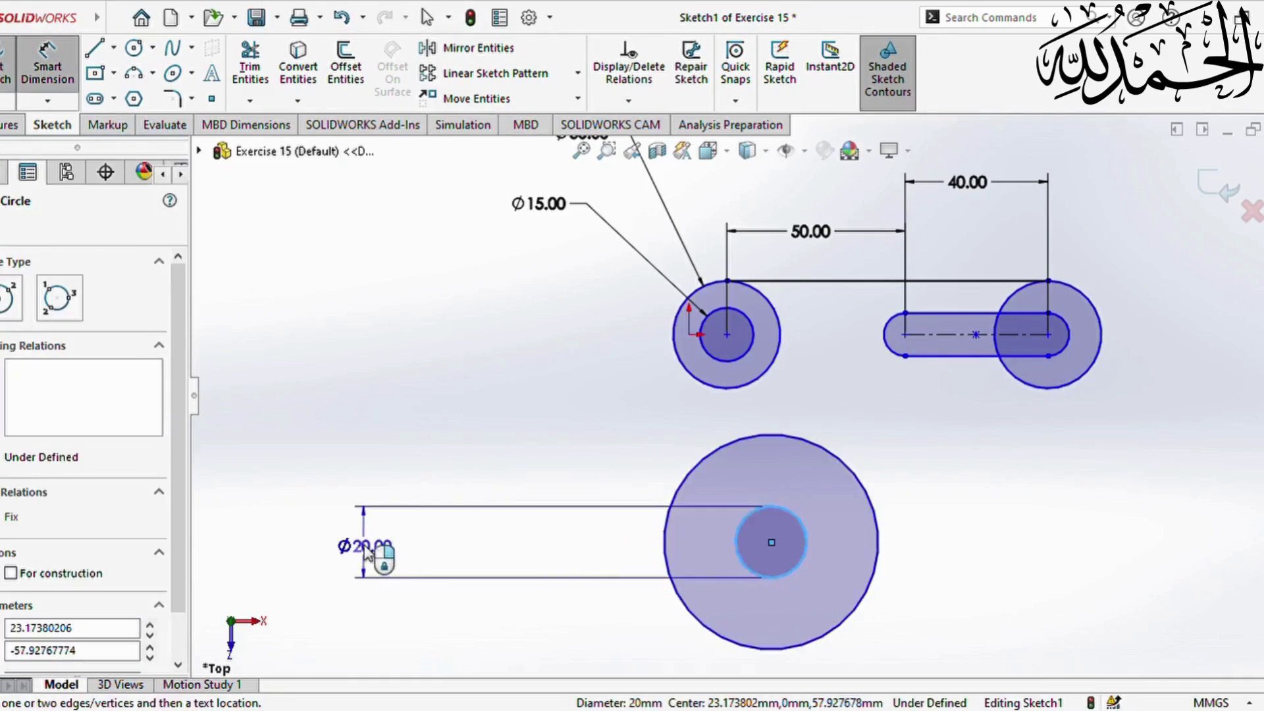
{"action": "left_click", "coordinate": [379, 478]}
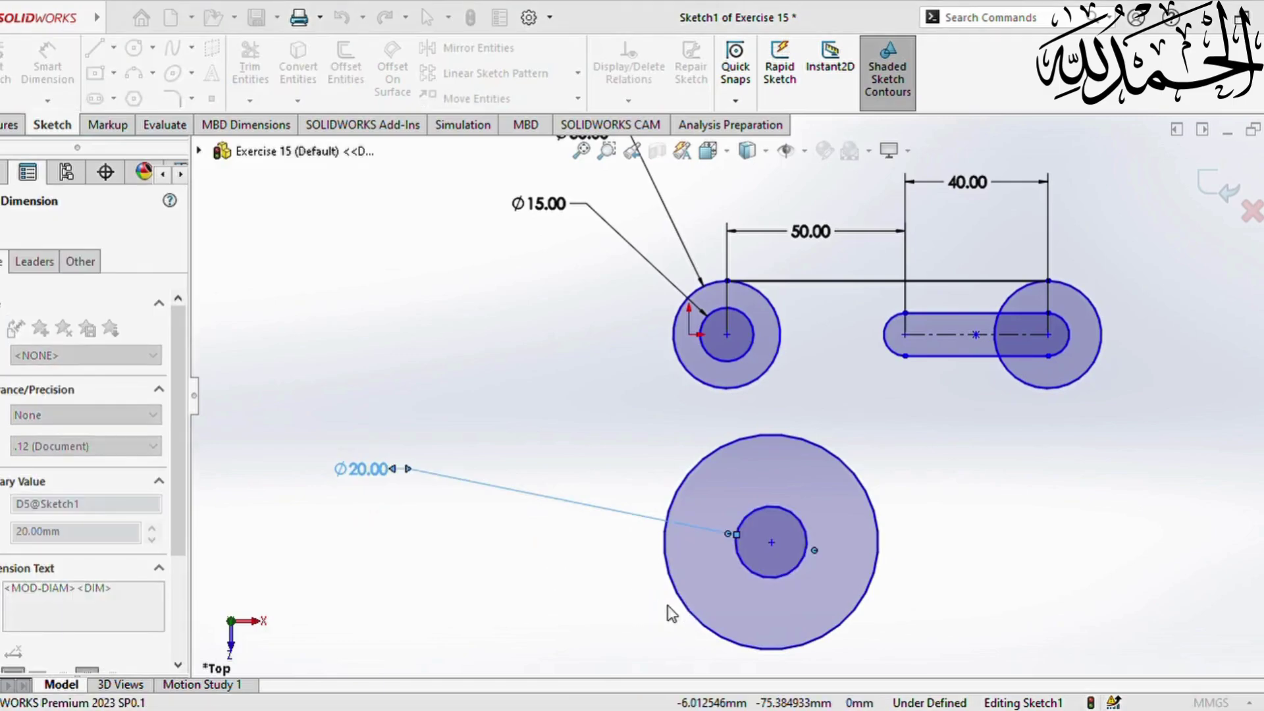
{"action": "left_click", "coordinate": [691, 622]}
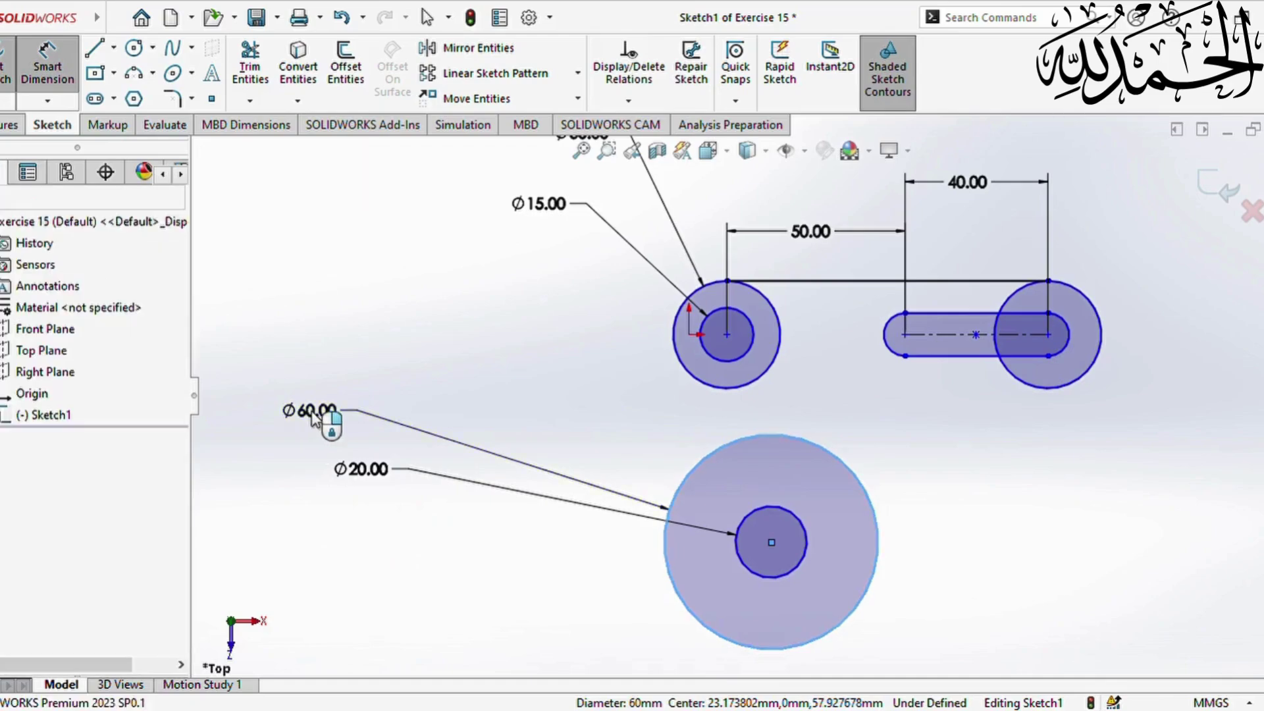
{"action": "left_click", "coordinate": [310, 413]}
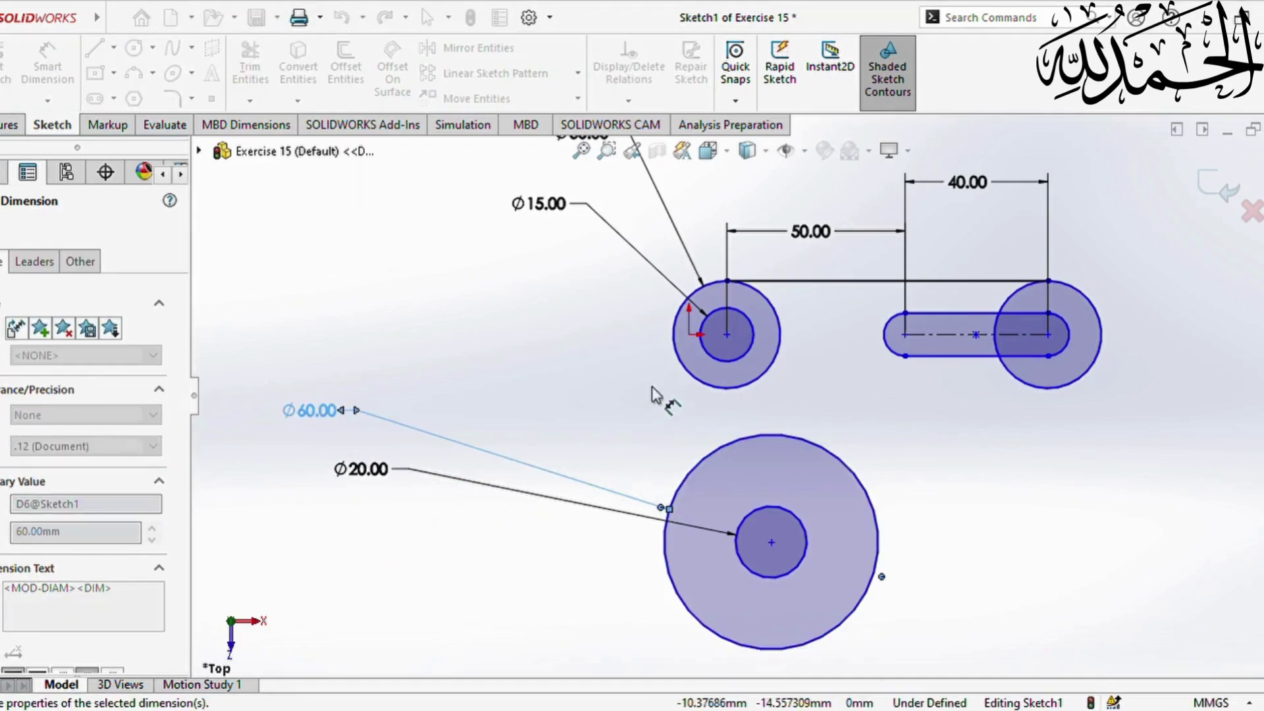
Dimension the vertical distance between the centres of the upper and lower concentric circle pairs and set it to 40 mm
{"action": "left_click", "coordinate": [726, 334]}
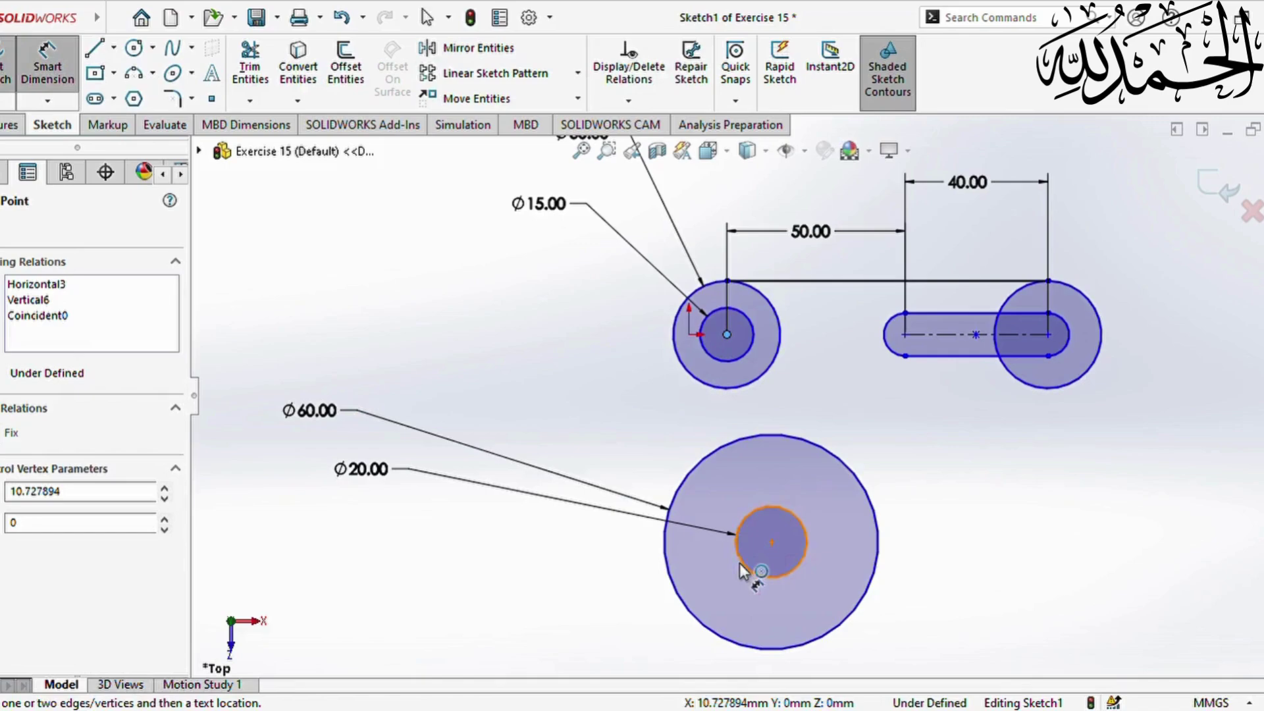
{"action": "left_click", "coordinate": [772, 542]}
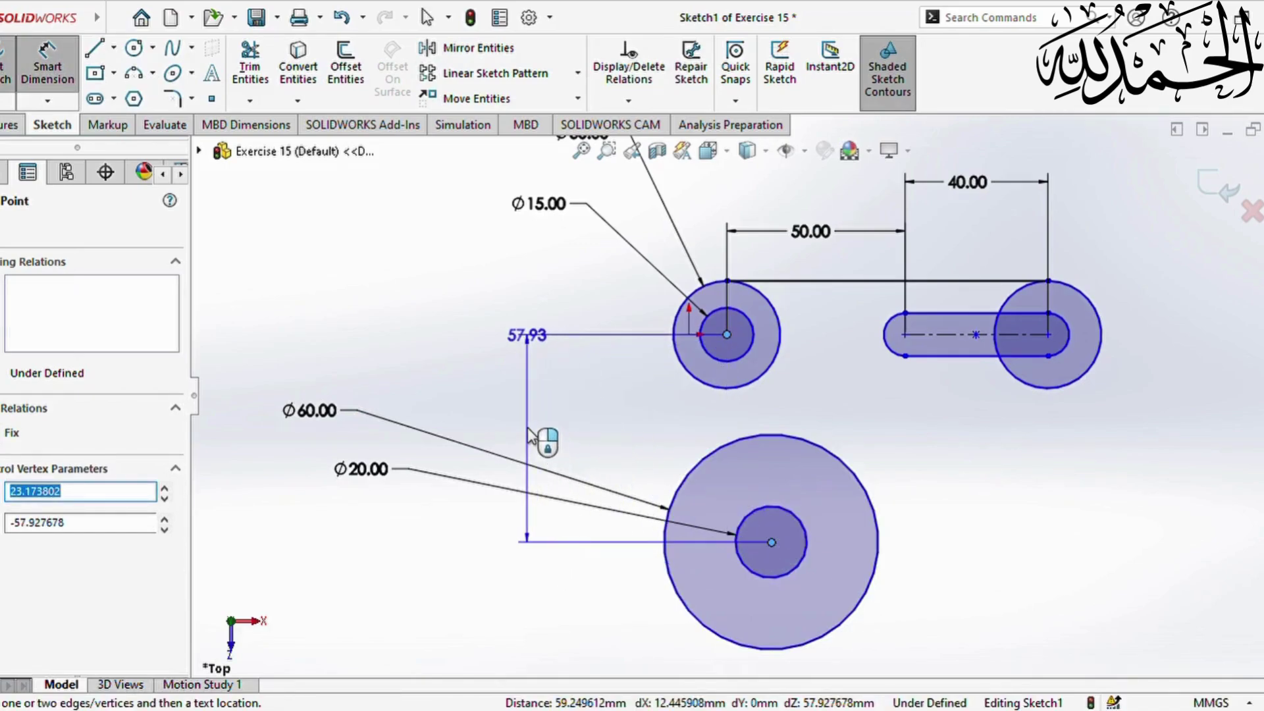
{"action": "left_click", "coordinate": [527, 428]}
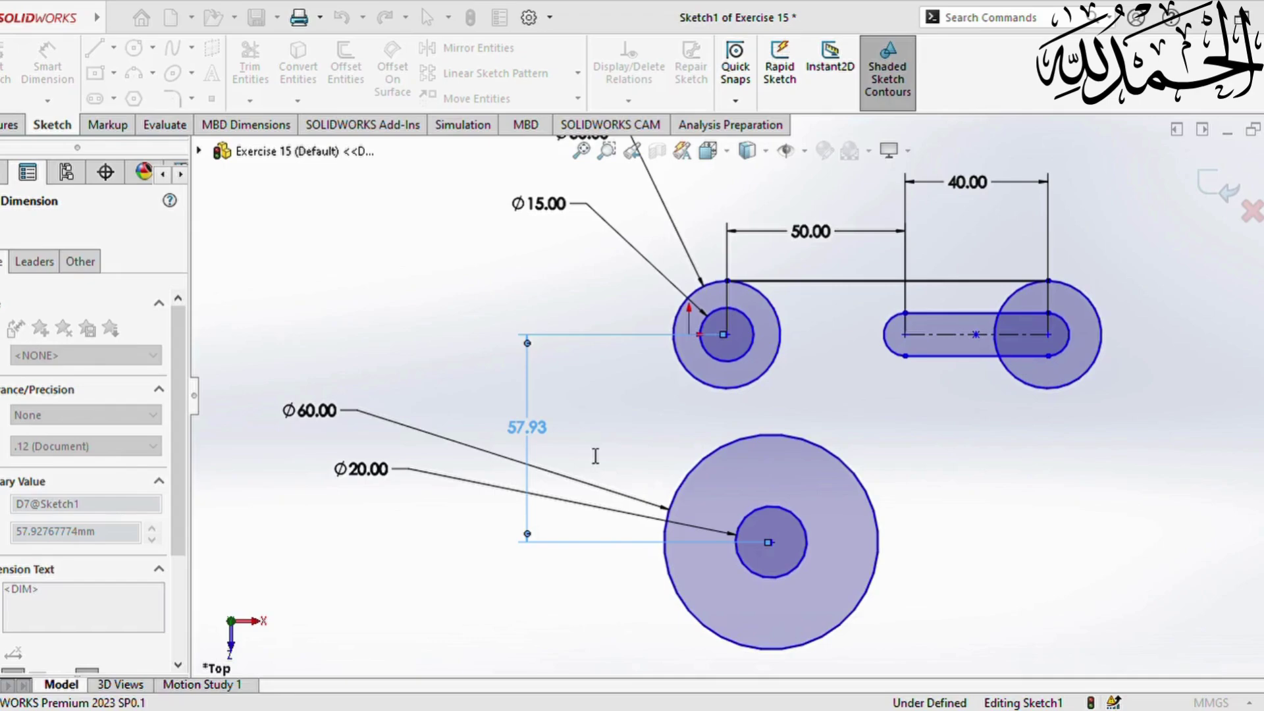
{"action": "type", "text": "40"}
{"action": "key", "text": "Return"}
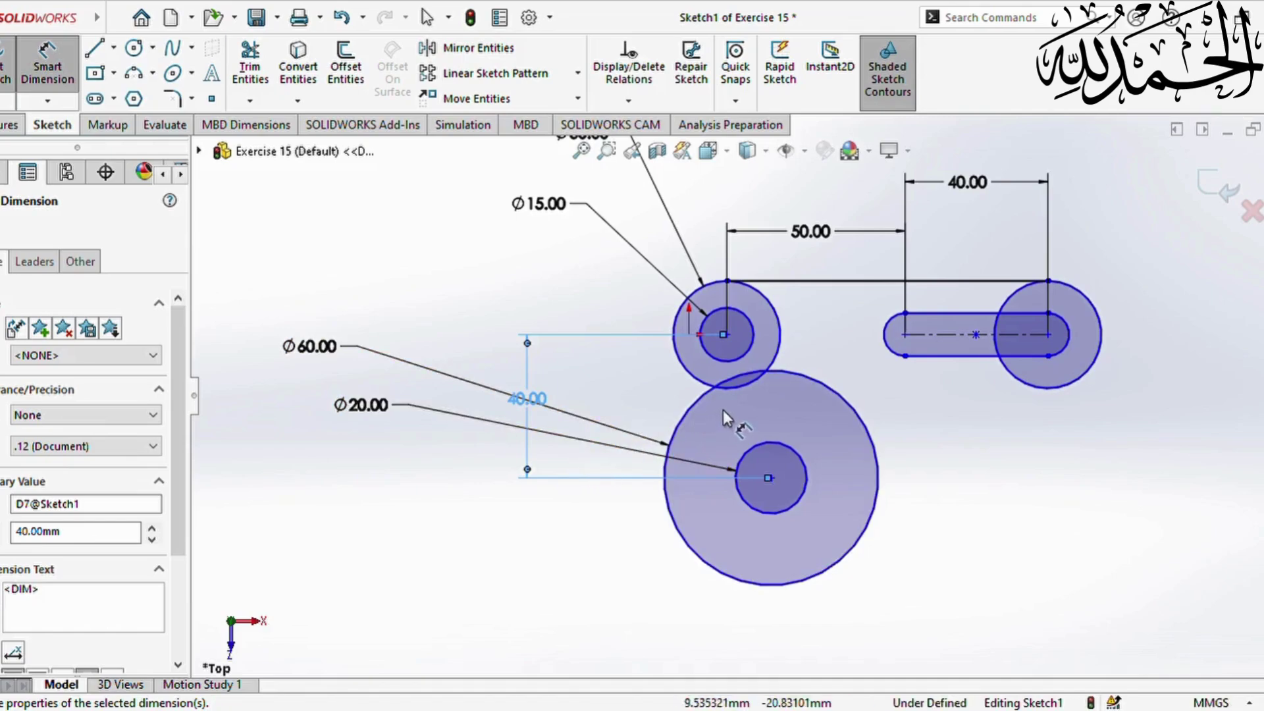
Dimension the horizontal distance from the lower circles' centre to the slot's outer arc centre and set it to 85 mm
{"action": "left_click", "coordinate": [1049, 334]}
{"action": "left_click", "coordinate": [772, 479]}
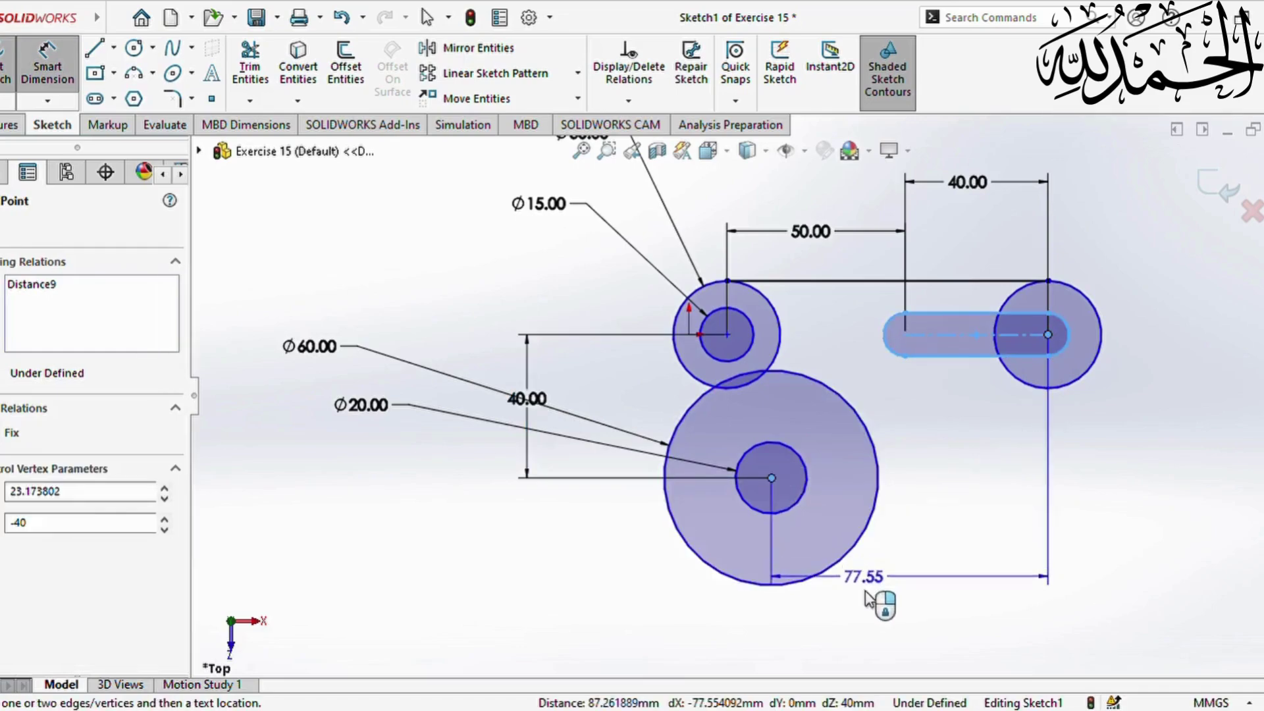
{"action": "left_click", "coordinate": [922, 629]}
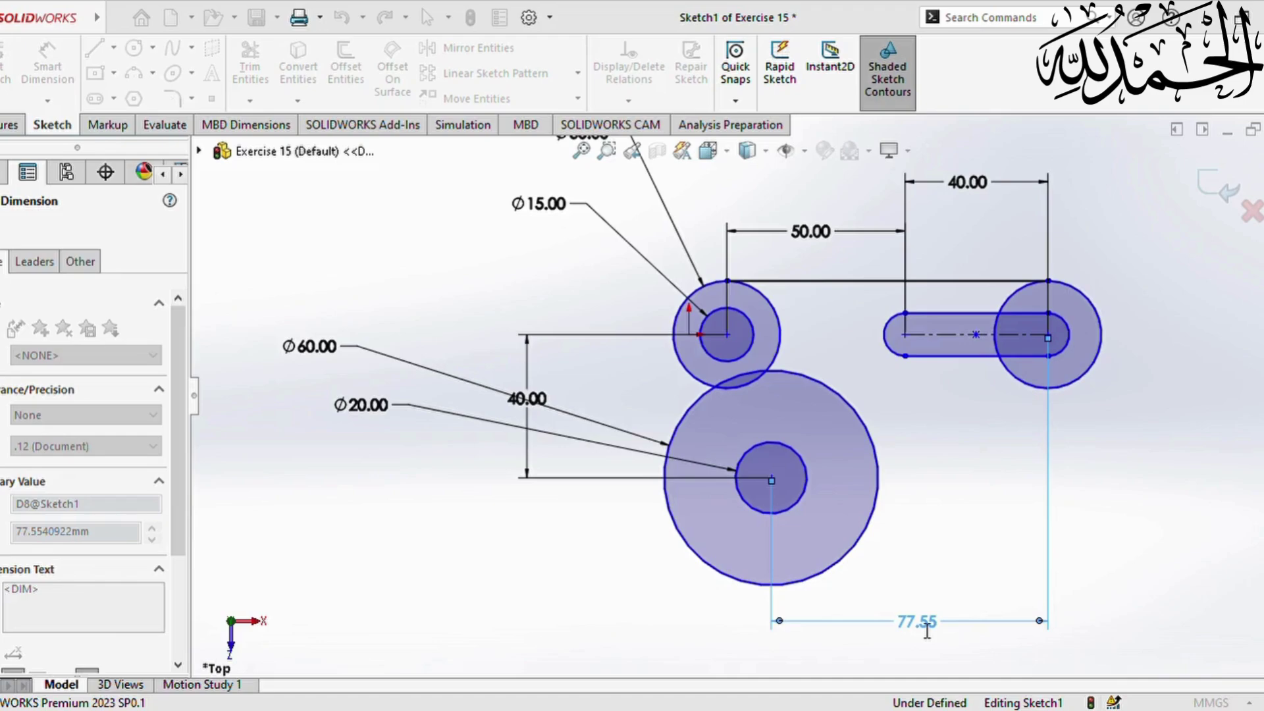
{"action": "type", "text": "85"}
{"action": "key", "text": "Return"}
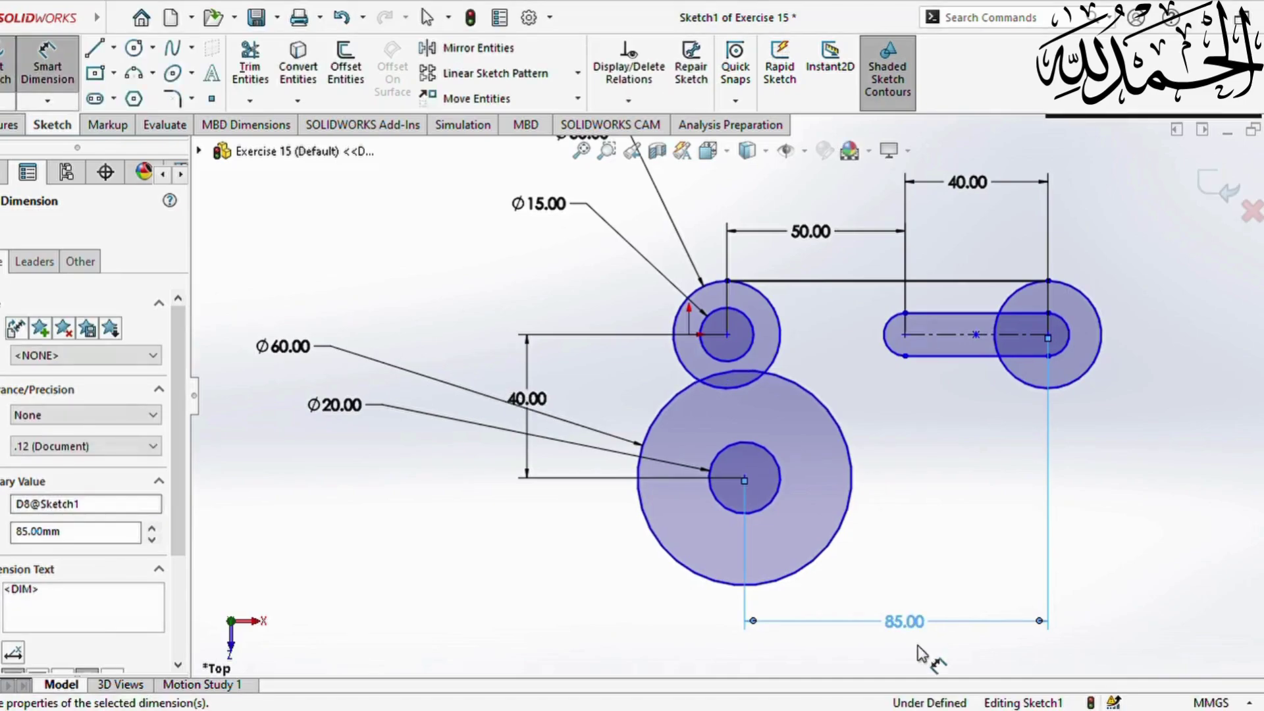
{"action": "left_click", "coordinate": [24, 228]}
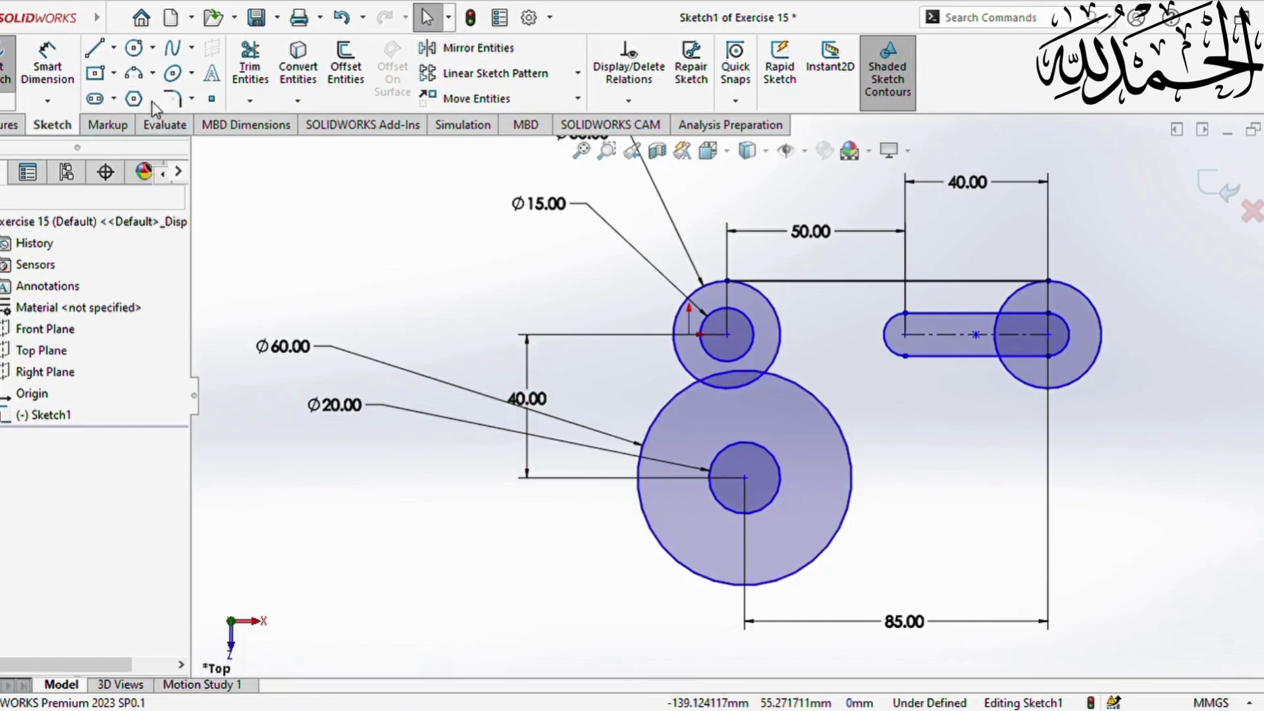
Draw a slanted line joining the outer left sides of the 60 mm circle and the 30 mm circle above it
{"action": "left_click", "coordinate": [94, 49]}
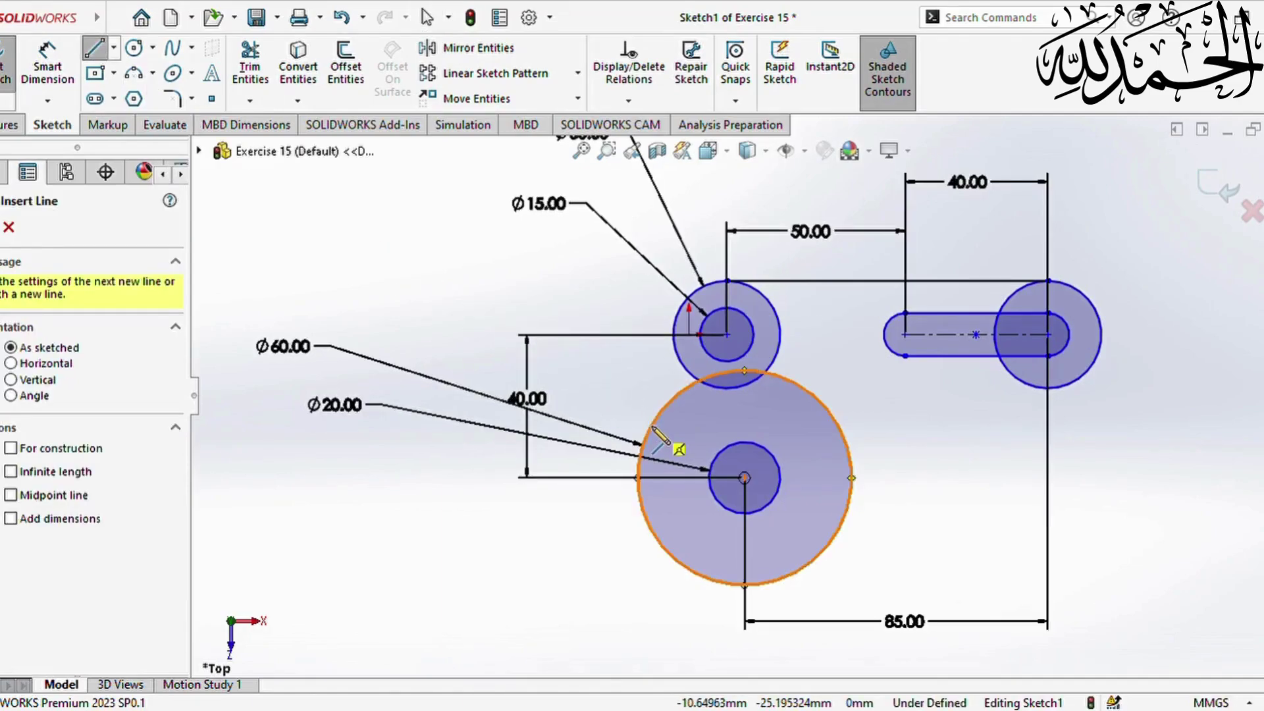
{"action": "left_click", "coordinate": [650, 424]}
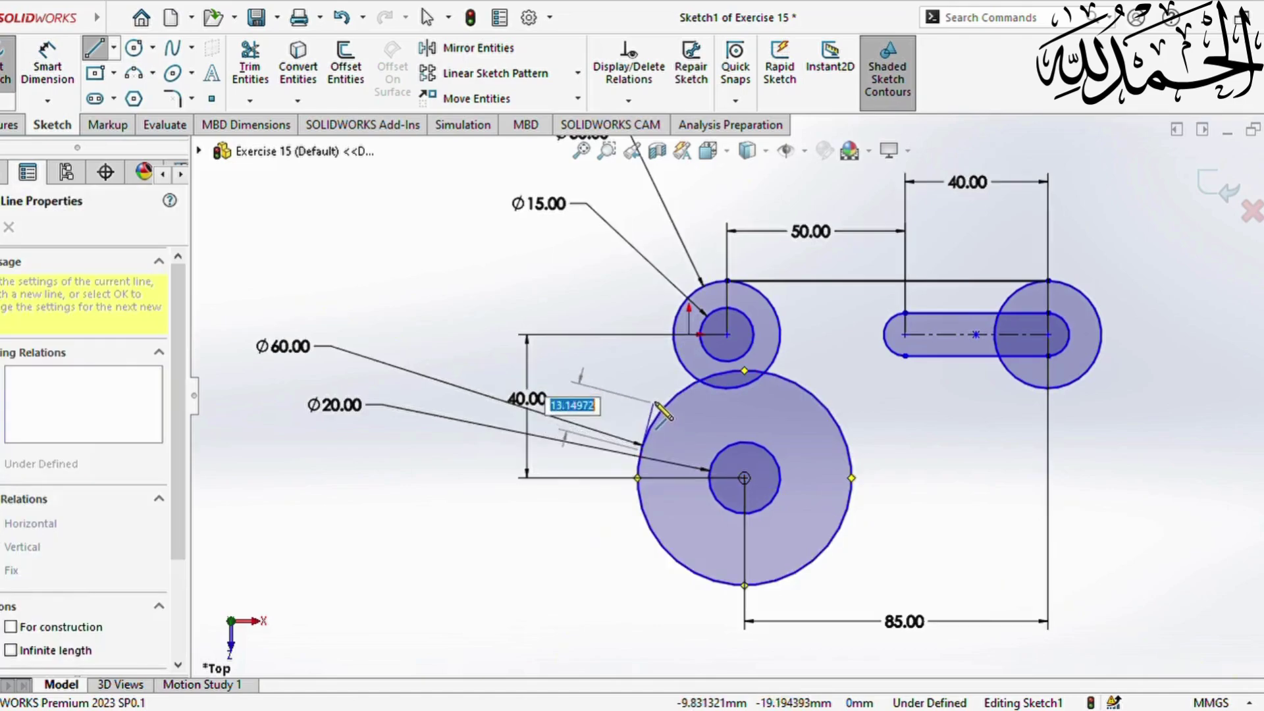
{"action": "left_click", "coordinate": [675, 322]}
{"action": "key", "text": "Escape"}
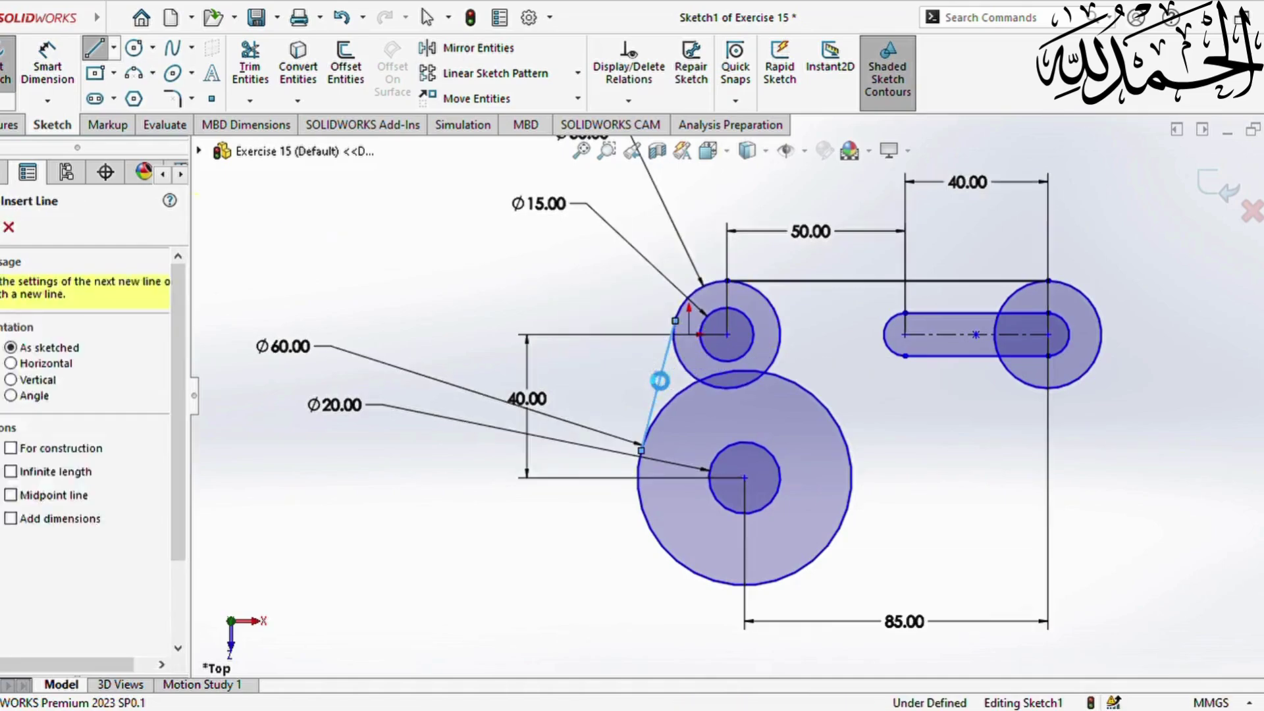
{"action": "key", "text": "Escape"}
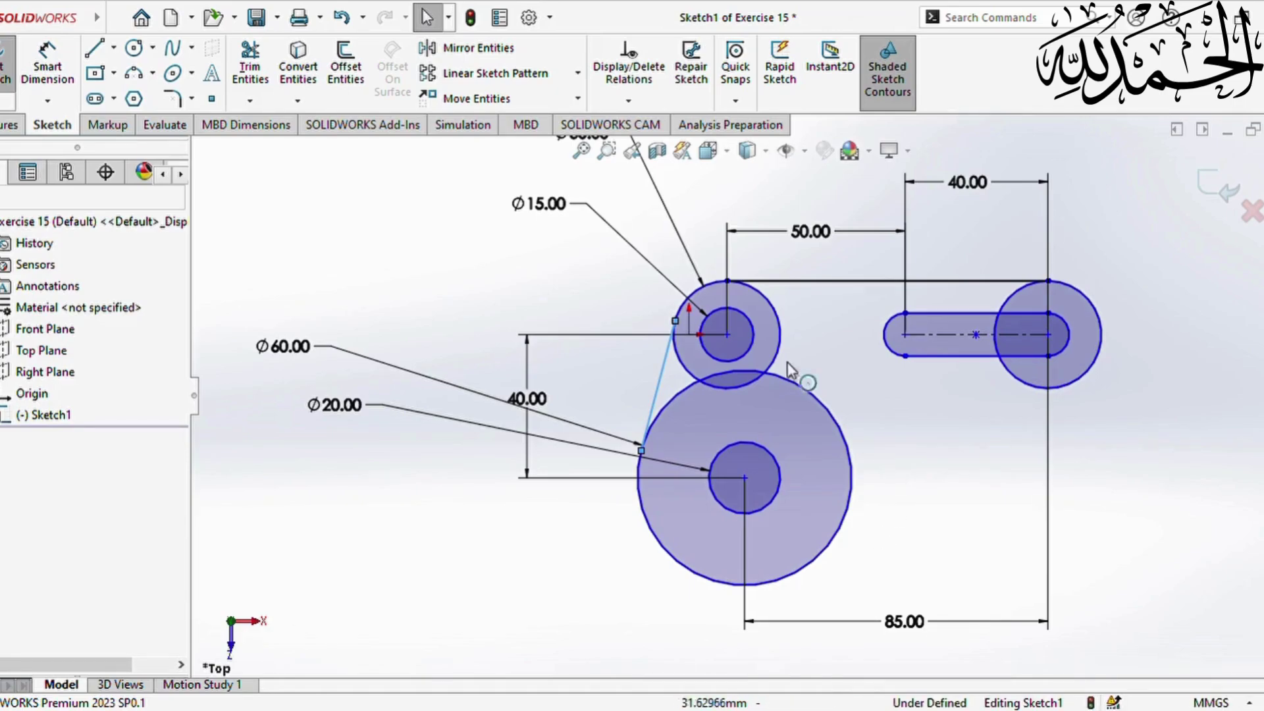
Draw a three-point arc of radius 100 mm from the 60 mm circle's lower right side to the underside of the slot-end circle
{"action": "left_click", "coordinate": [136, 74]}
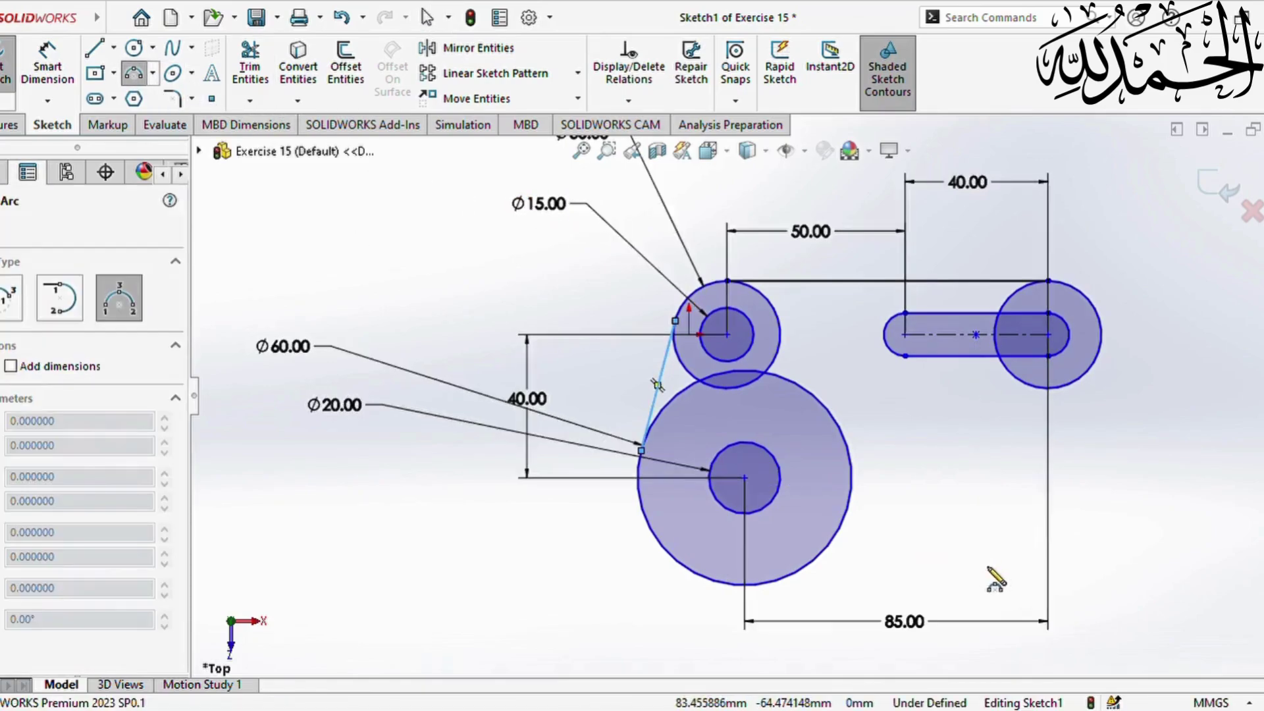
{"action": "left_click", "coordinate": [833, 542]}
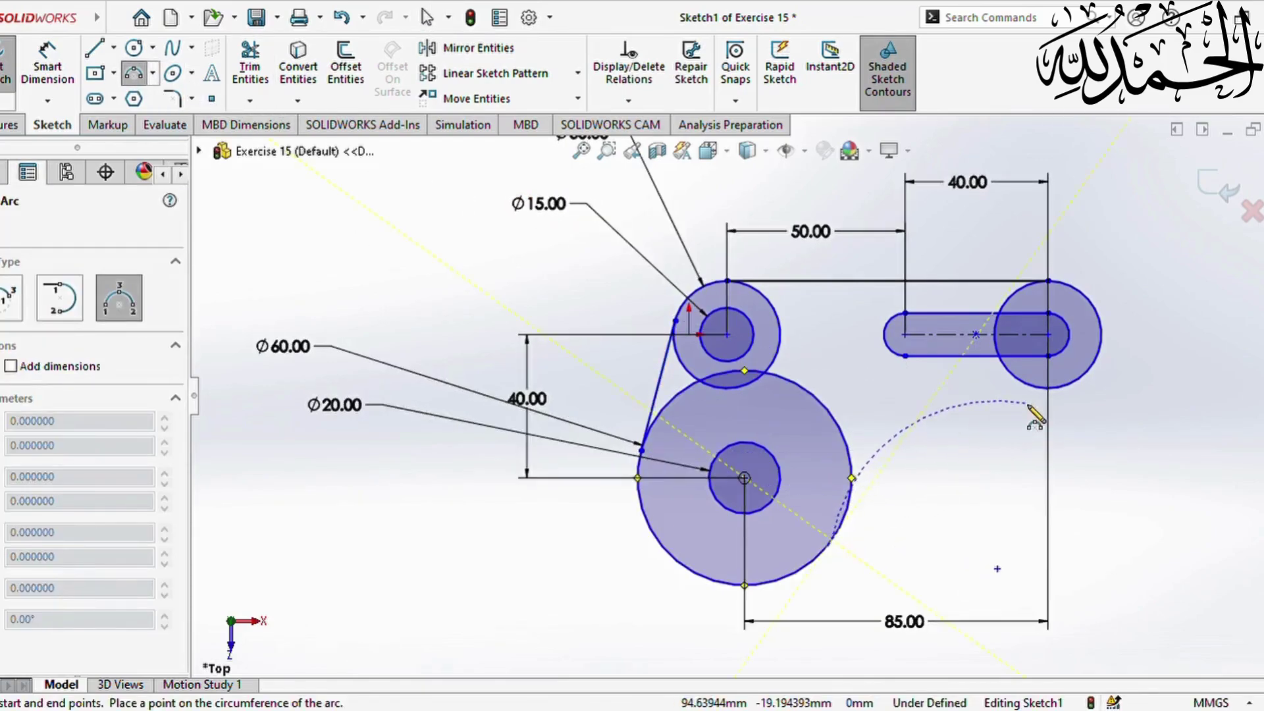
{"action": "left_click", "coordinate": [1045, 396]}
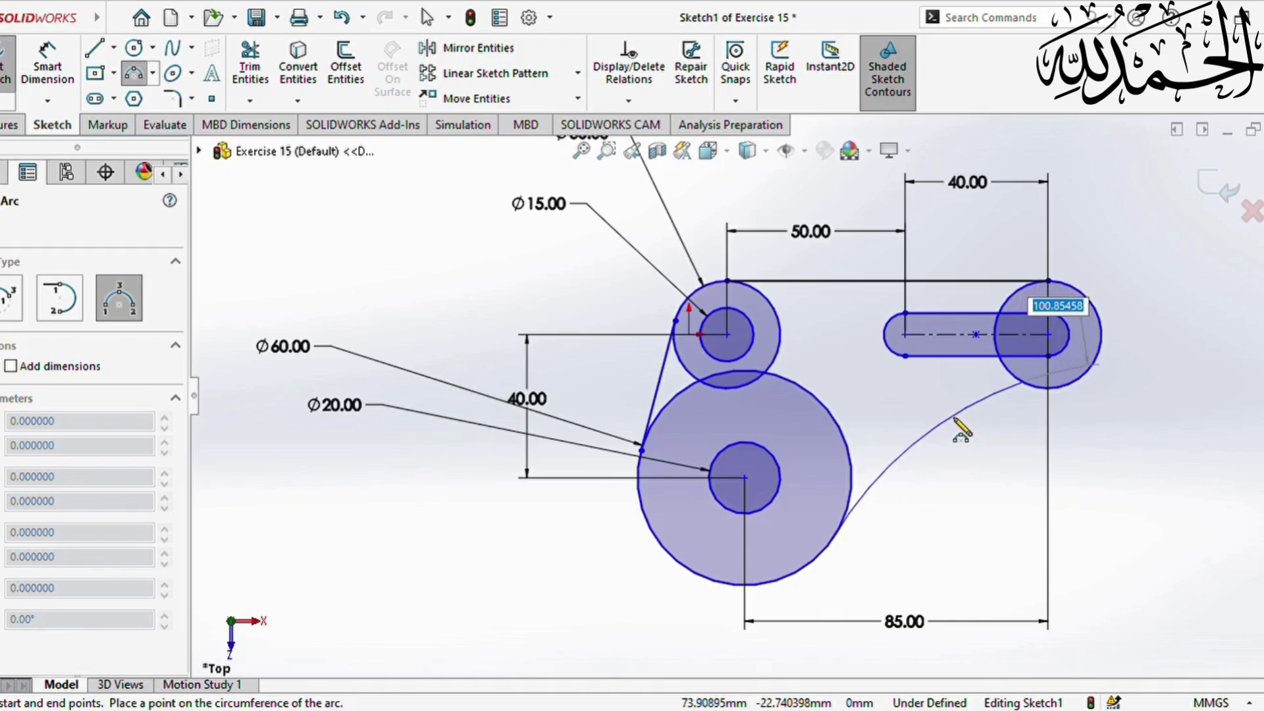
{"action": "type", "text": "100"}
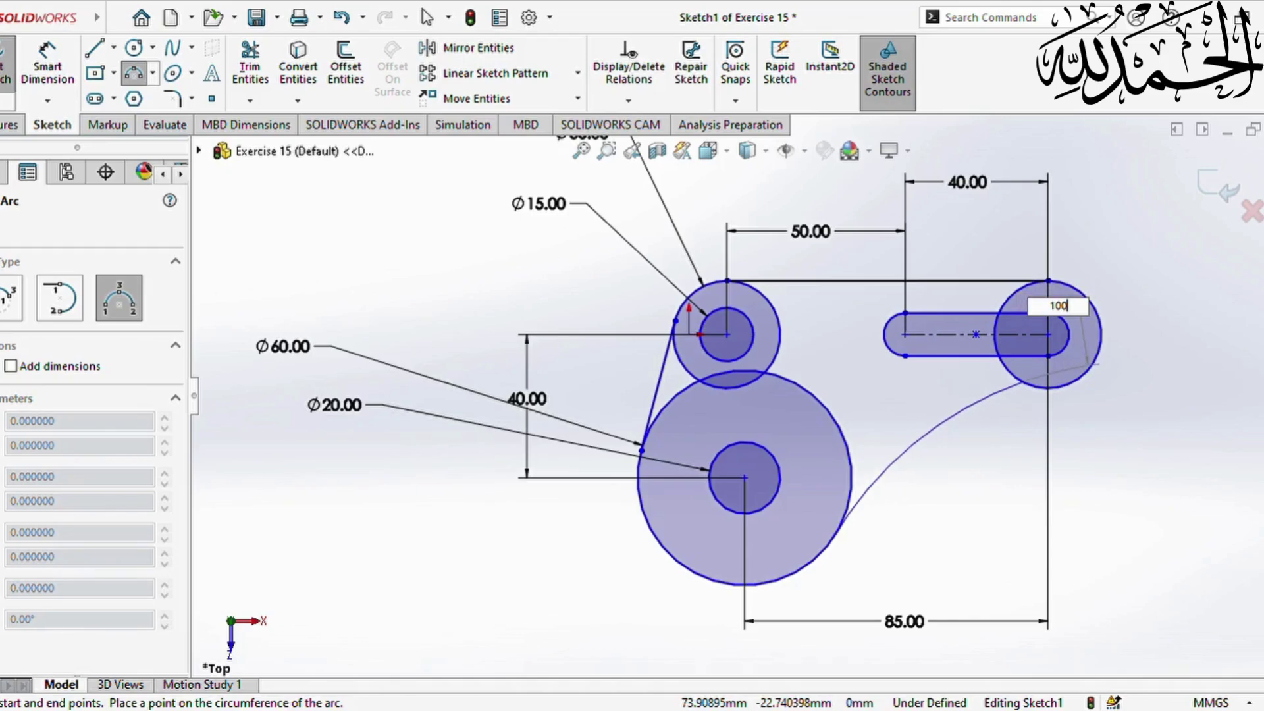
{"action": "key", "text": "Return"}
{"action": "key", "text": "Escape"}
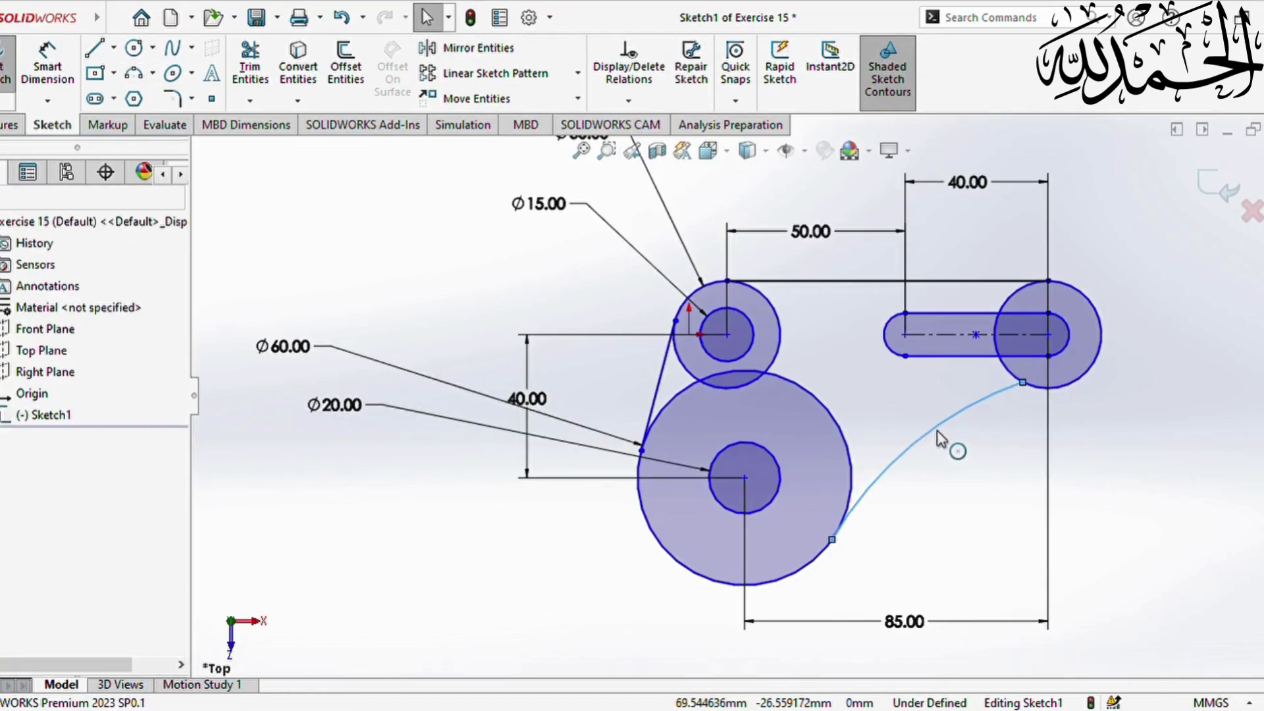
Set the radius of the arc between the 60 mm circle and the slot-end circle to 50 mm
{"action": "left_click", "coordinate": [940, 438]}
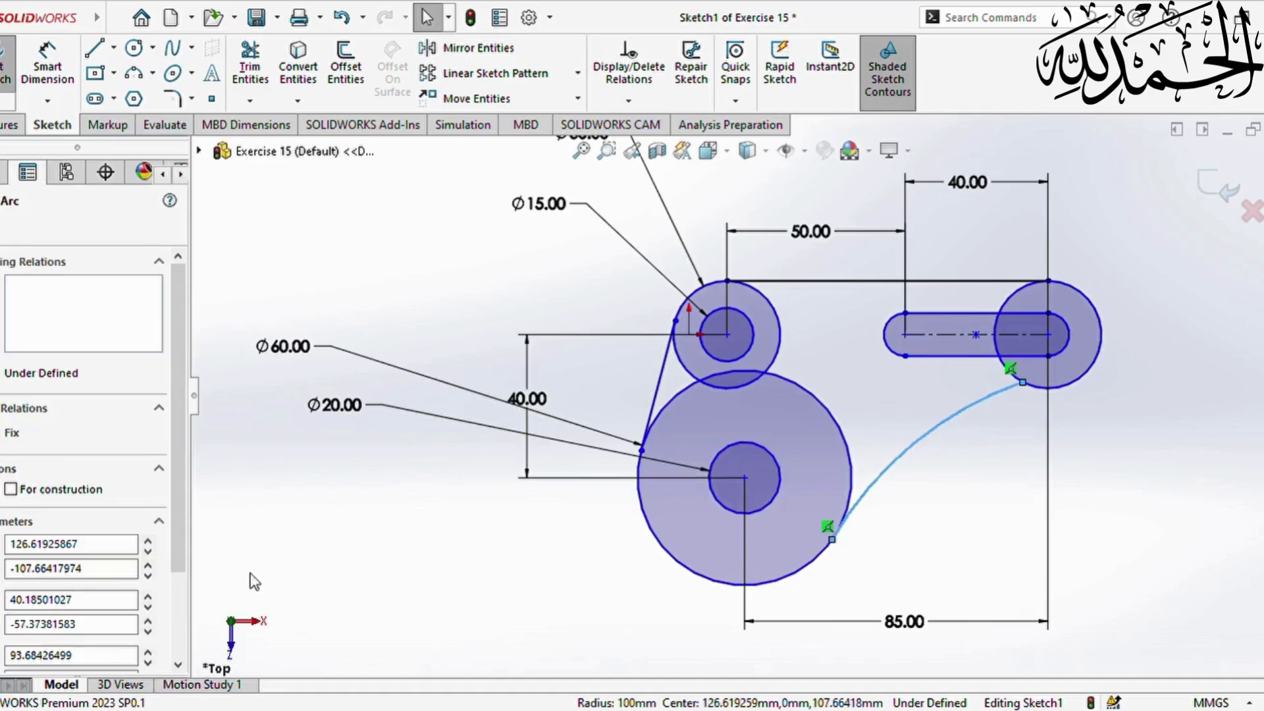
{"action": "scroll", "coordinate": [191, 586], "scroll_direction": "down", "scroll_amount": 3}
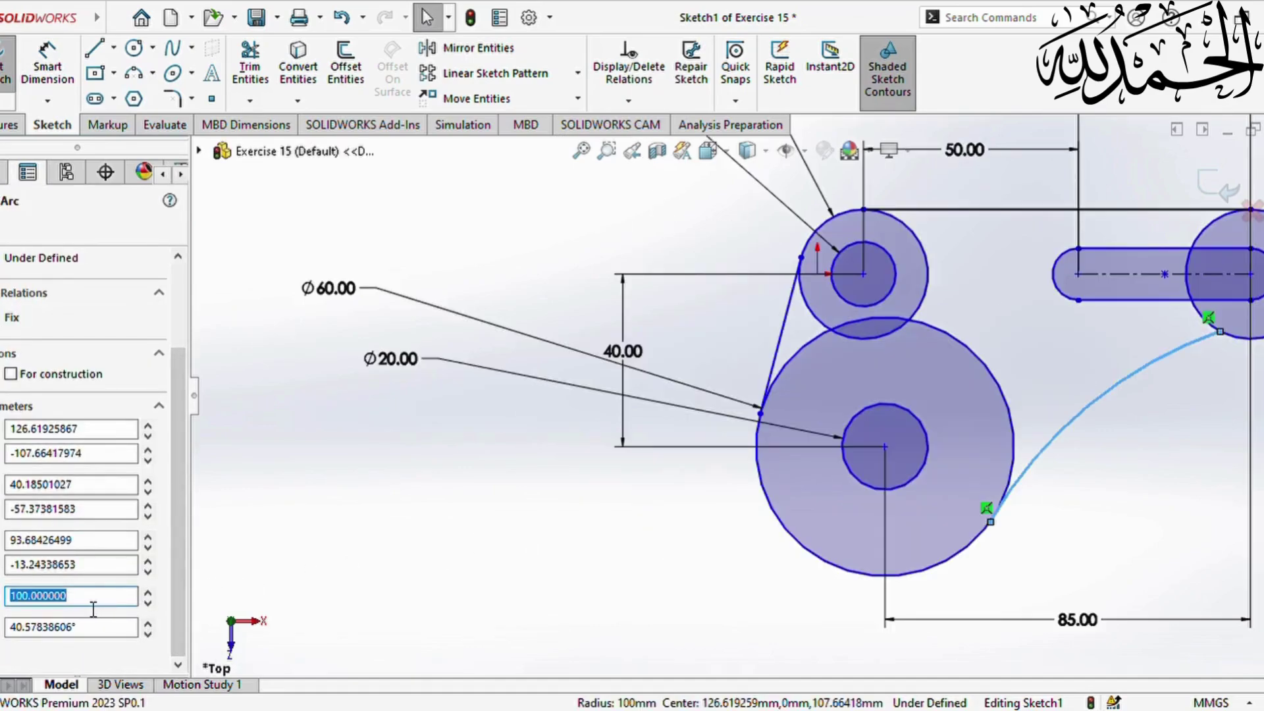
{"action": "type", "text": "50"}
{"action": "key", "text": "Return"}
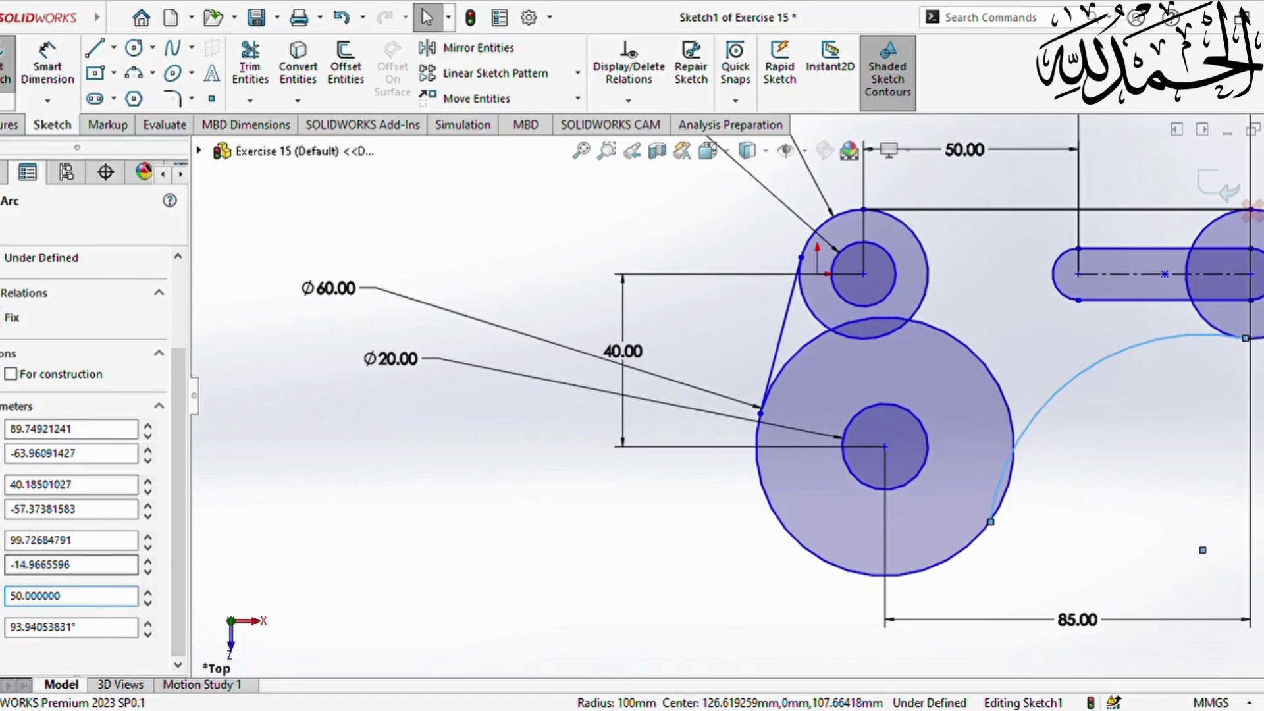
{"action": "left_click", "coordinate": [1, 228]}
Add a 50 mm radius dimension to the arc between the 60 mm circle and the slot-end circle
{"action": "key", "text": "f"}
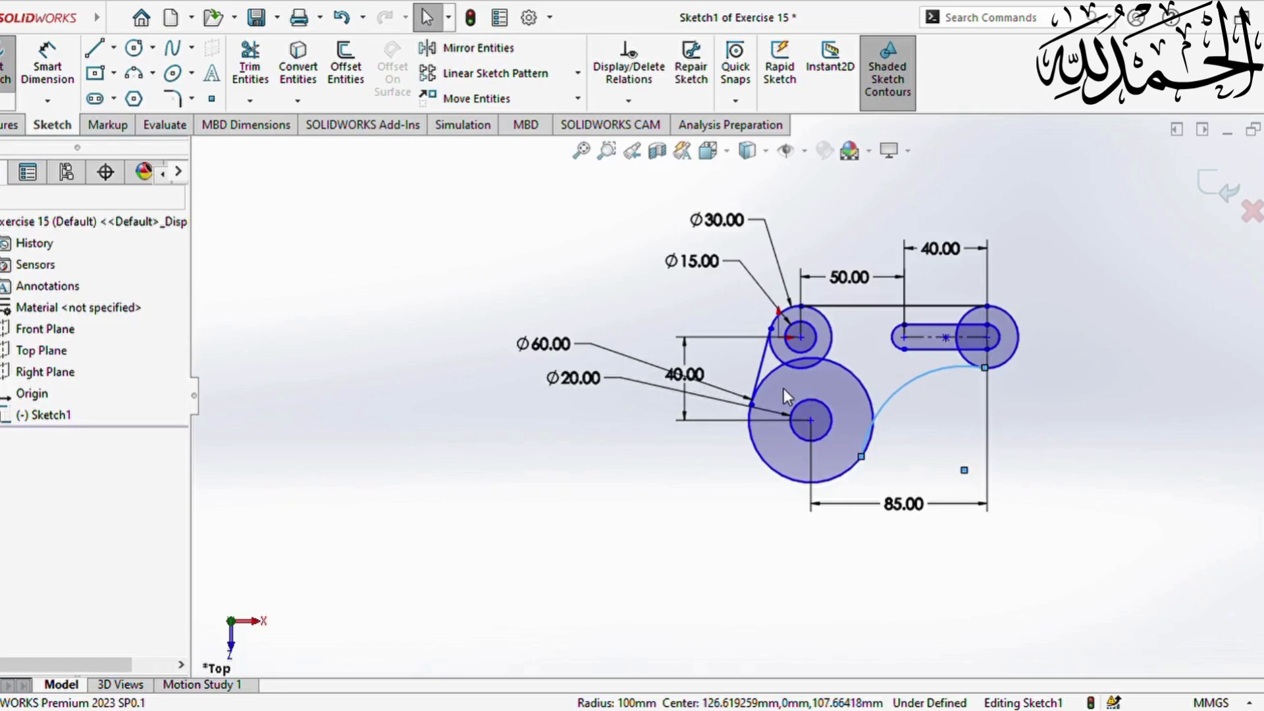
{"action": "left_click", "coordinate": [48, 65]}
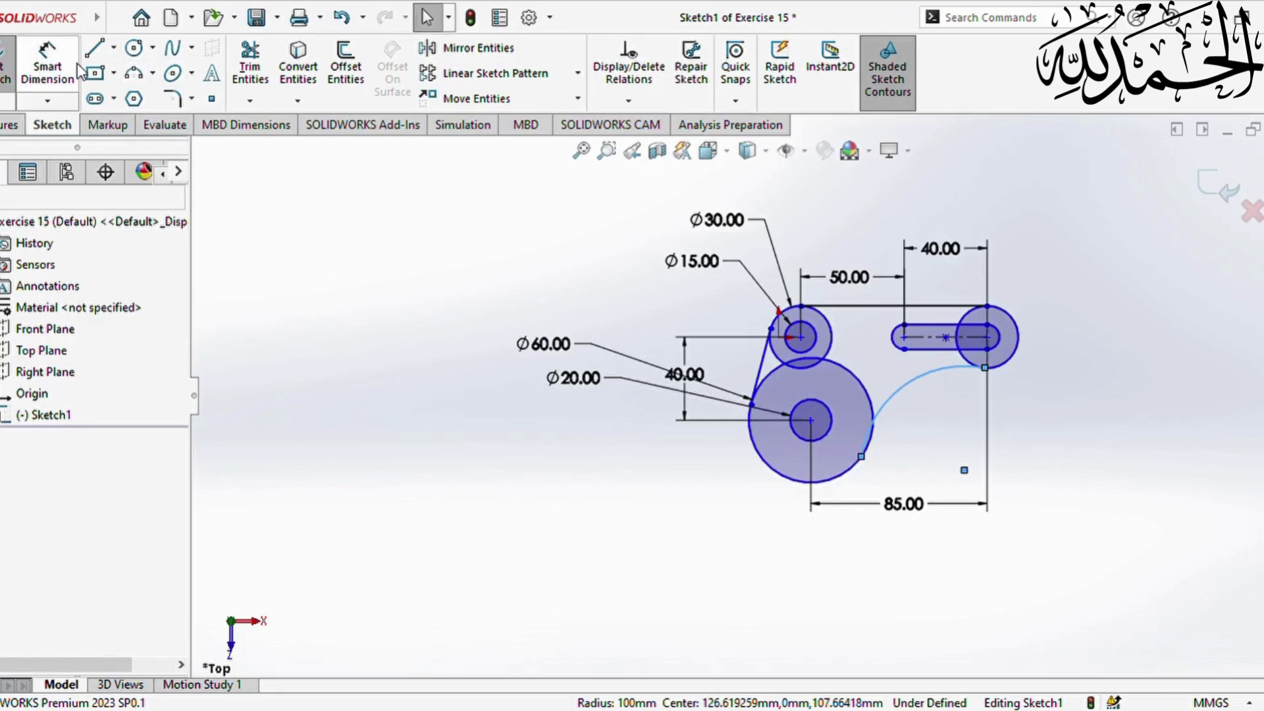
{"action": "left_click", "coordinate": [912, 381]}
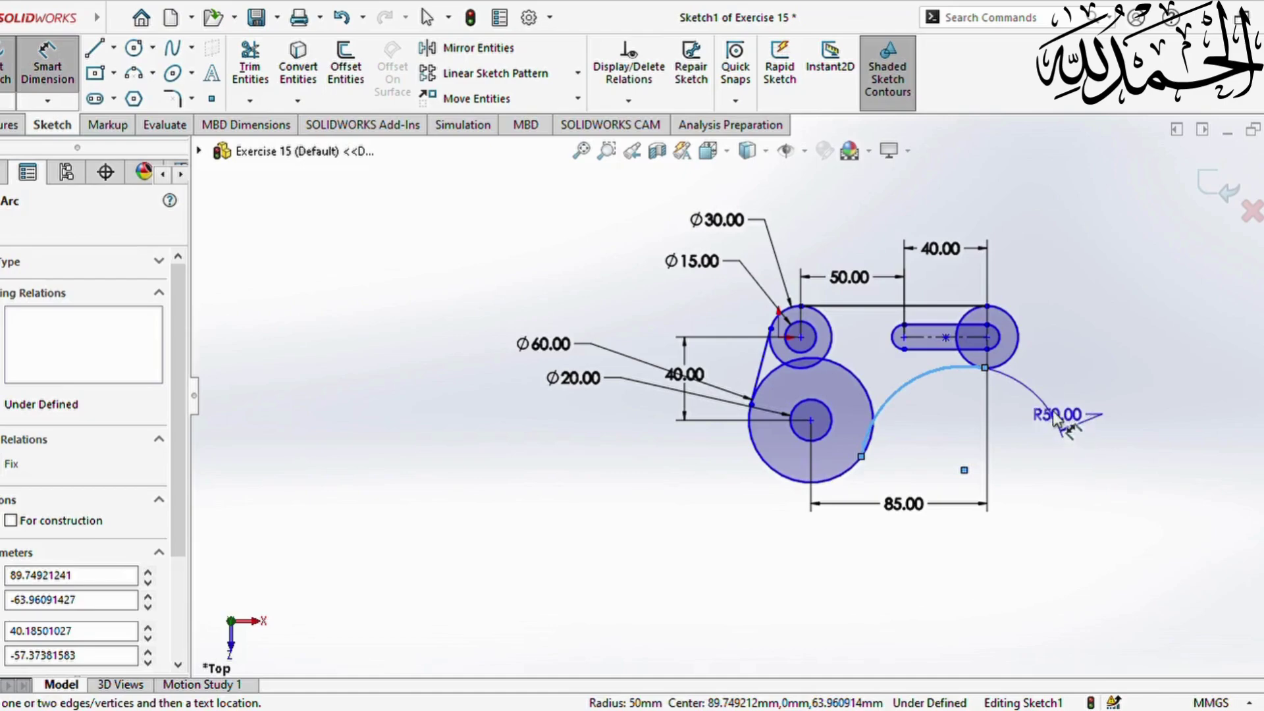
{"action": "left_click", "coordinate": [935, 433]}
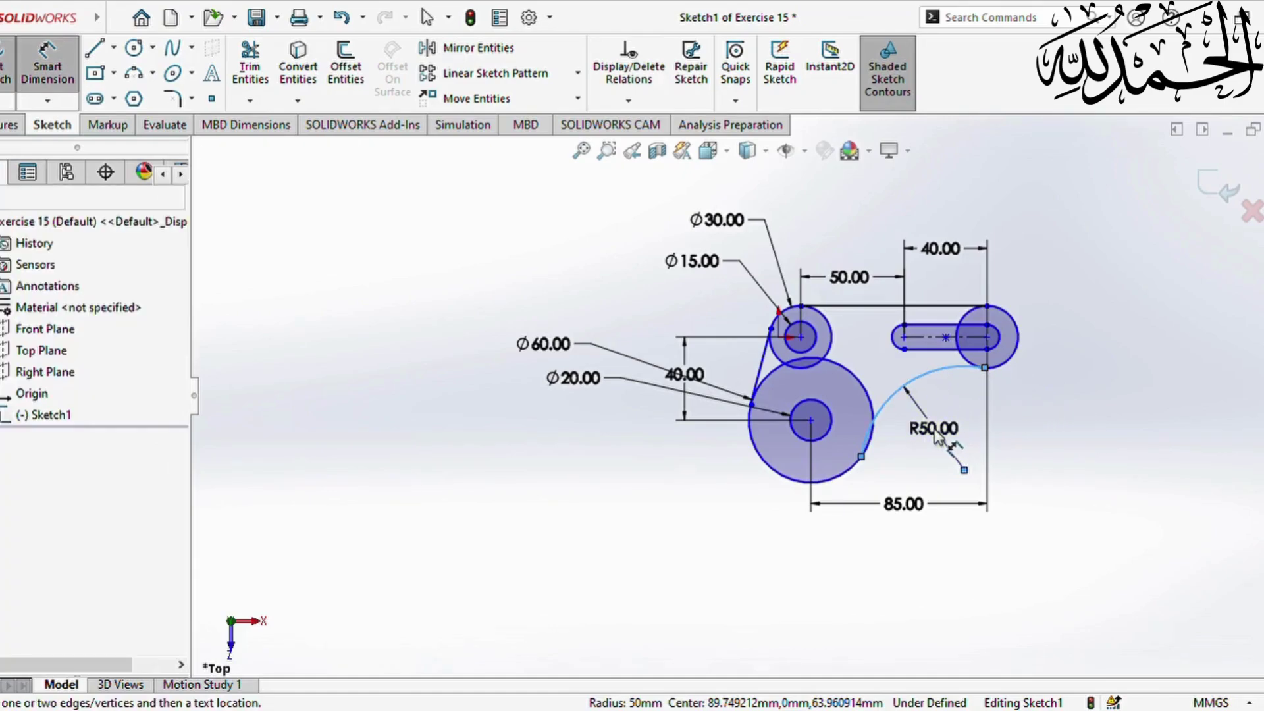
{"action": "key", "text": "Escape"}
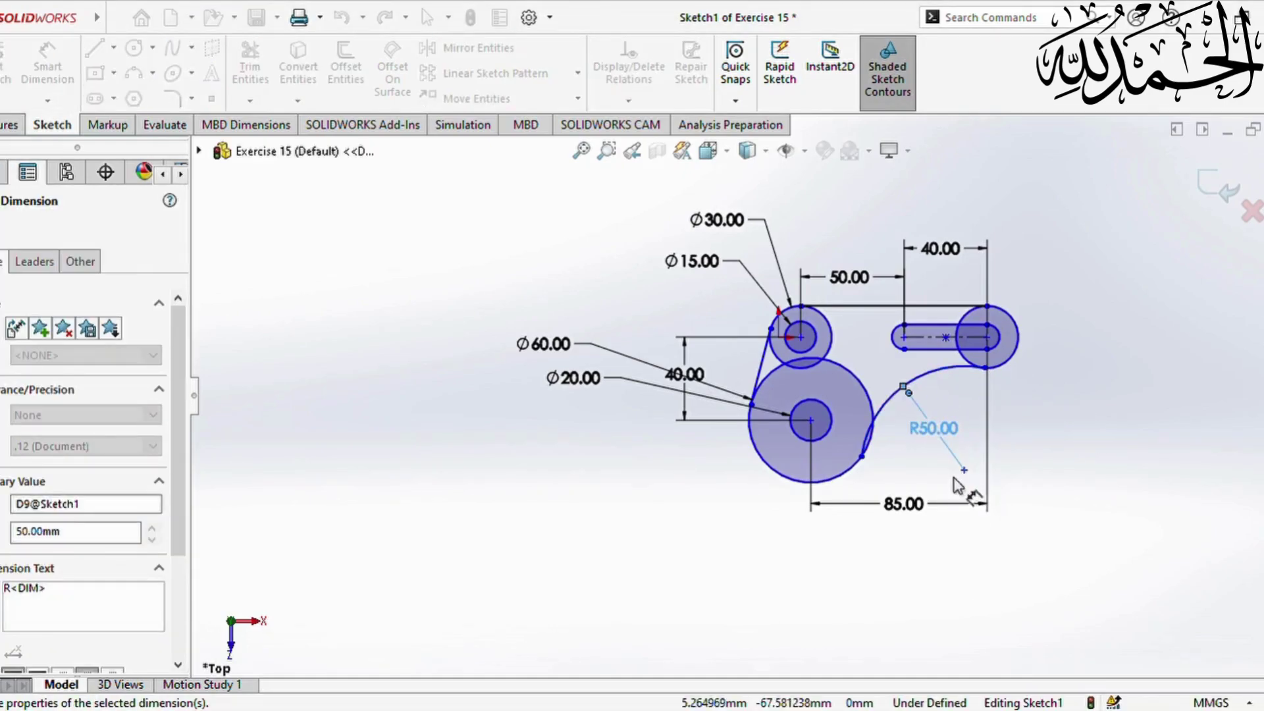
Trim away the inner portions of the 30 mm, 60 mm and slot-end circles, keeping the outer outline, both holes and the slot
{"action": "scroll", "coordinate": [804, 373], "scroll_direction": "down", "scroll_amount": 5}
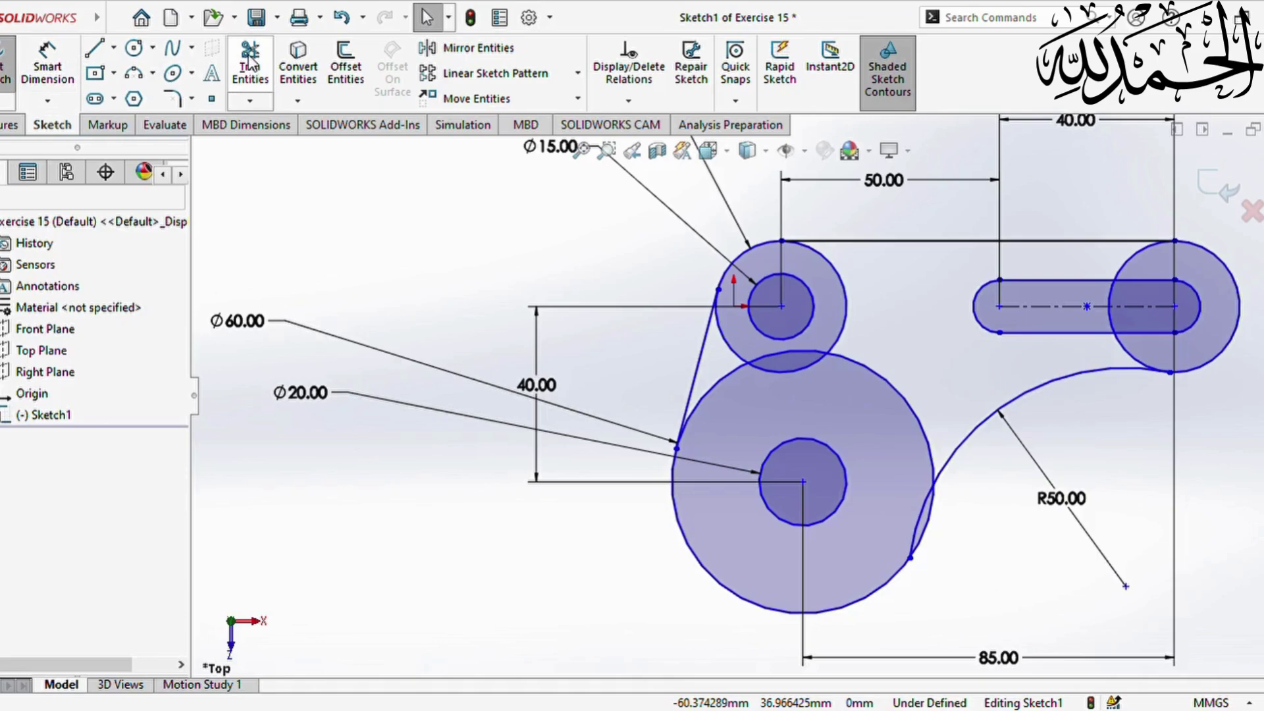
{"action": "scroll", "coordinate": [972, 424], "scroll_direction": "up", "scroll_amount": 1}
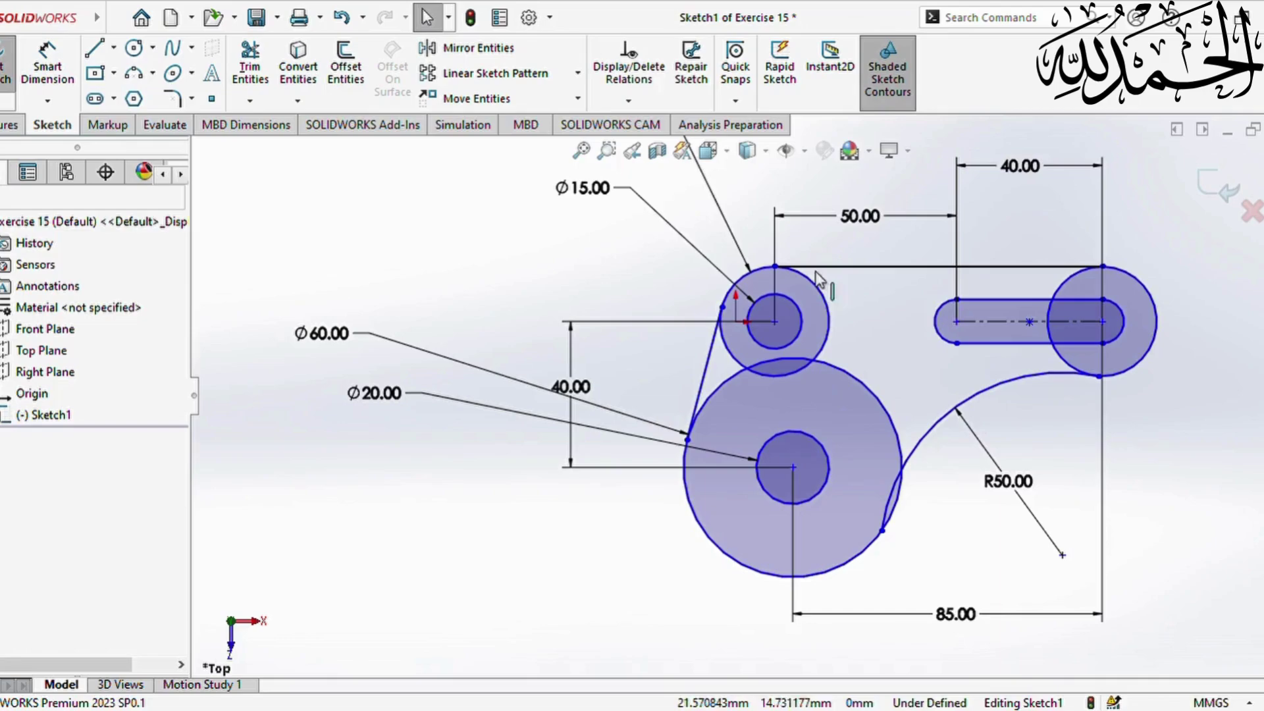
{"action": "left_click", "coordinate": [250, 66]}
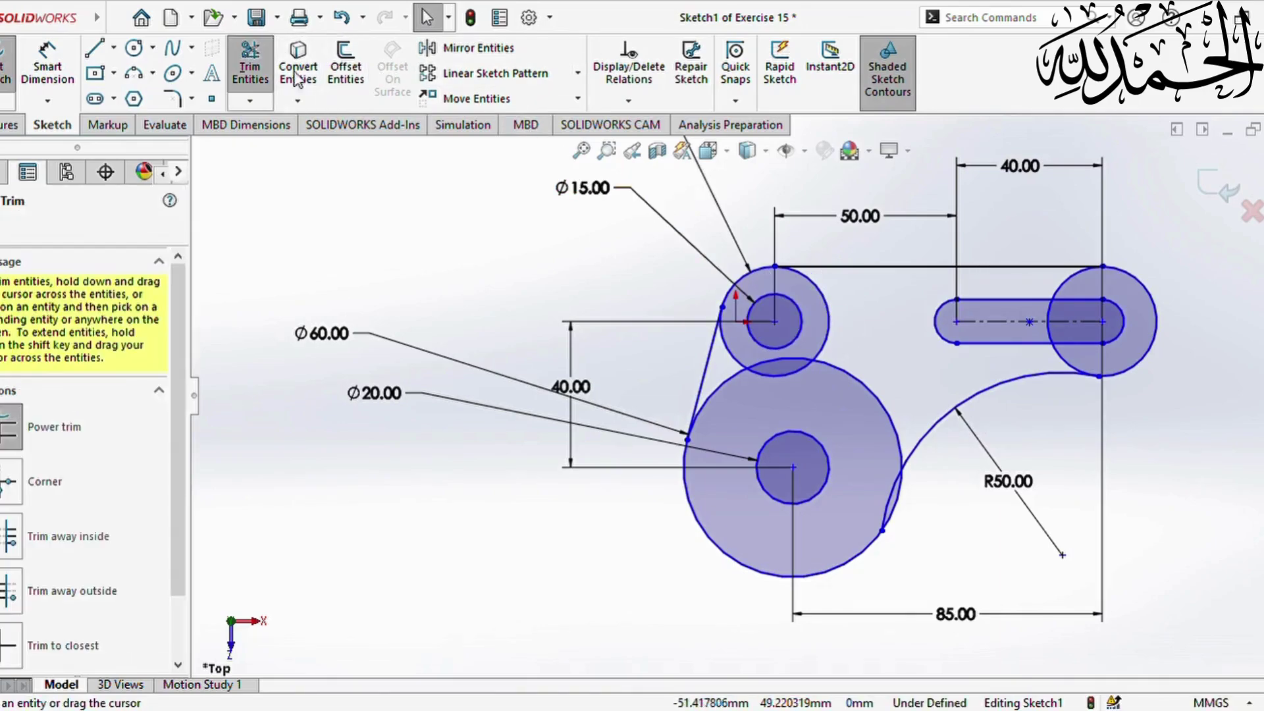
{"action": "mouse_move", "coordinate": [832, 325]}
{"action": "left_mouse_down"}
{"action": "mouse_move", "coordinate": [803, 382]}
{"action": "mouse_move", "coordinate": [708, 412]}
{"action": "mouse_move", "coordinate": [939, 420]}
{"action": "left_mouse_up"}
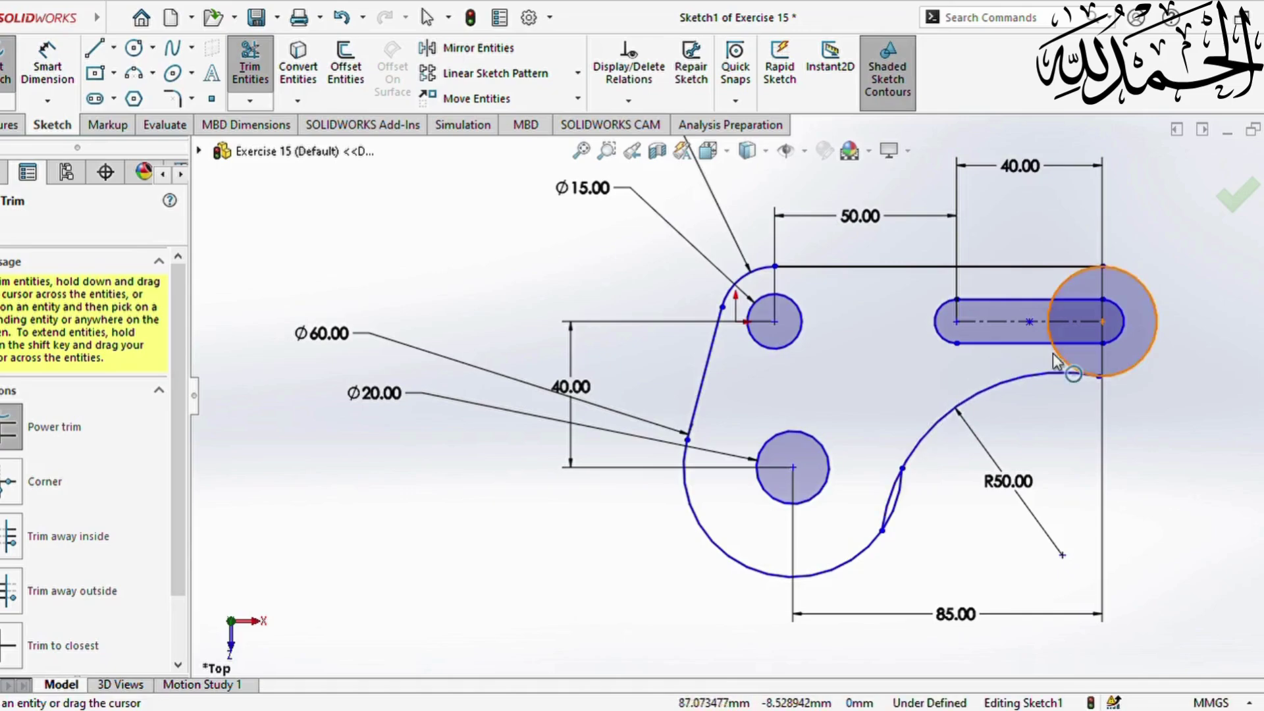
{"action": "mouse_move", "coordinate": [1080, 357]}
{"action": "left_mouse_down"}
{"action": "mouse_move", "coordinate": [1048, 364]}
{"action": "mouse_move", "coordinate": [1064, 331]}
{"action": "mouse_move", "coordinate": [1040, 330]}
{"action": "mouse_move", "coordinate": [1047, 311]}
{"action": "left_mouse_up"}
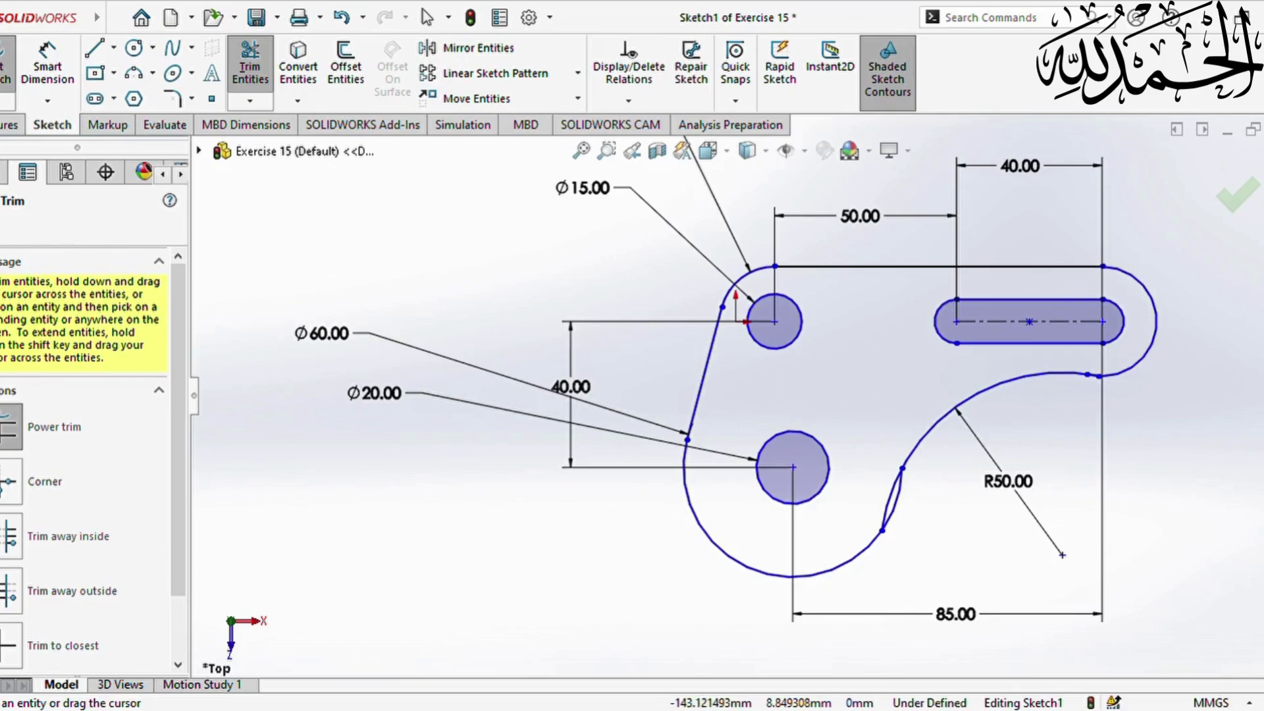
{"action": "key", "text": "Escape"}
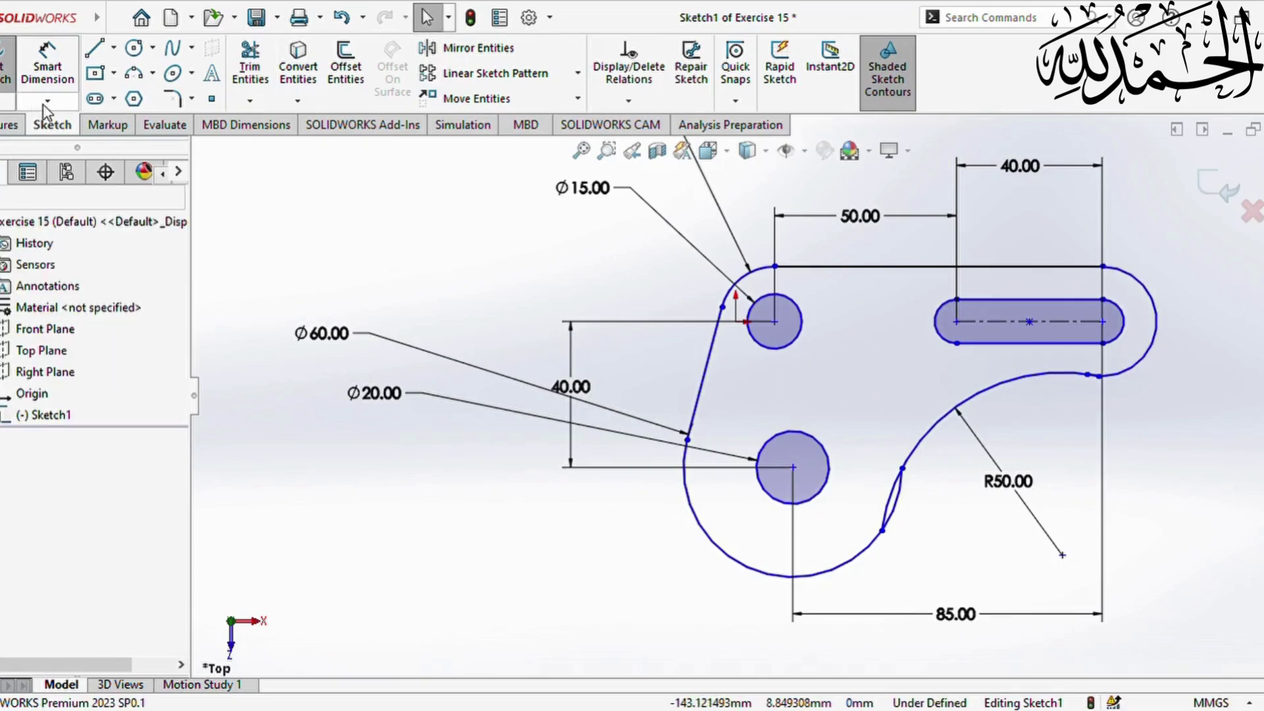
Make the 50 mm radius arc tangent to the slot-end outer arc and to the 60 mm diameter arc
{"action": "left_click", "coordinate": [956, 410]}
{"action": "left_click", "coordinate": [1142, 359], "text": "ctrl"}
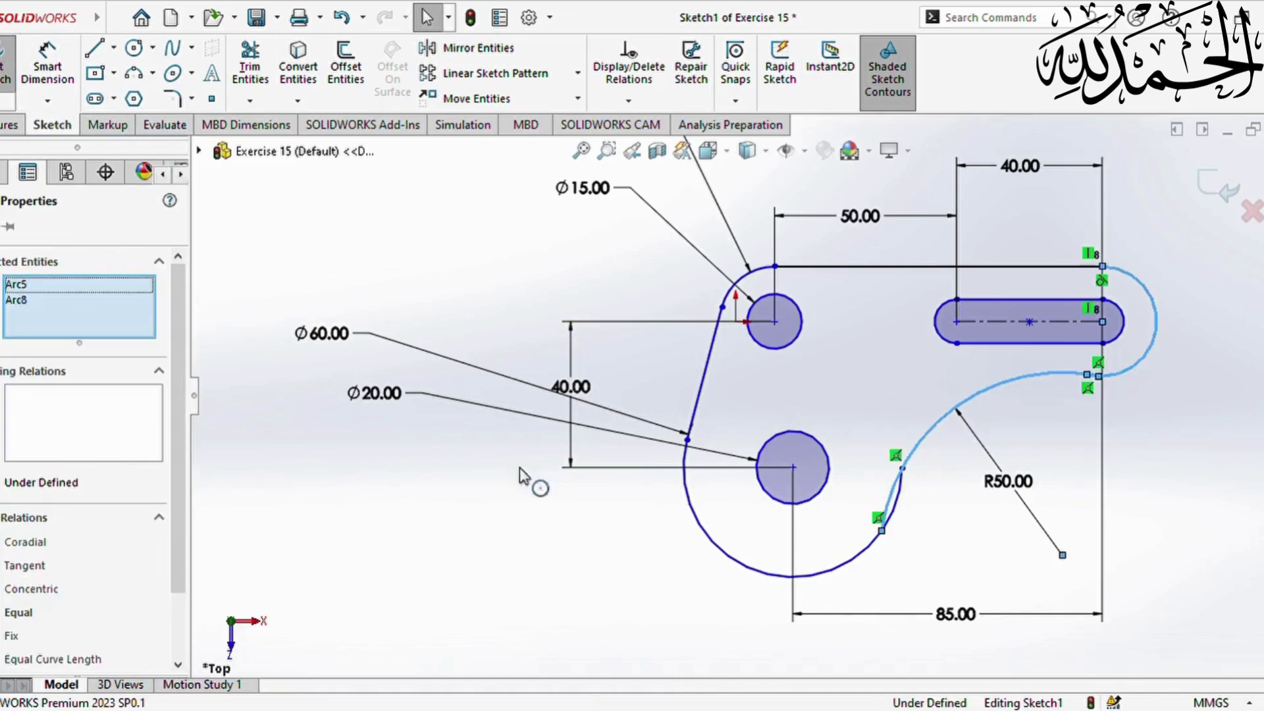
{"action": "left_click", "coordinate": [24, 566]}
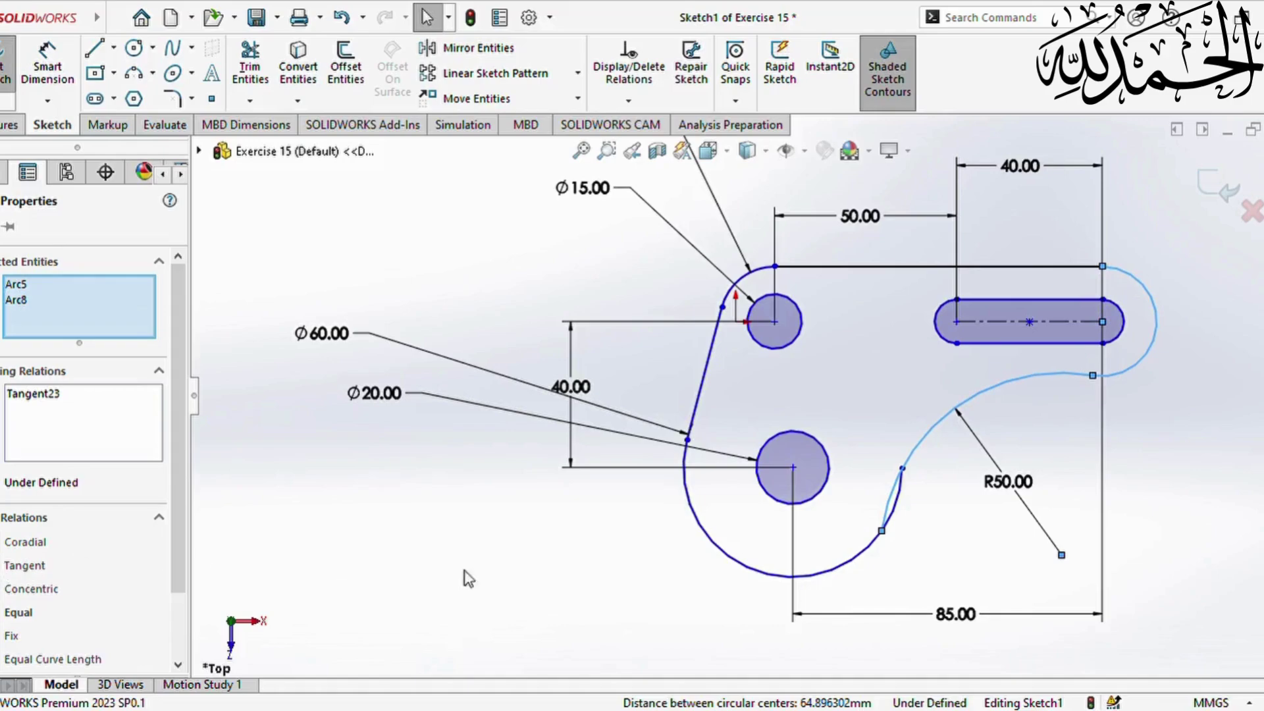
{"action": "left_click", "coordinate": [813, 544]}
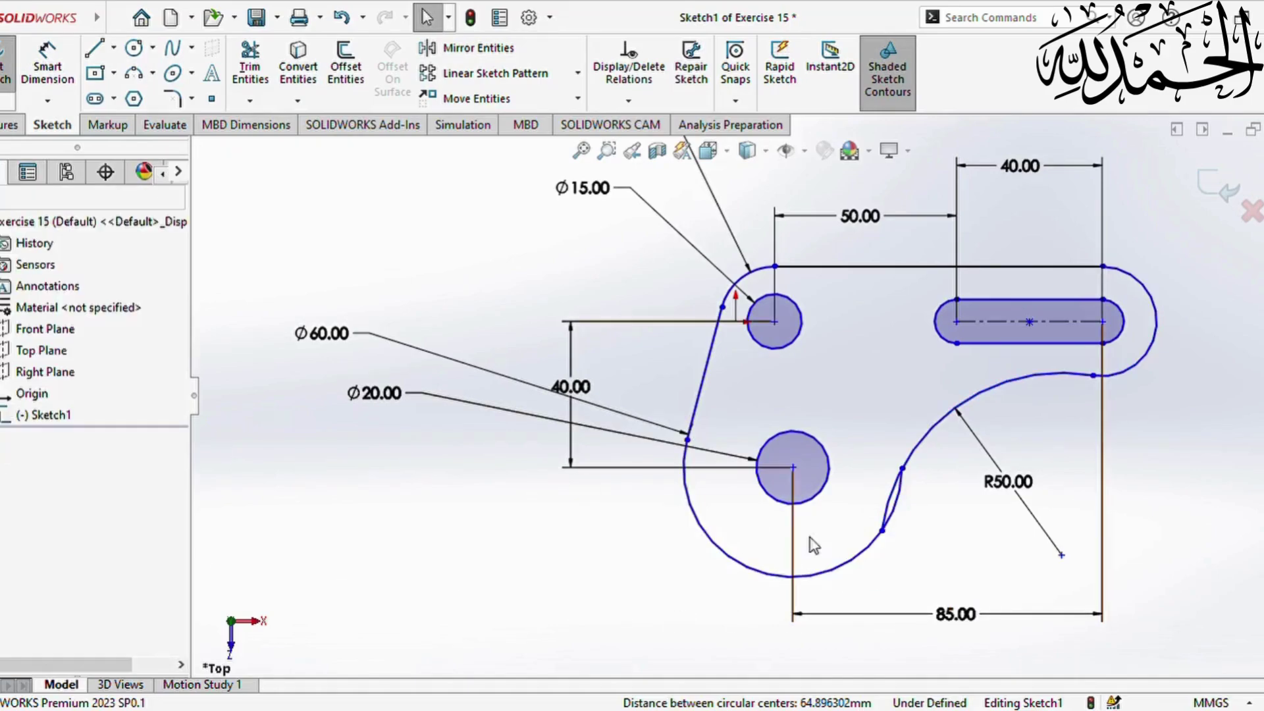
{"action": "left_click", "coordinate": [899, 489]}
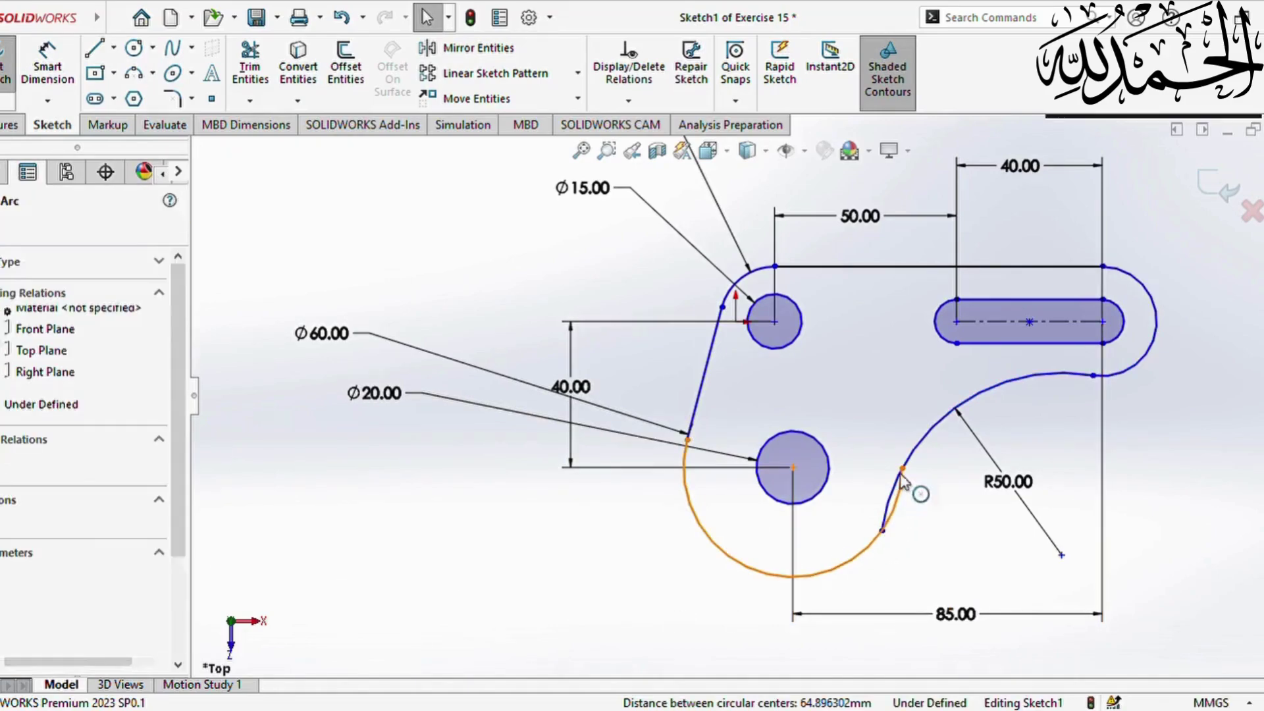
{"action": "left_click", "coordinate": [939, 426], "text": "ctrl"}
{"action": "left_click", "coordinate": [1, 566]}
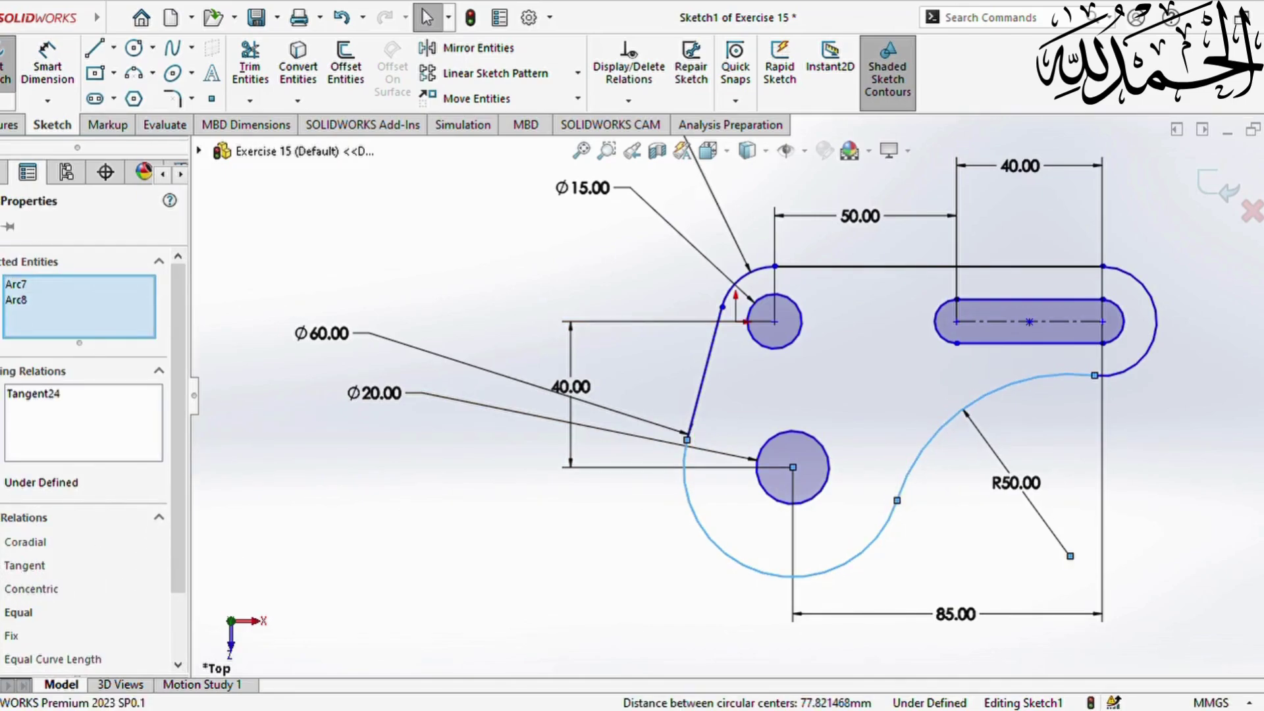
{"action": "left_click", "coordinate": [432, 438]}
Check the existing relations between the slanted line and the arcs at both of its ends
{"action": "left_click", "coordinate": [689, 442]}
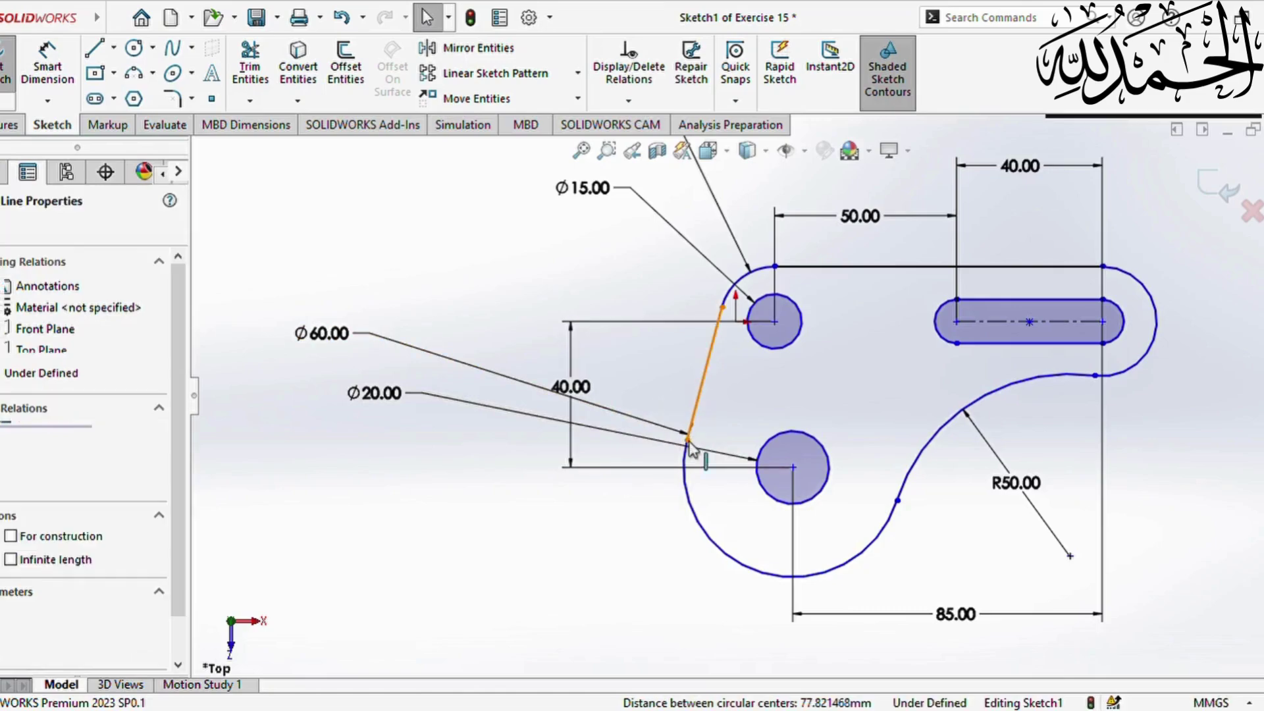
{"action": "left_click", "coordinate": [688, 460], "text": "ctrl"}
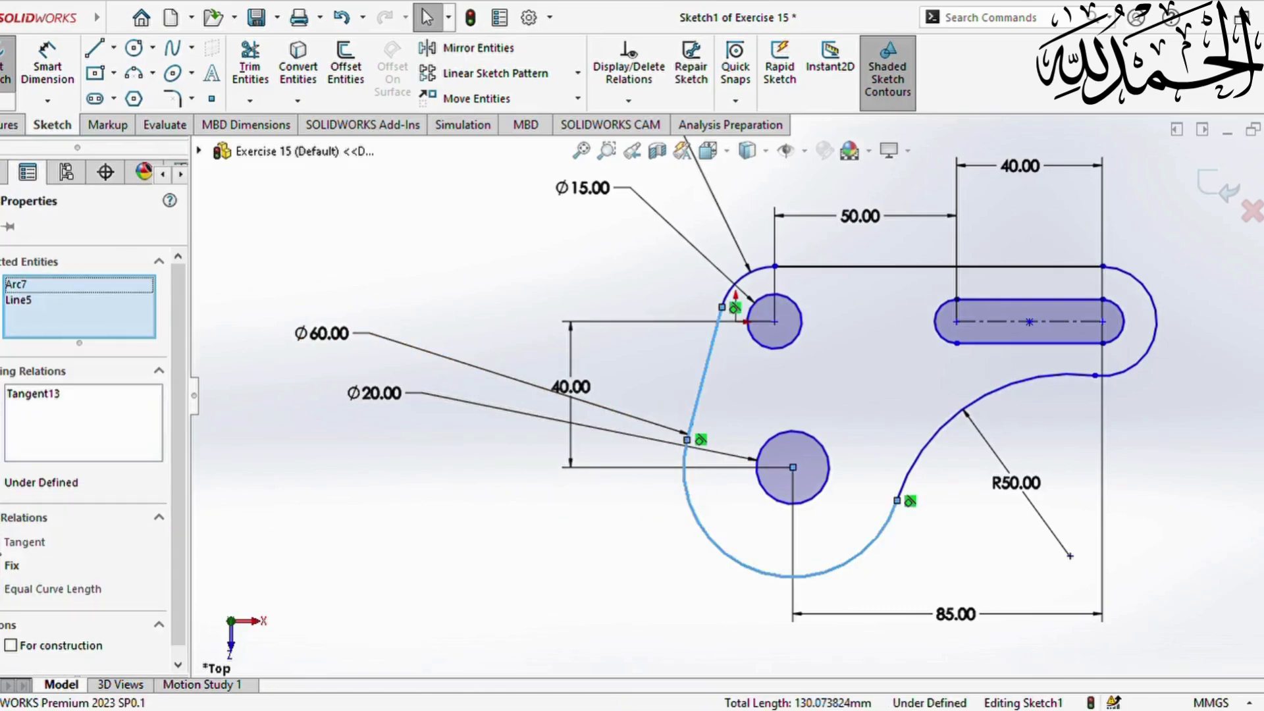
{"action": "left_click", "coordinate": [2, 229]}
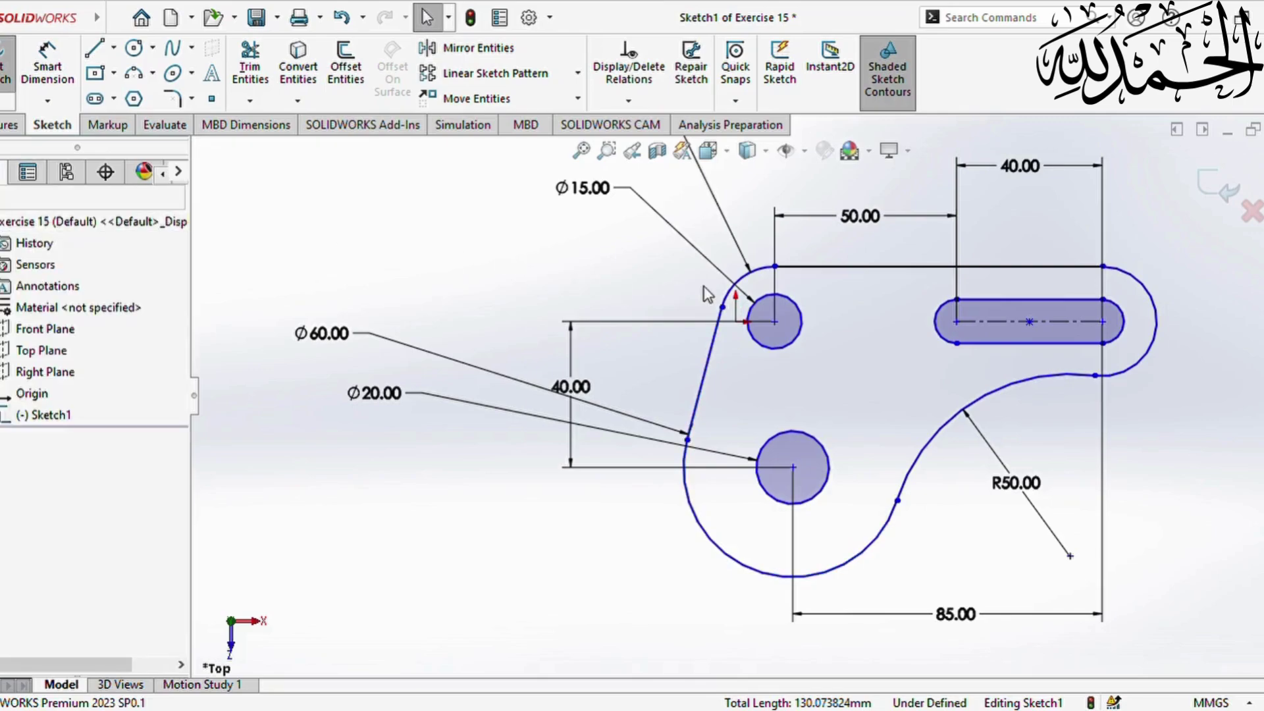
{"action": "left_click", "coordinate": [730, 291]}
{"action": "left_click", "coordinate": [713, 344], "text": "ctrl"}
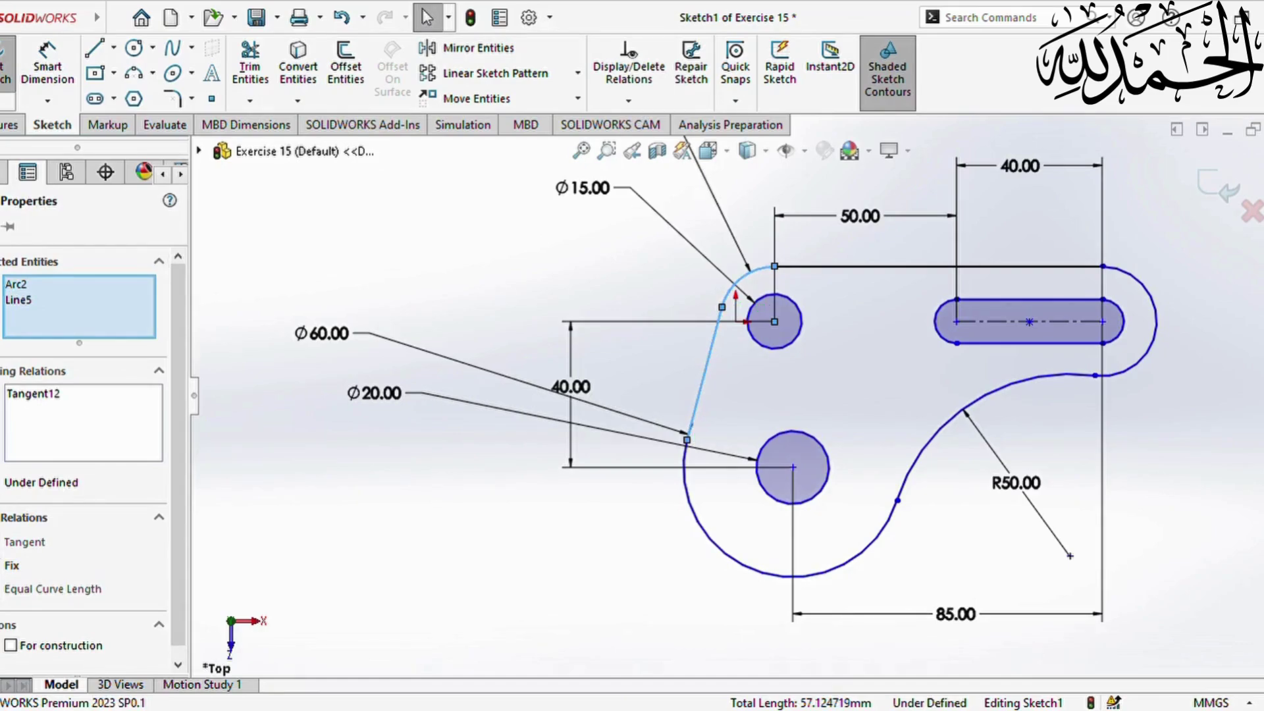
{"action": "left_click", "coordinate": [639, 456]}
Extrude the profile sketch as a blind boss 15 mm thick
{"action": "scroll", "coordinate": [639, 456], "scroll_direction": "up", "scroll_amount": 3}
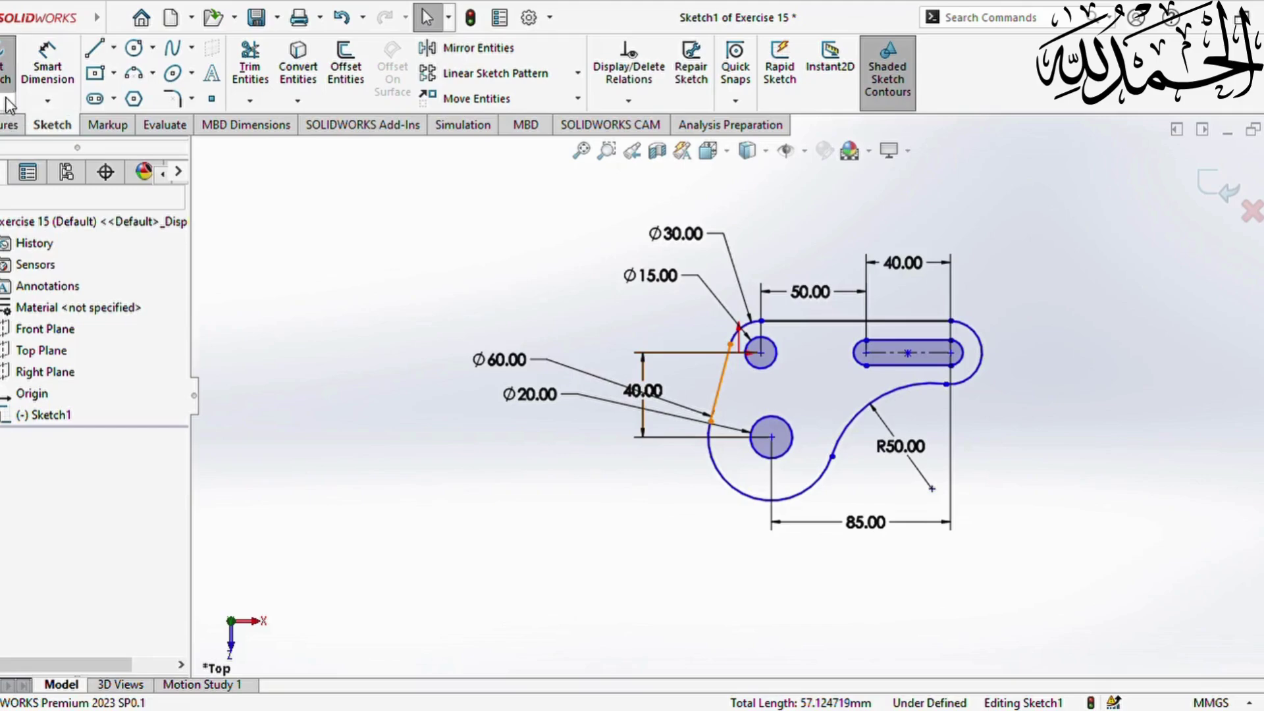
{"action": "left_click", "coordinate": [12, 125]}
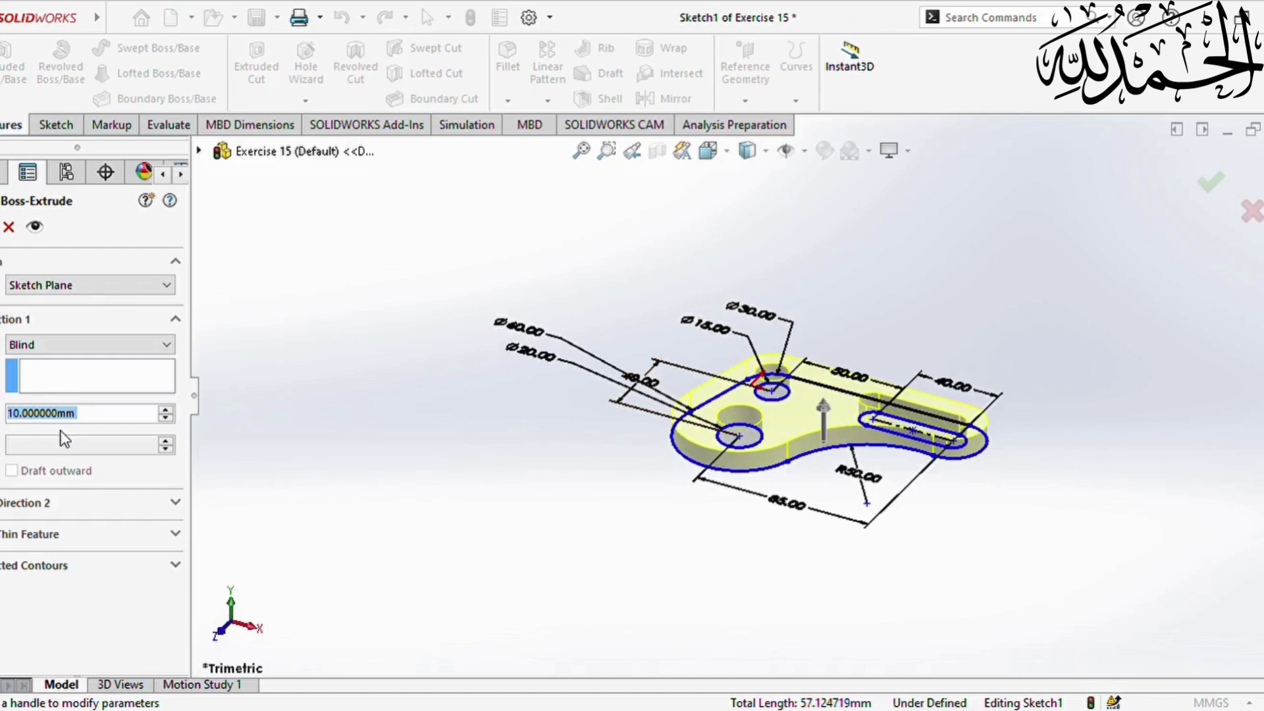
{"action": "type", "text": "15"}
{"action": "key", "text": "Return"}
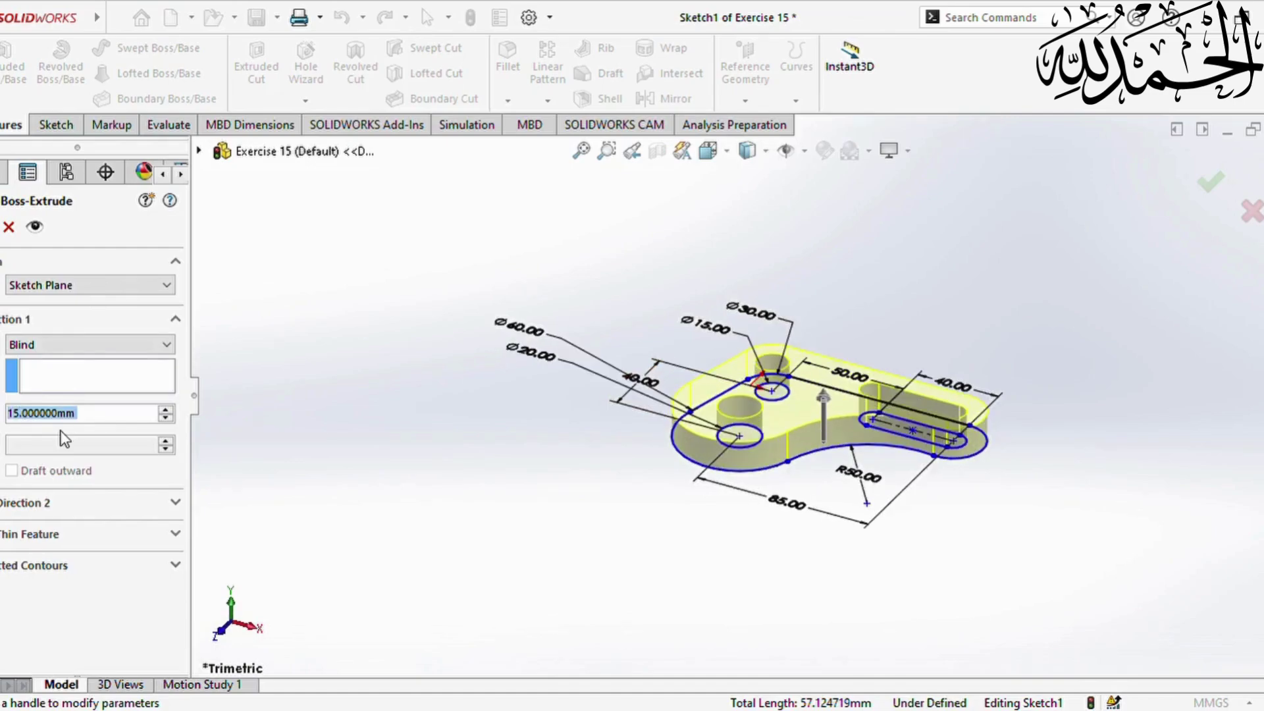
{"action": "key", "text": "Return"}
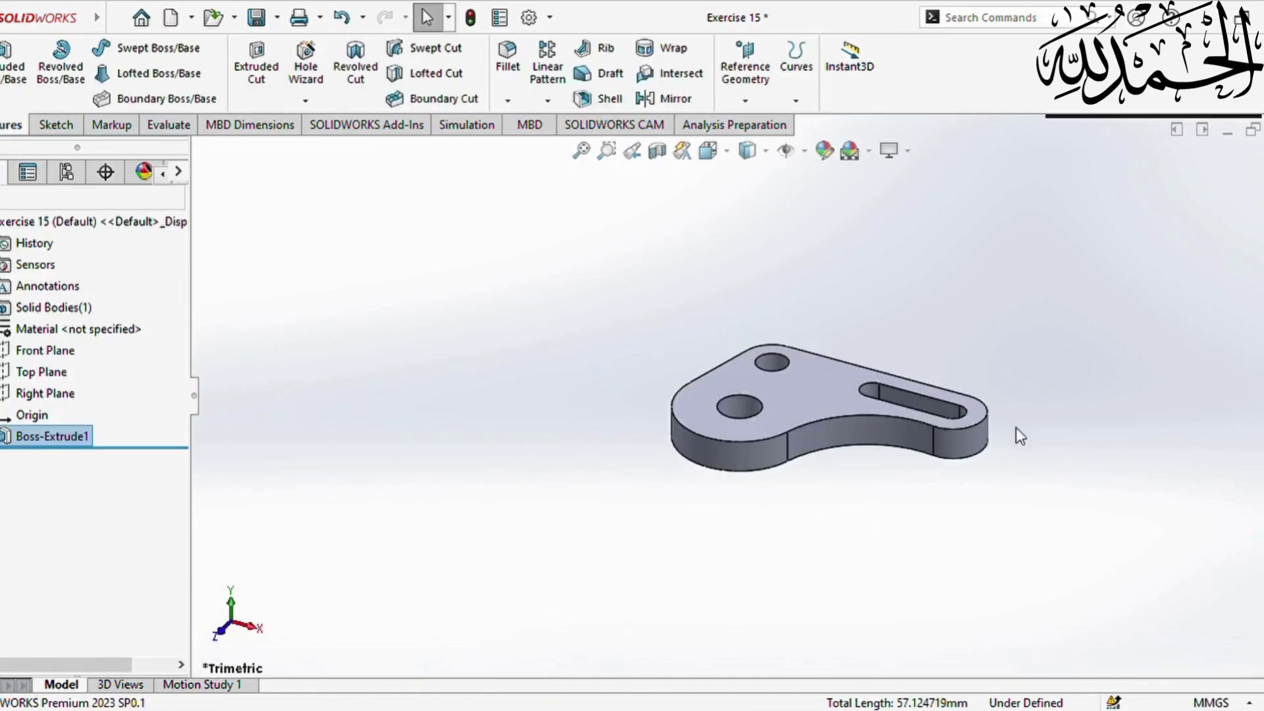
Save the part and start a new sketch on the plate's upper face
{"action": "middle_click_drag", "start_coordinate": [1016, 432], "coordinate": [840, 444]}
{"action": "left_click", "coordinate": [783, 417]}
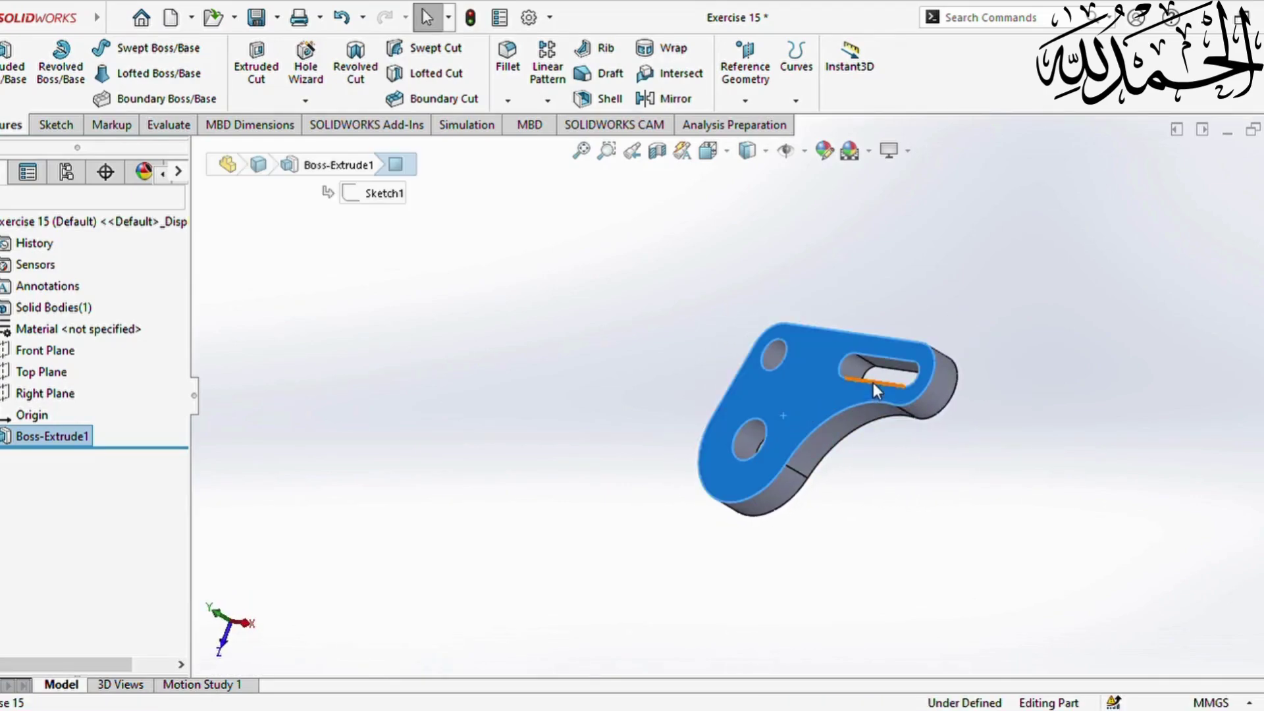
{"action": "left_click", "coordinate": [257, 17]}
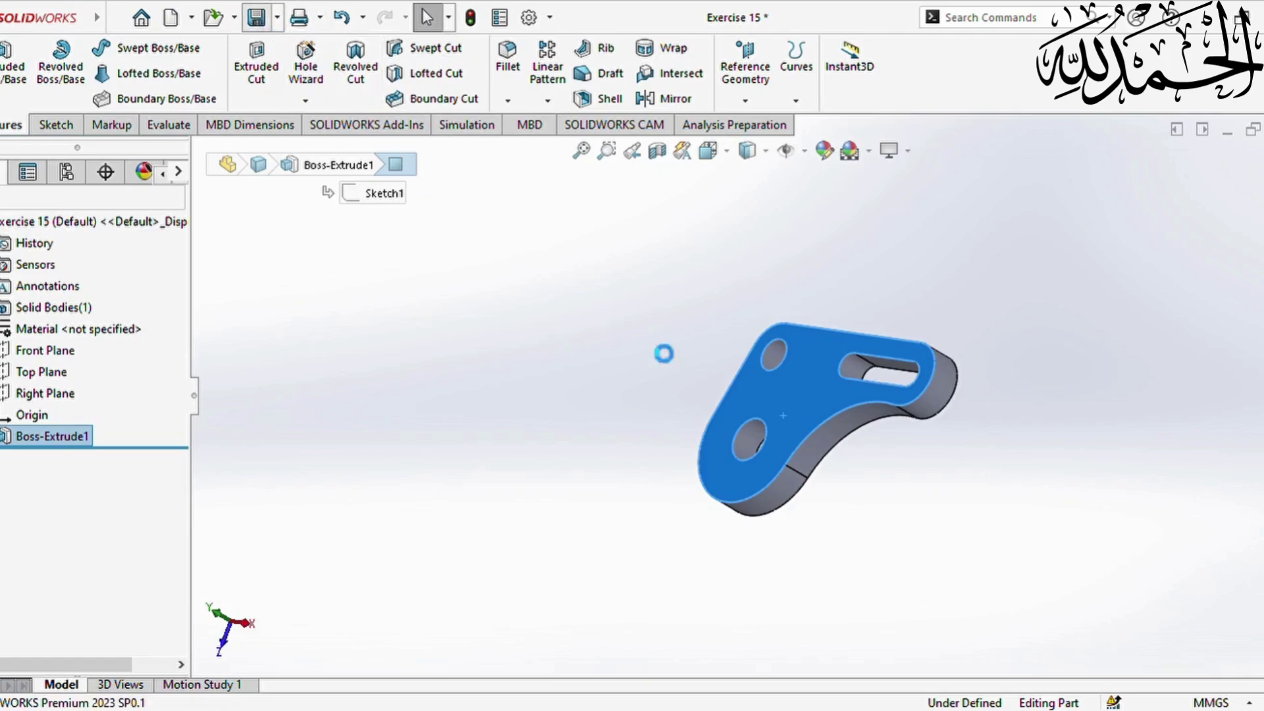
{"action": "left_click", "coordinate": [636, 362]}
{"action": "left_click", "coordinate": [777, 329]}
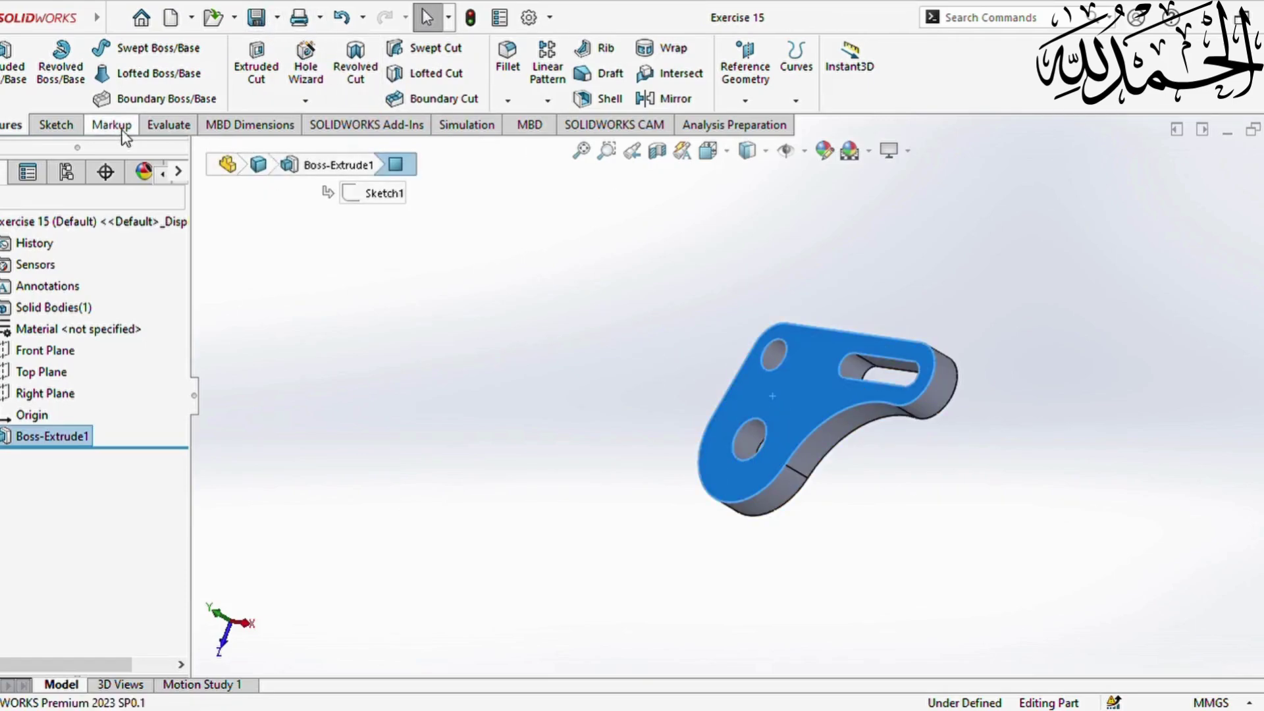
{"action": "left_click", "coordinate": [56, 124]}
{"action": "left_click", "coordinate": [7, 65]}
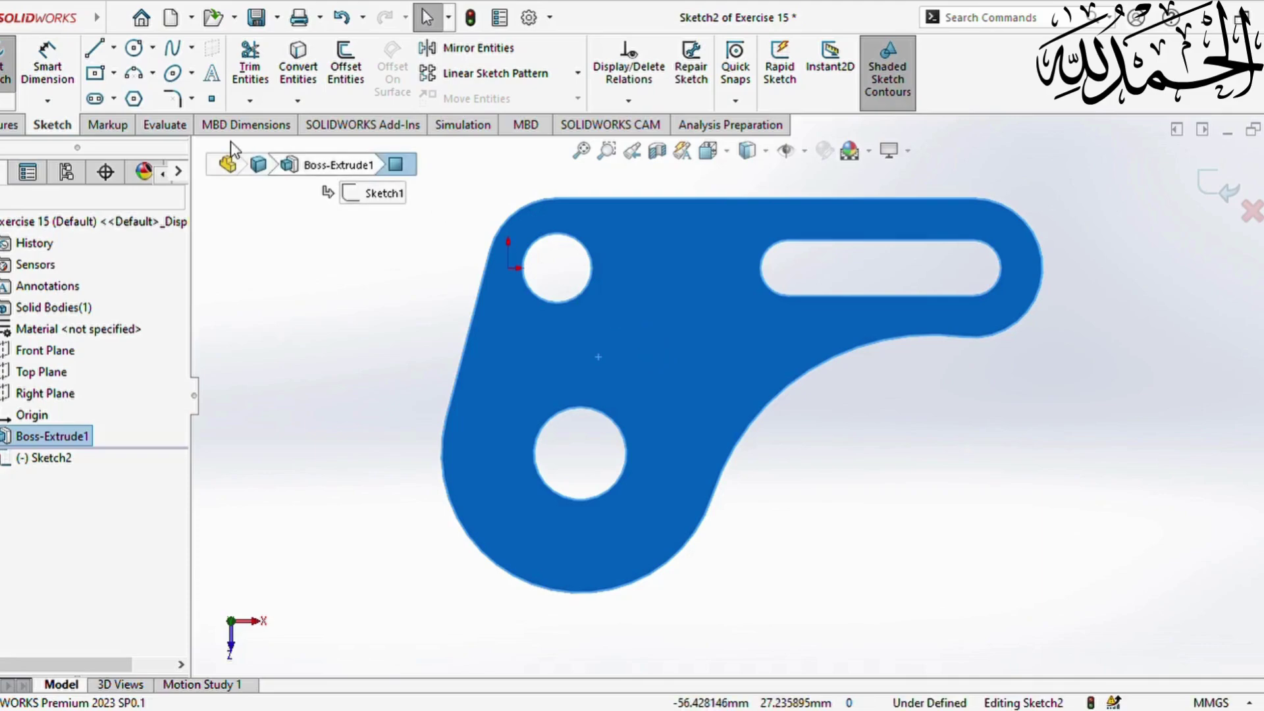
{"action": "mouse_move", "coordinate": [97, 18]}
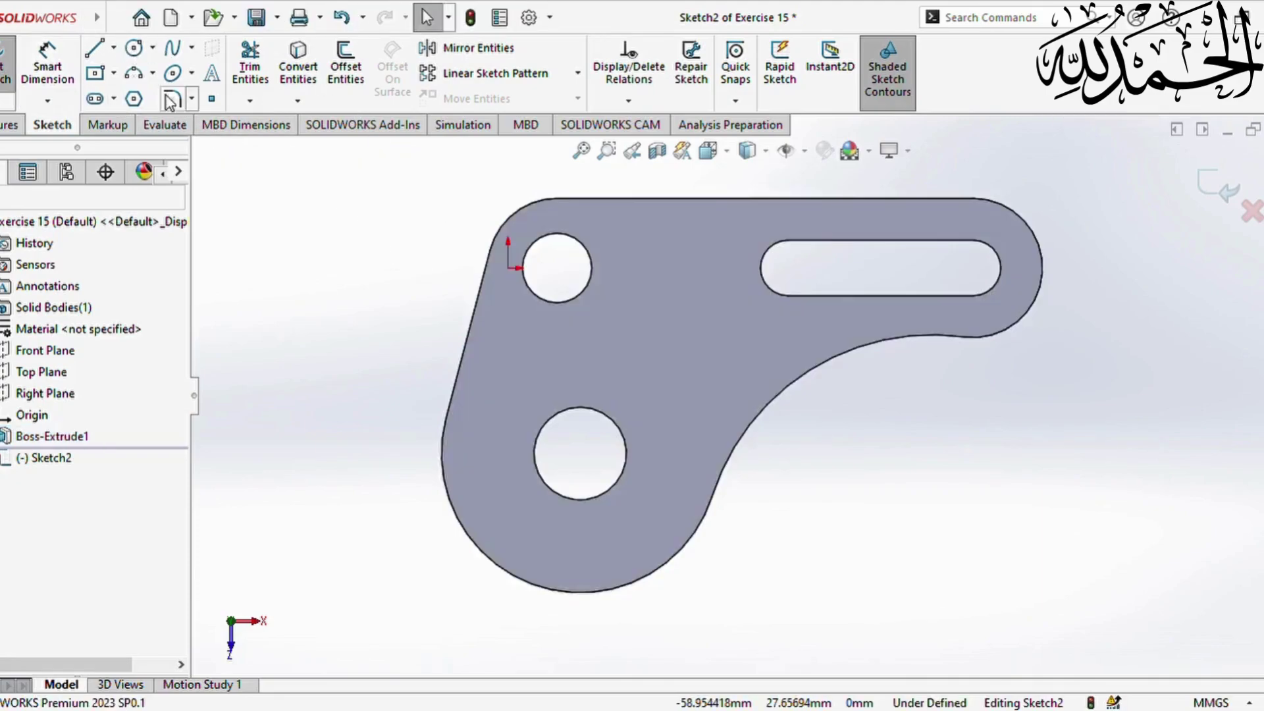
{"action": "left_click", "coordinate": [388, 245]}
Draw two concentric circles of 20 mm and 40 mm diameter centred on the plate's larger hole
{"action": "left_click", "coordinate": [133, 47]}
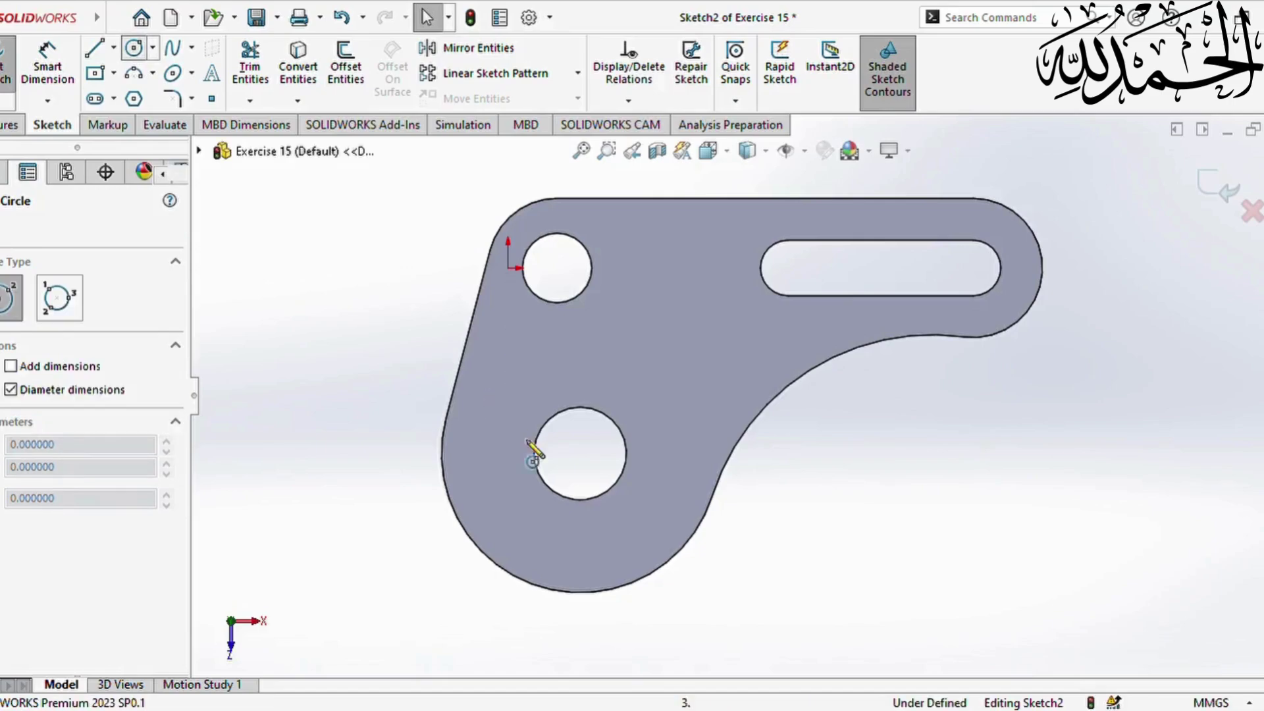
{"action": "left_click", "coordinate": [580, 454]}
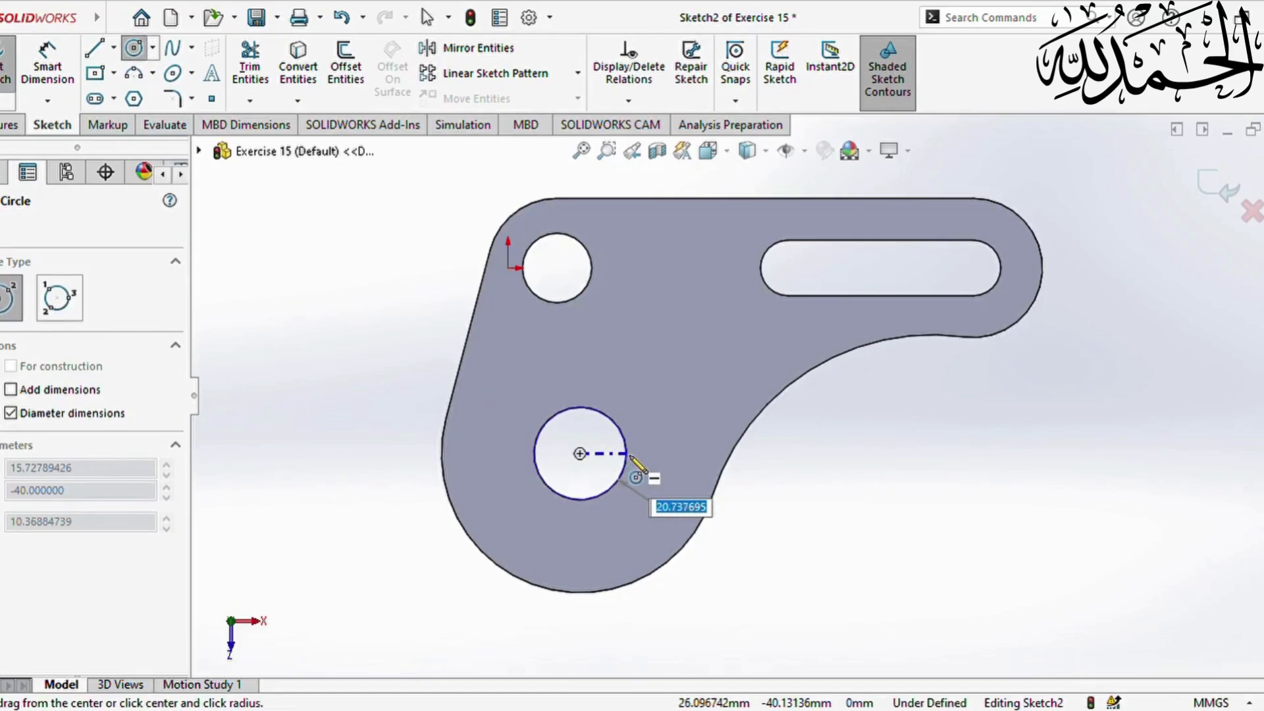
{"action": "type", "text": "2"}
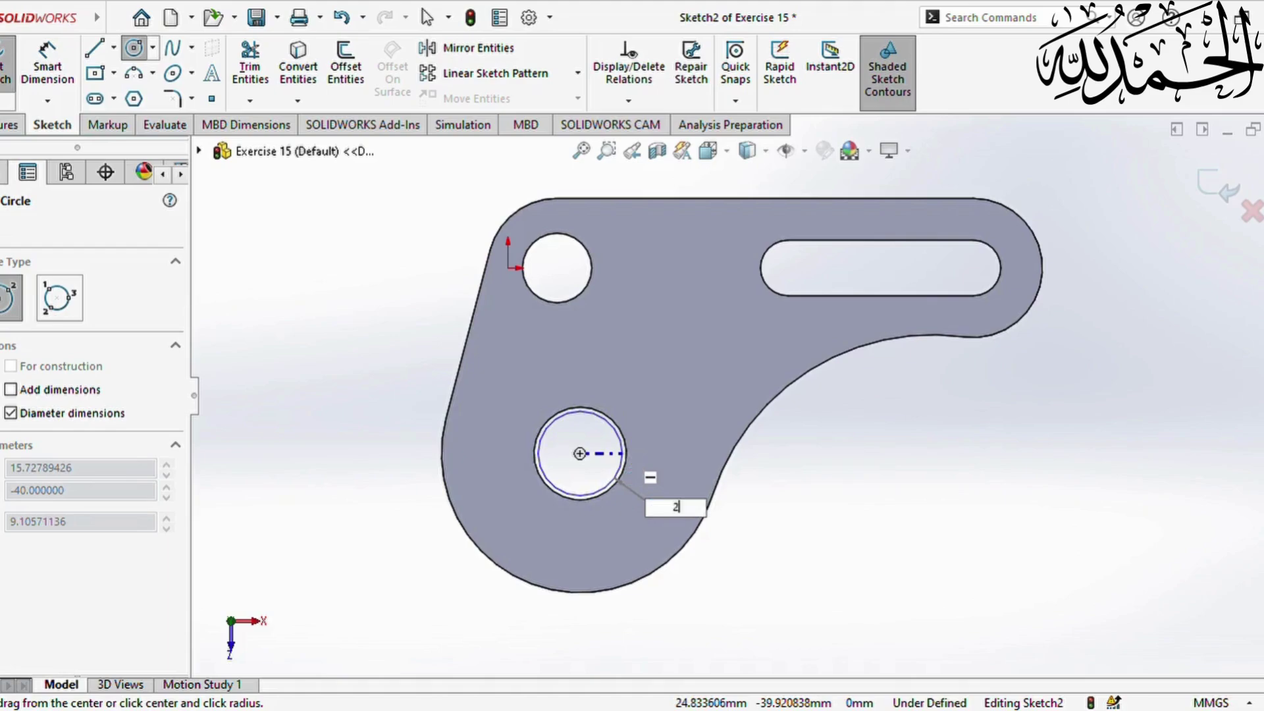
{"action": "type", "text": "0"}
{"action": "key", "text": "Return"}
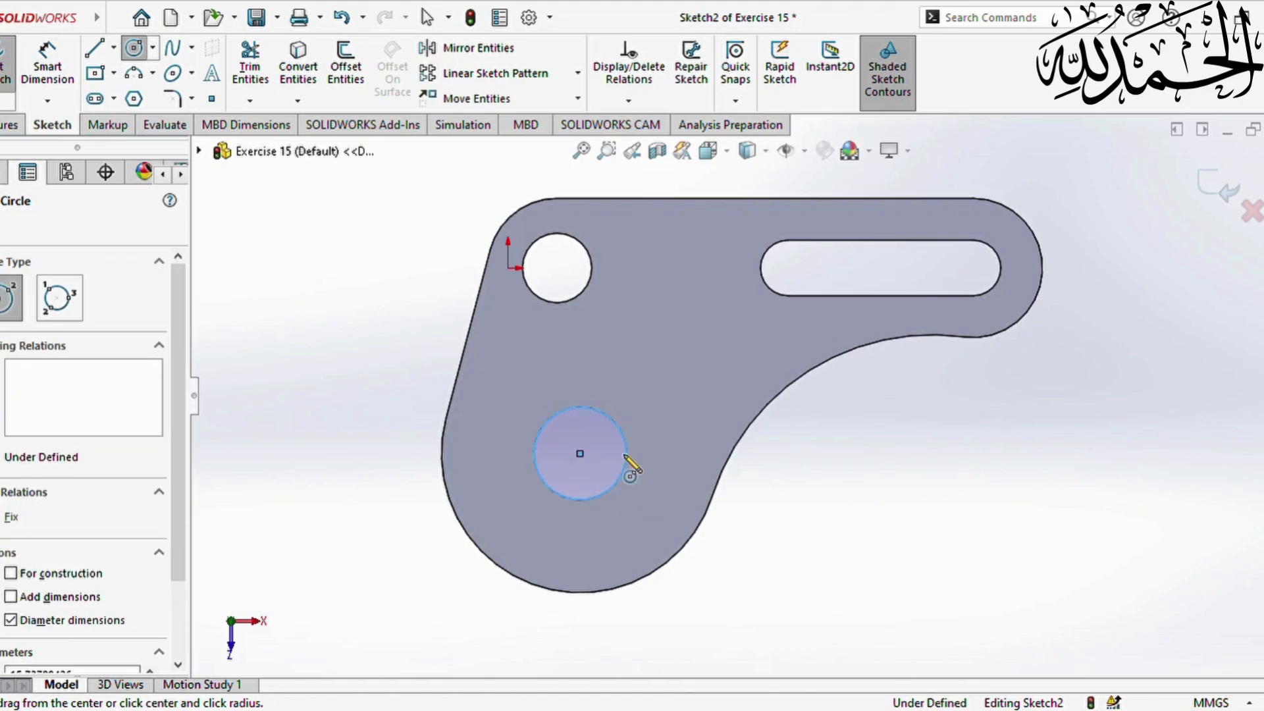
{"action": "left_click", "coordinate": [579, 453]}
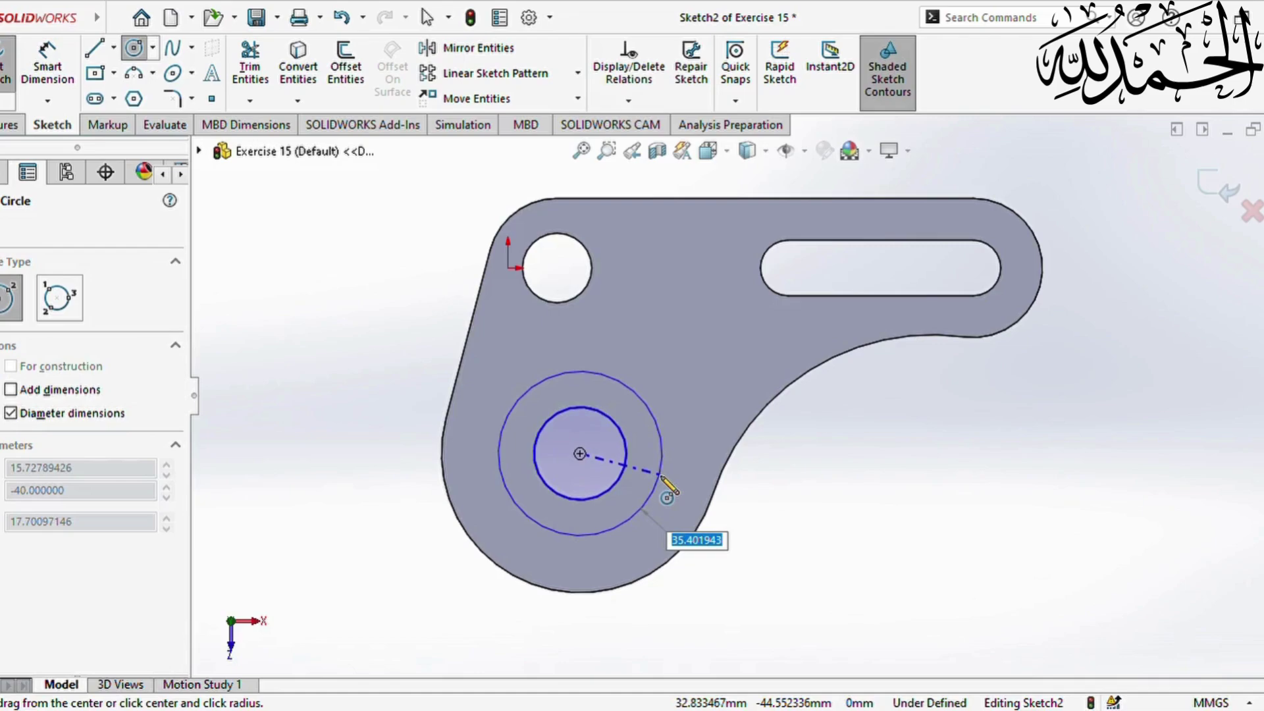
{"action": "type", "text": "40"}
{"action": "key", "text": "Return"}
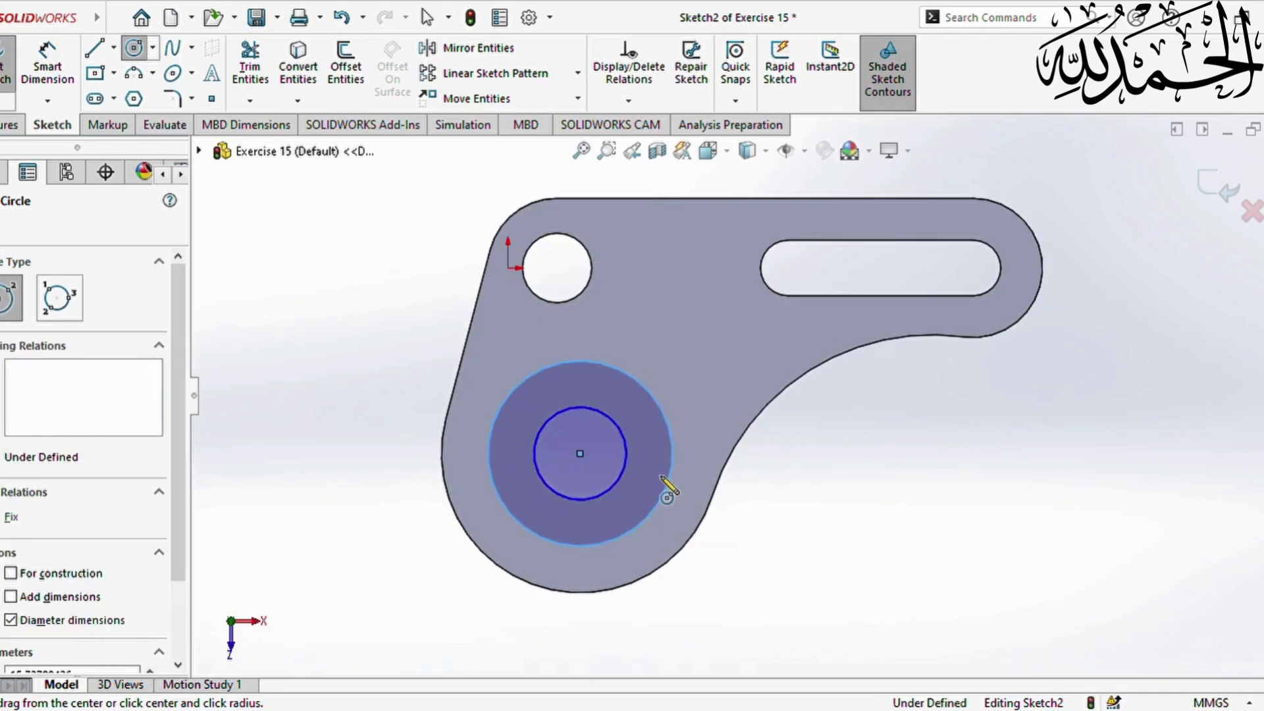
Extrude the two concentric circles as a 20 mm blind boss, merged with the plate
{"action": "left_click", "coordinate": [8, 225]}
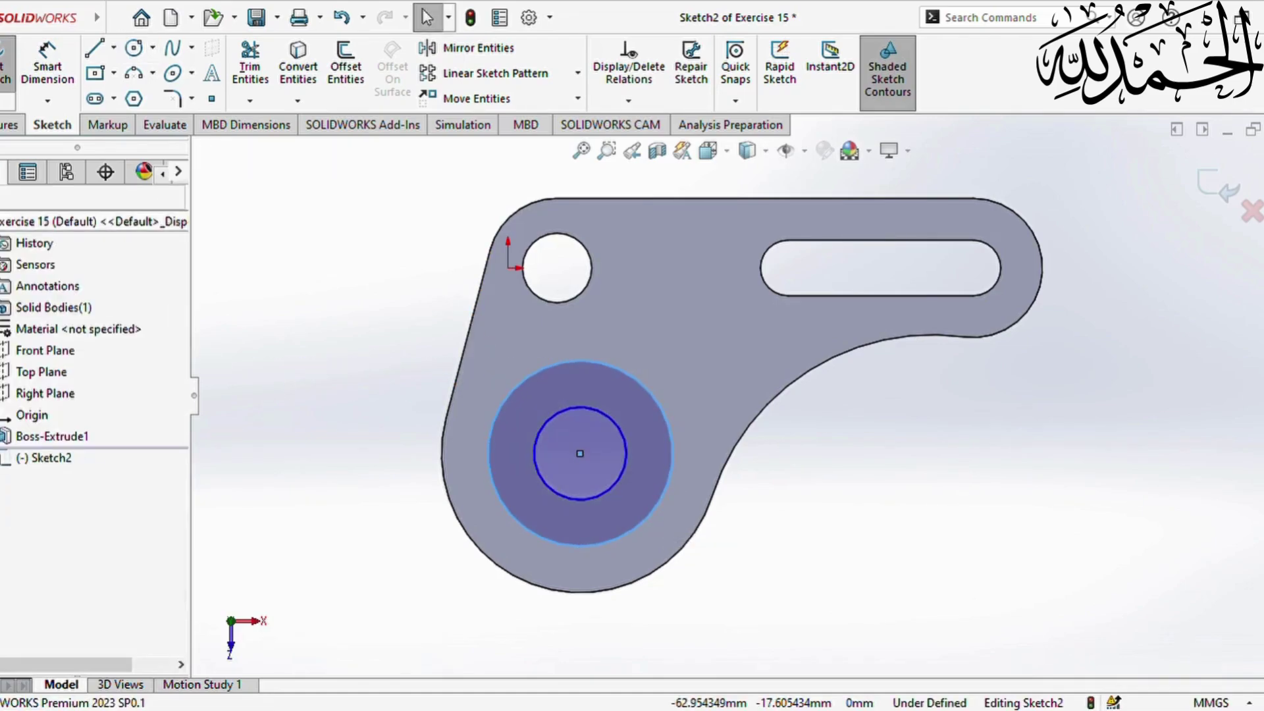
{"action": "scroll", "coordinate": [586, 445], "scroll_direction": "down", "scroll_amount": 6}
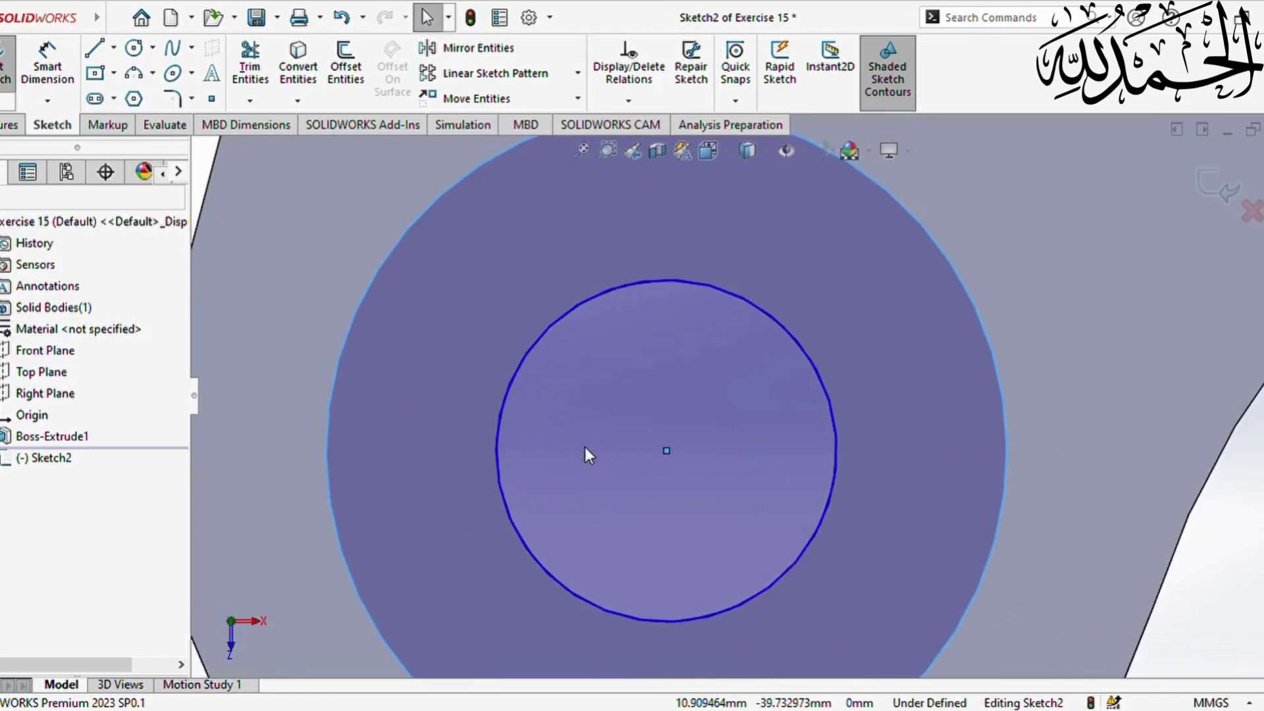
{"action": "scroll", "coordinate": [585, 447], "scroll_direction": "up", "scroll_amount": 5}
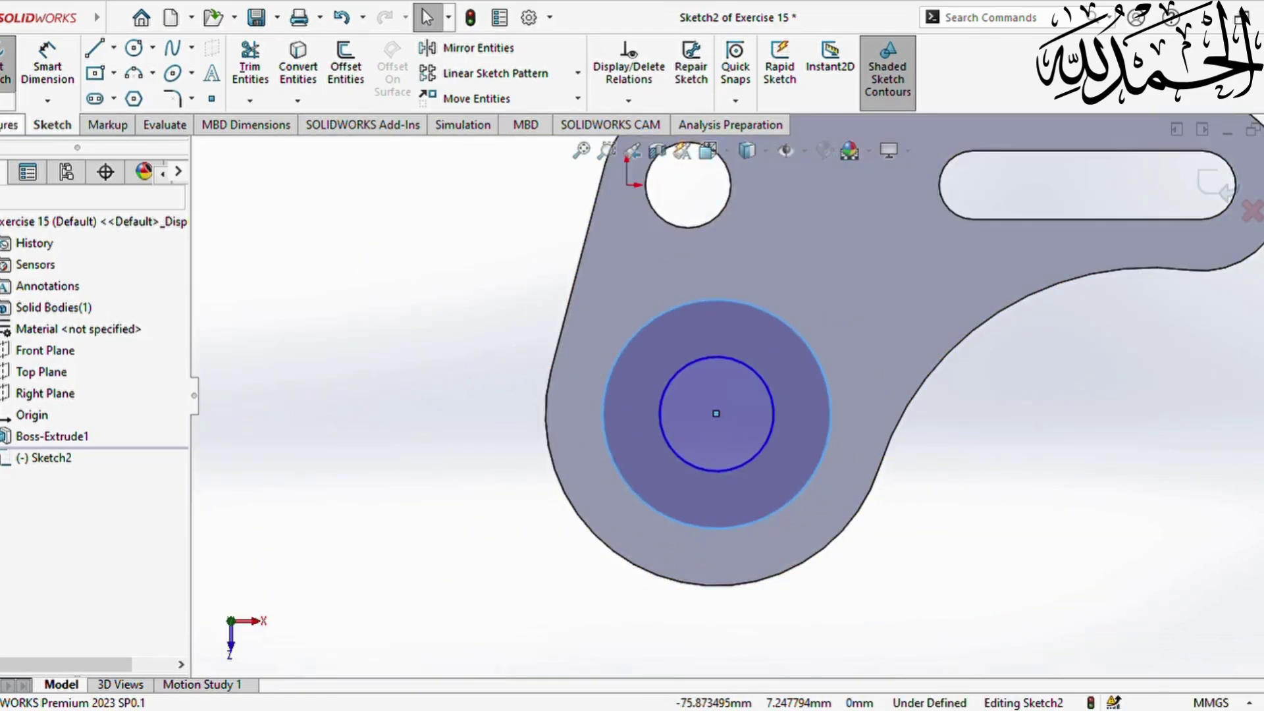
{"action": "left_click", "coordinate": [14, 125]}
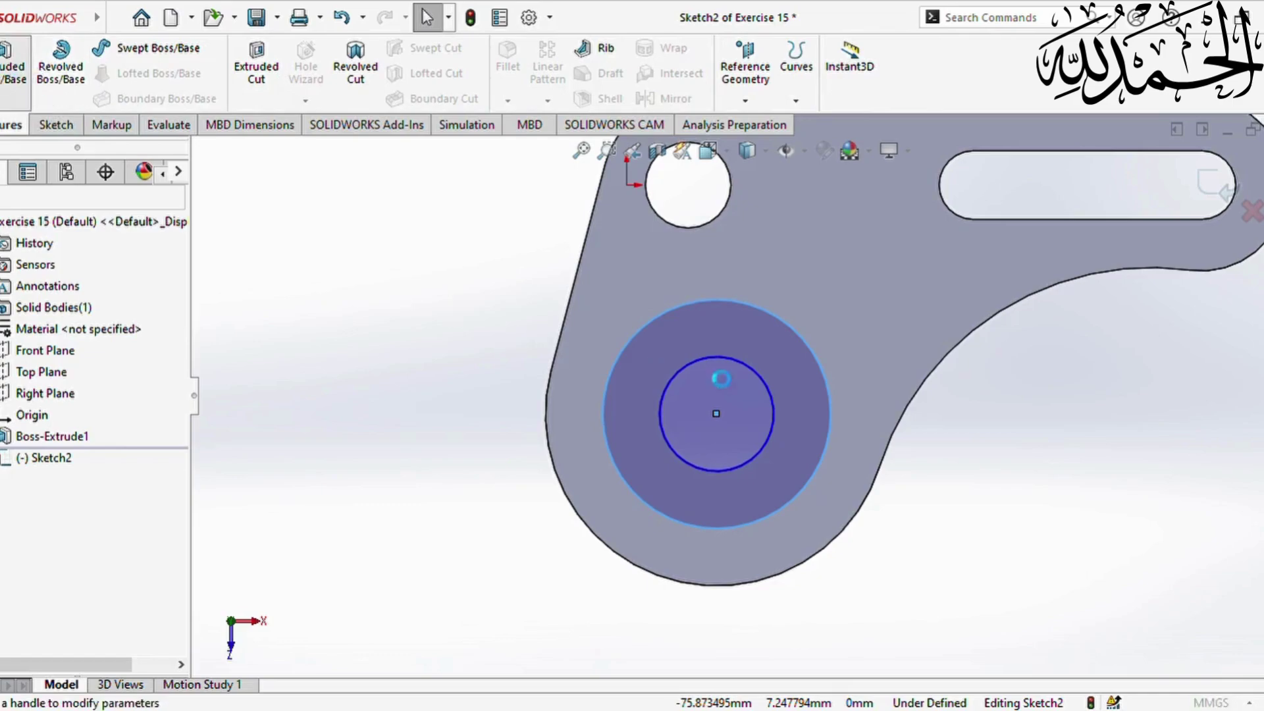
{"action": "left_click", "coordinate": [13, 66]}
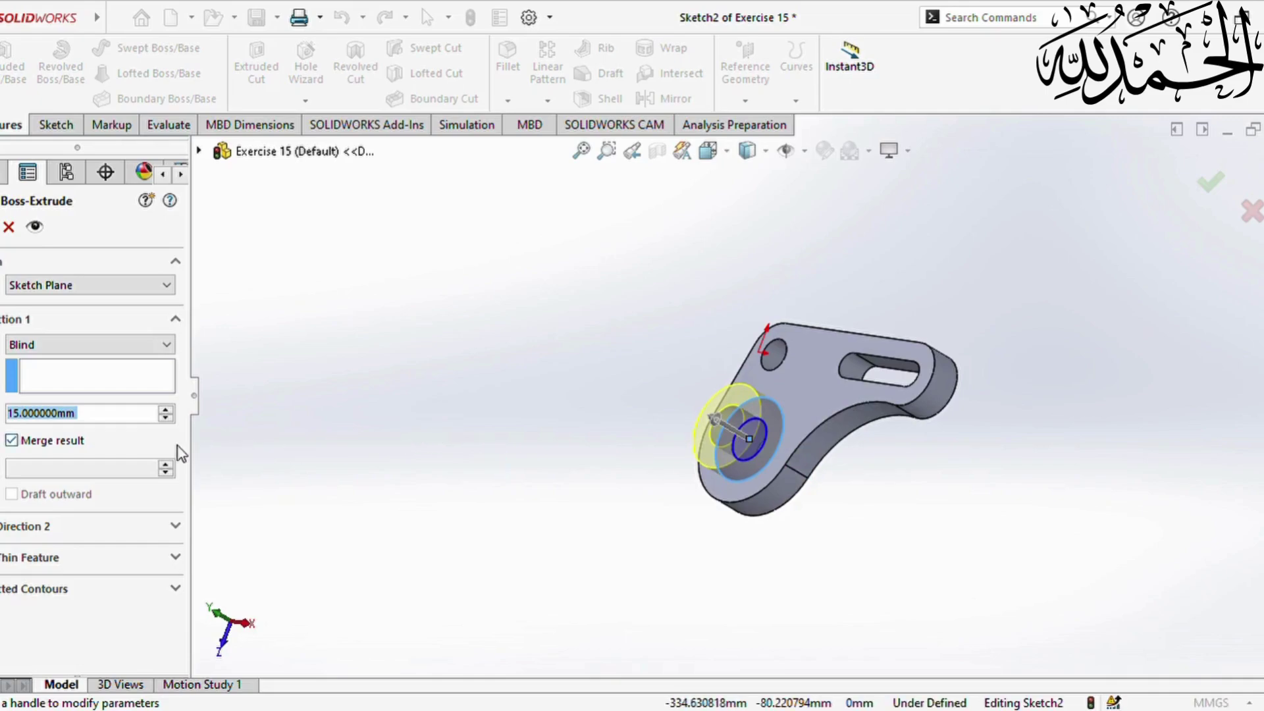
{"action": "type", "text": "20"}
{"action": "key", "text": "Return"}
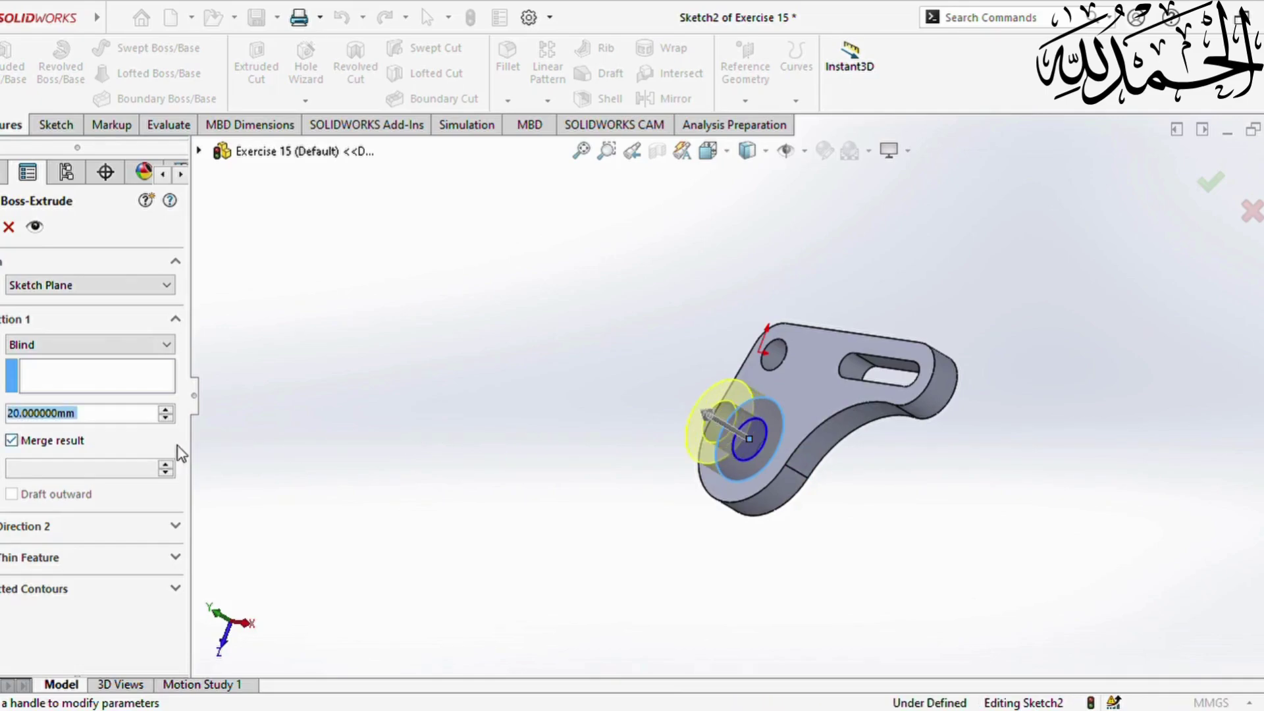
{"action": "key", "text": "Return"}
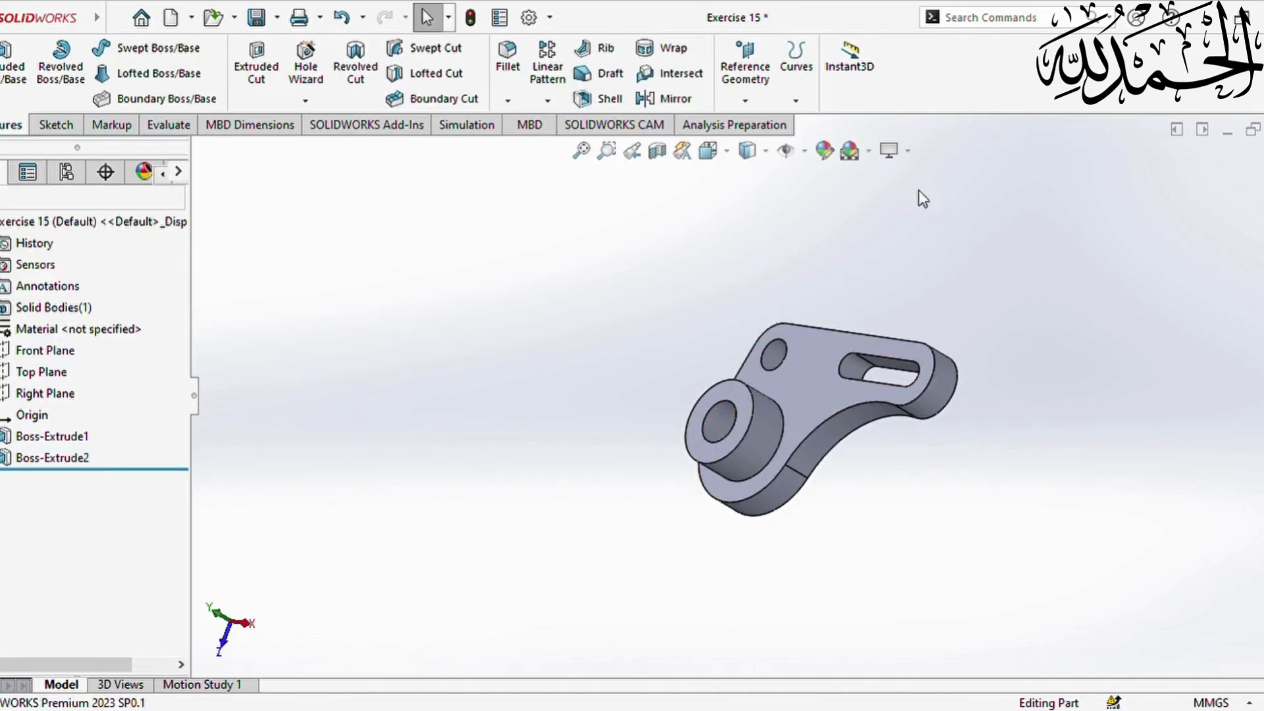
Apply the chromium plate appearance from the Chrome metals to the whole part and colour it cyan
{"action": "left_click", "coordinate": [49, 222]}
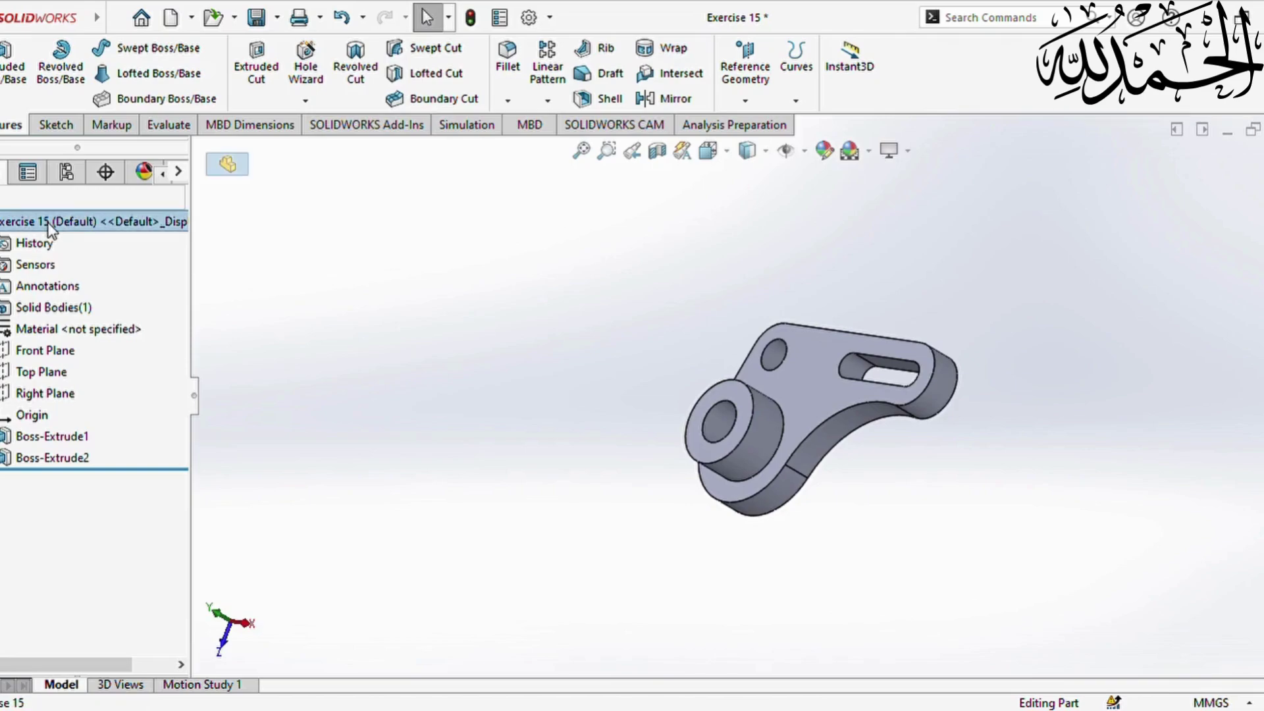
{"action": "left_click", "coordinate": [824, 153]}
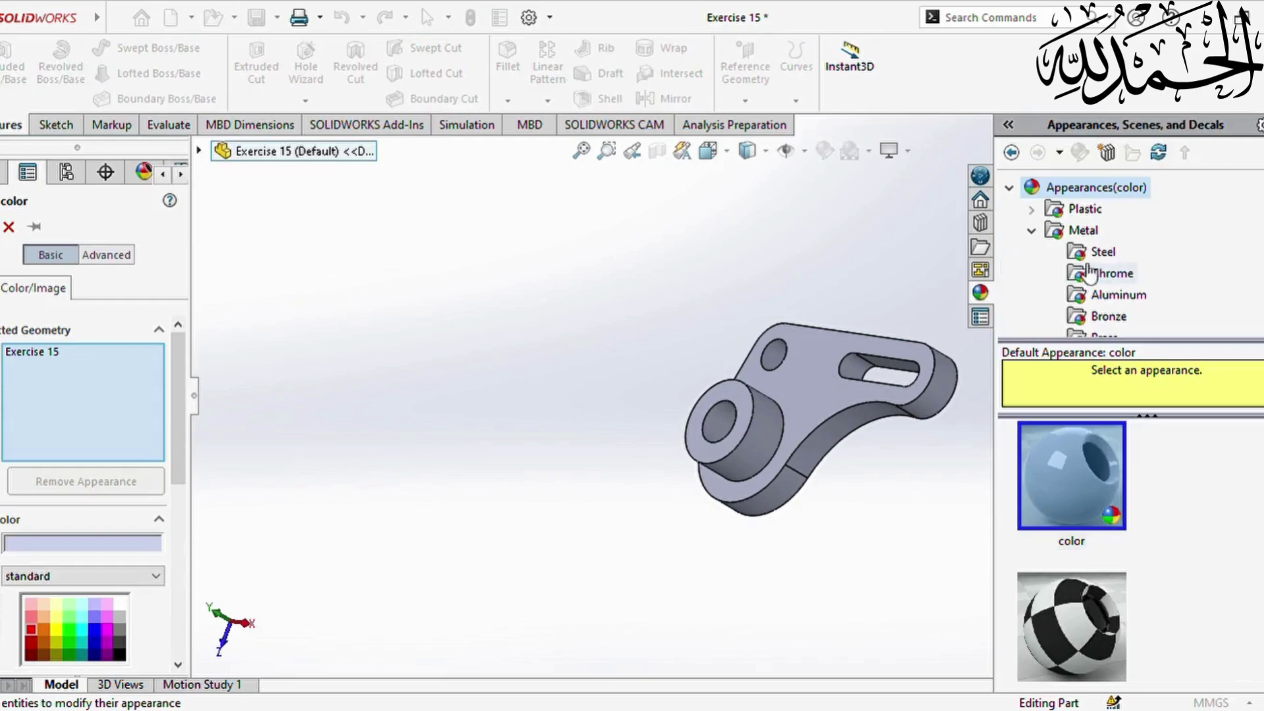
{"action": "left_click", "coordinate": [1120, 279]}
{"action": "left_click", "coordinate": [1072, 476]}
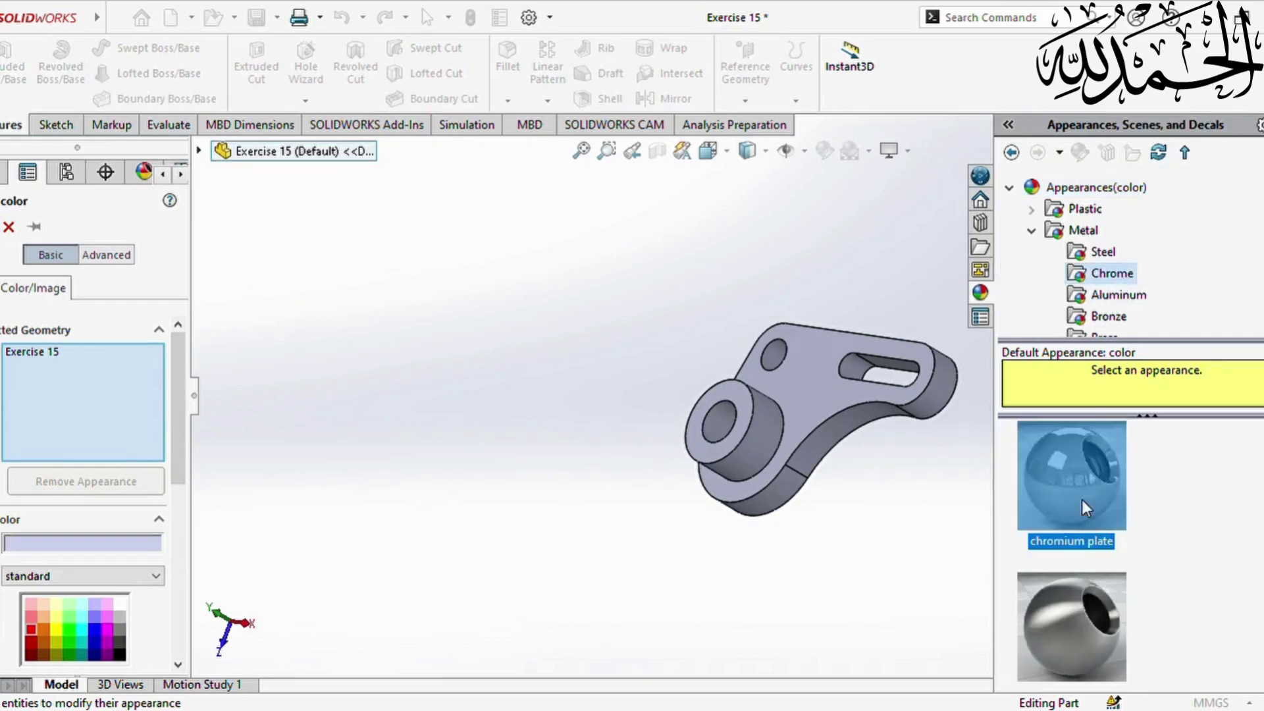
{"action": "scroll", "coordinate": [71, 663], "scroll_direction": "down", "scroll_amount": 3}
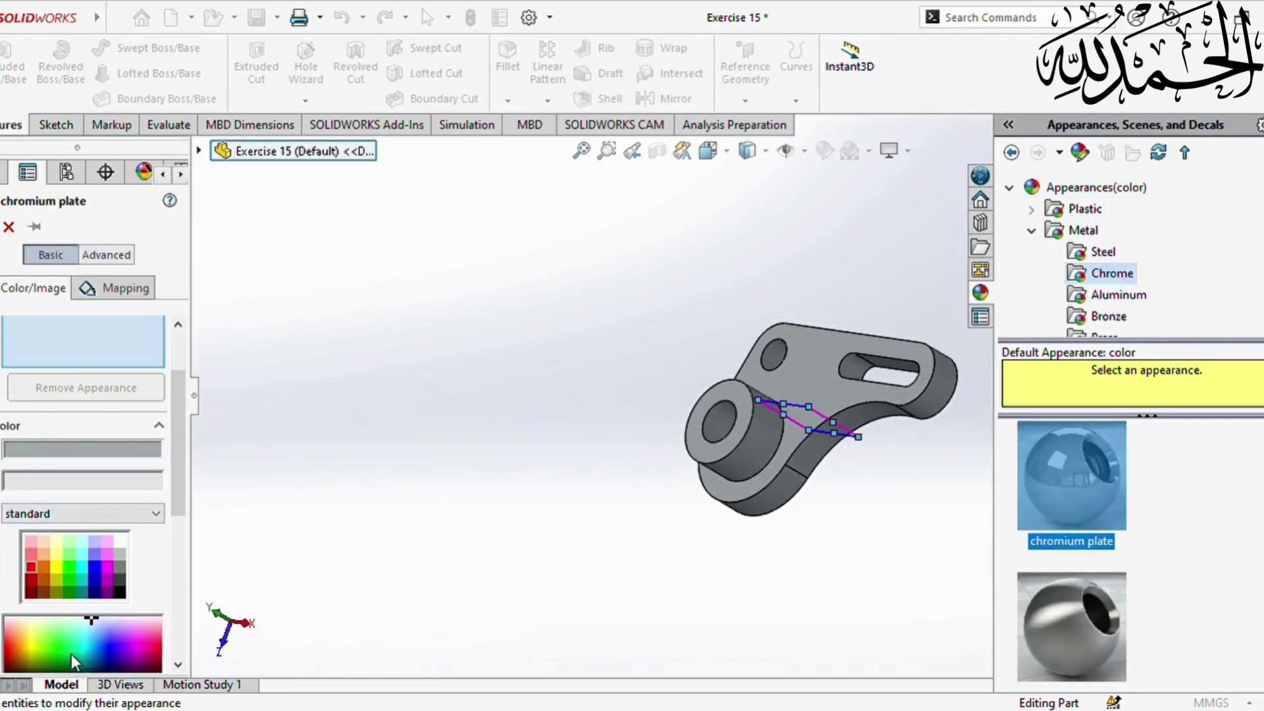
{"action": "left_click", "coordinate": [81, 555]}
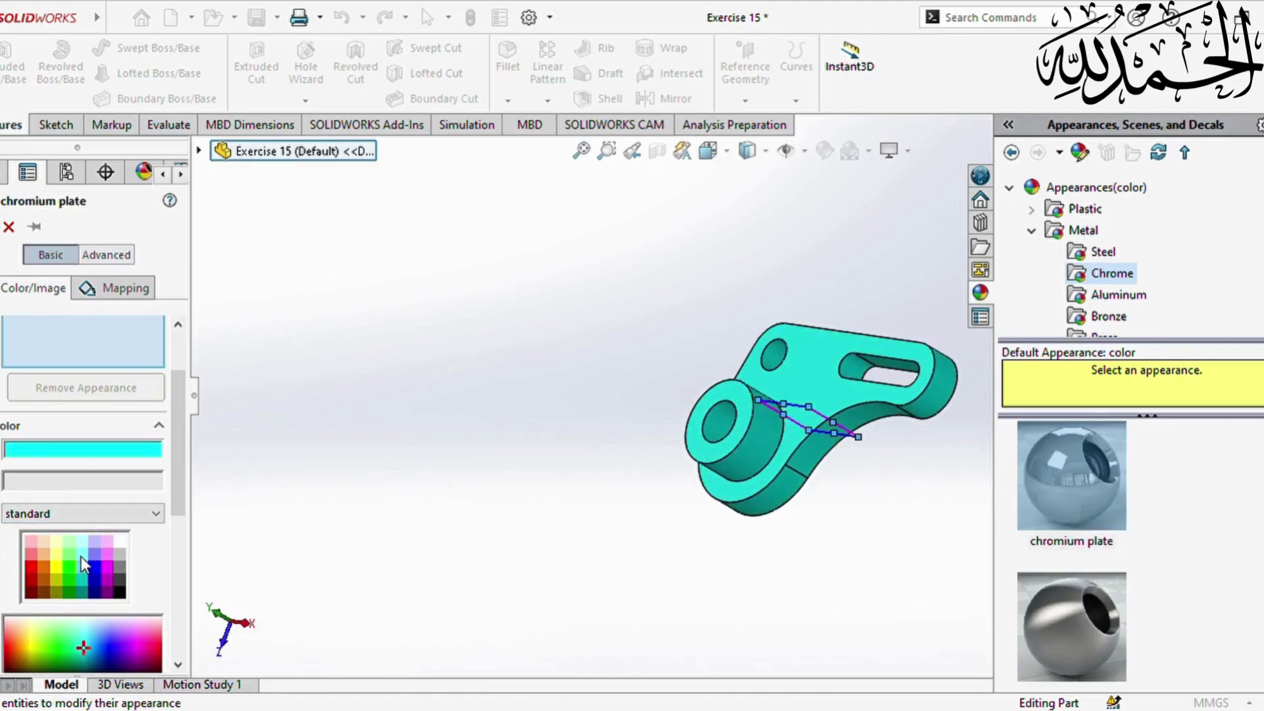
{"action": "key", "text": "Return"}
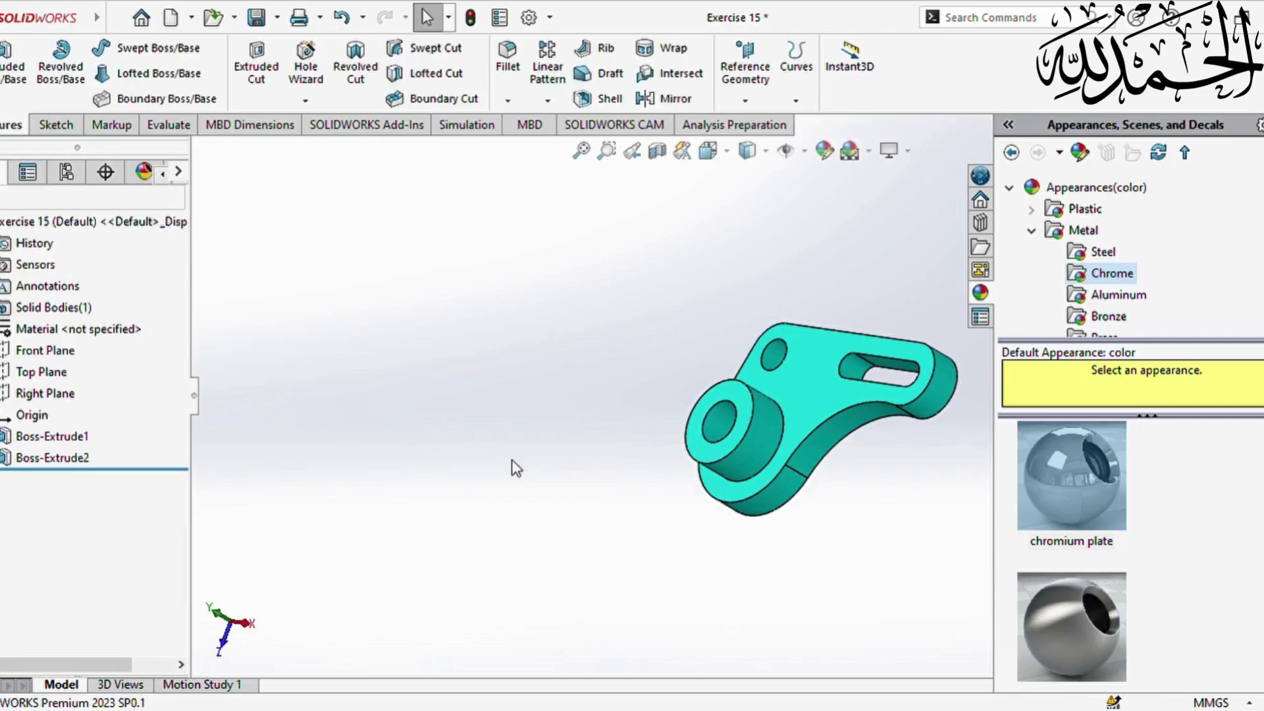
Colour the boss's outer and bore faces, the small hole's face and the slot's inner faces red
{"action": "left_click", "coordinate": [761, 433]}
{"action": "left_click", "coordinate": [771, 356], "text": "ctrl"}
{"action": "middle_click_drag", "start_coordinate": [783, 369], "coordinate": [894, 500]}
{"action": "left_click", "coordinate": [859, 364], "text": "ctrl"}
{"action": "scroll", "coordinate": [887, 360], "scroll_direction": "down", "scroll_amount": 5}
{"action": "left_click", "coordinate": [894, 479], "text": "ctrl"}
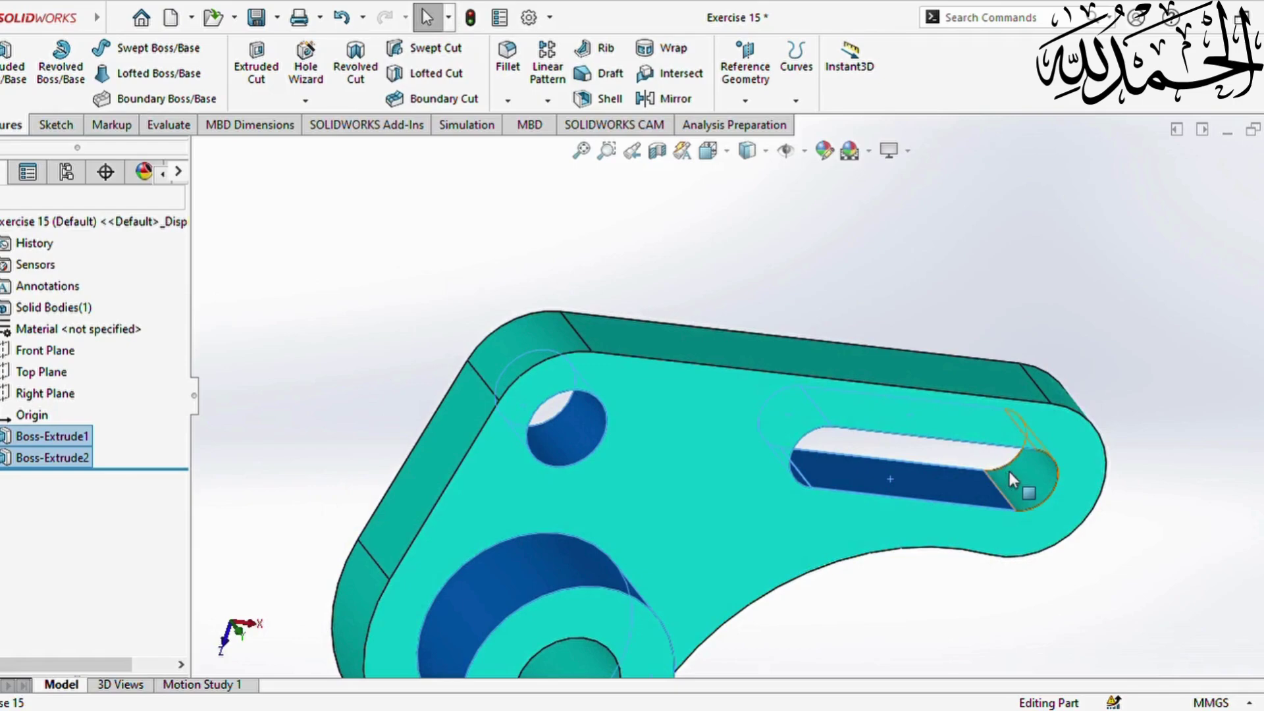
{"action": "middle_click_drag", "start_coordinate": [1009, 471], "coordinate": [597, 633]}
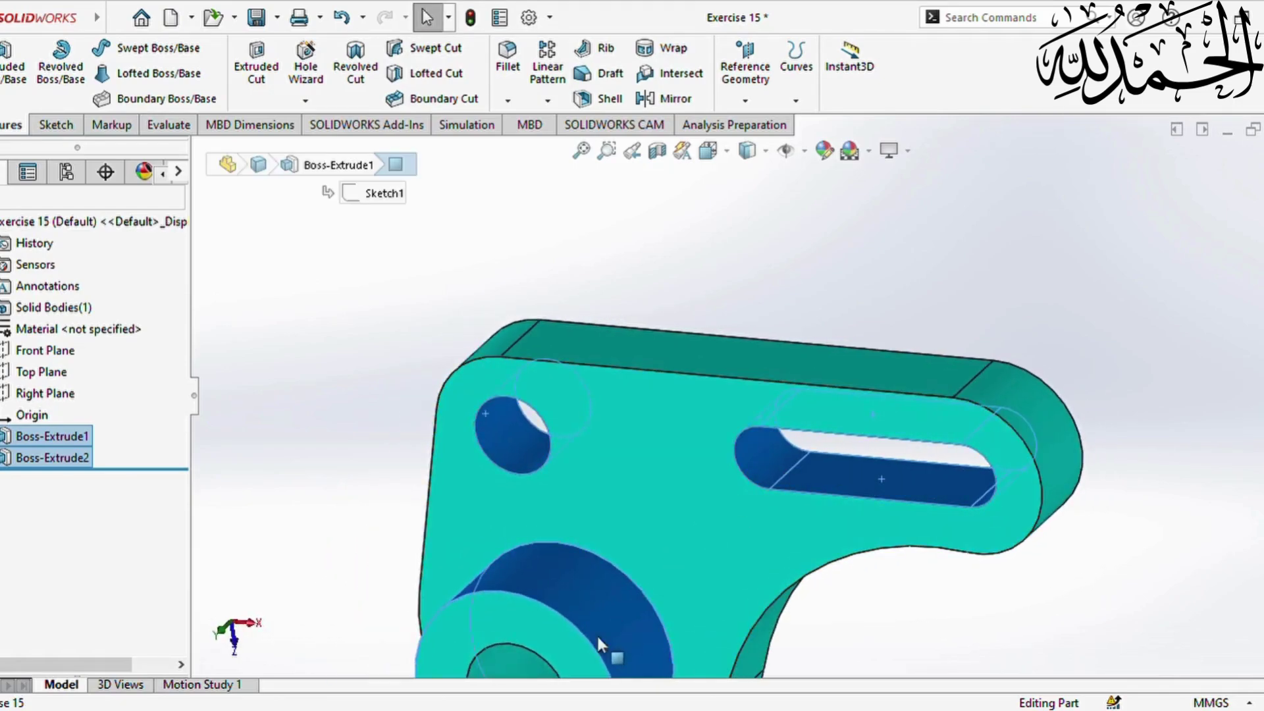
{"action": "left_click", "coordinate": [511, 672], "text": "ctrl"}
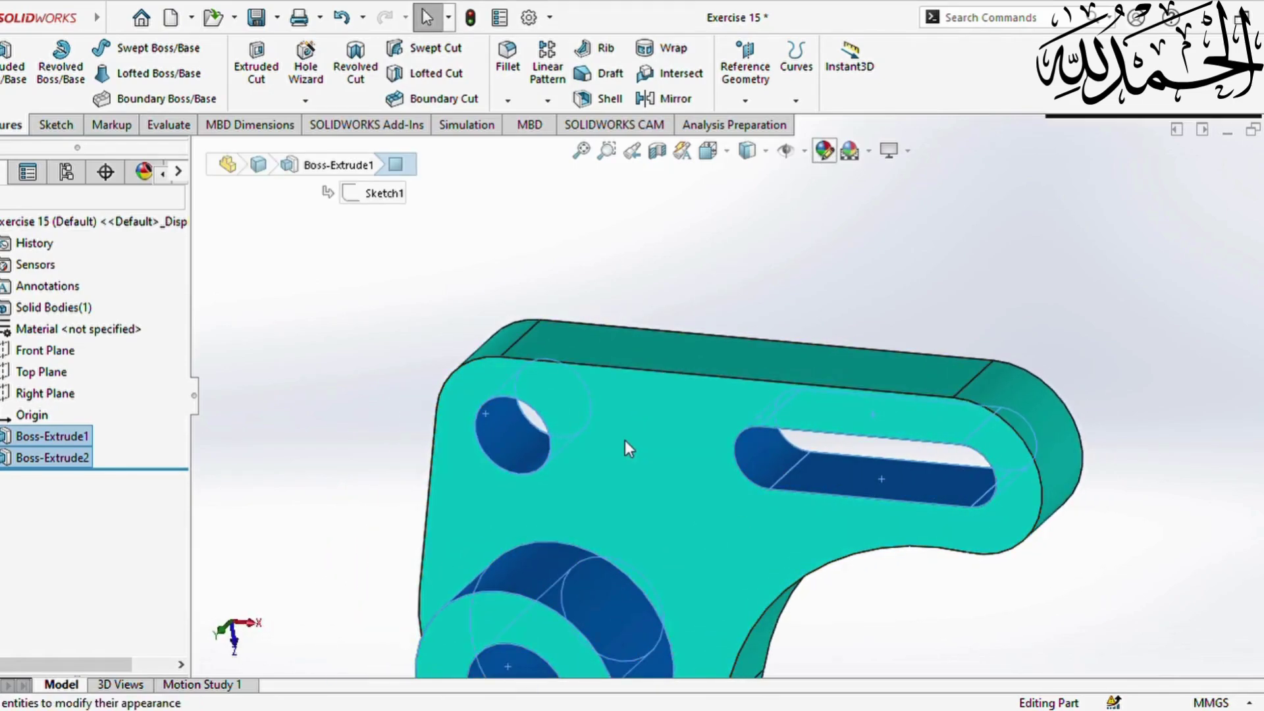
{"action": "scroll", "coordinate": [680, 484], "scroll_direction": "down", "scroll_amount": 1}
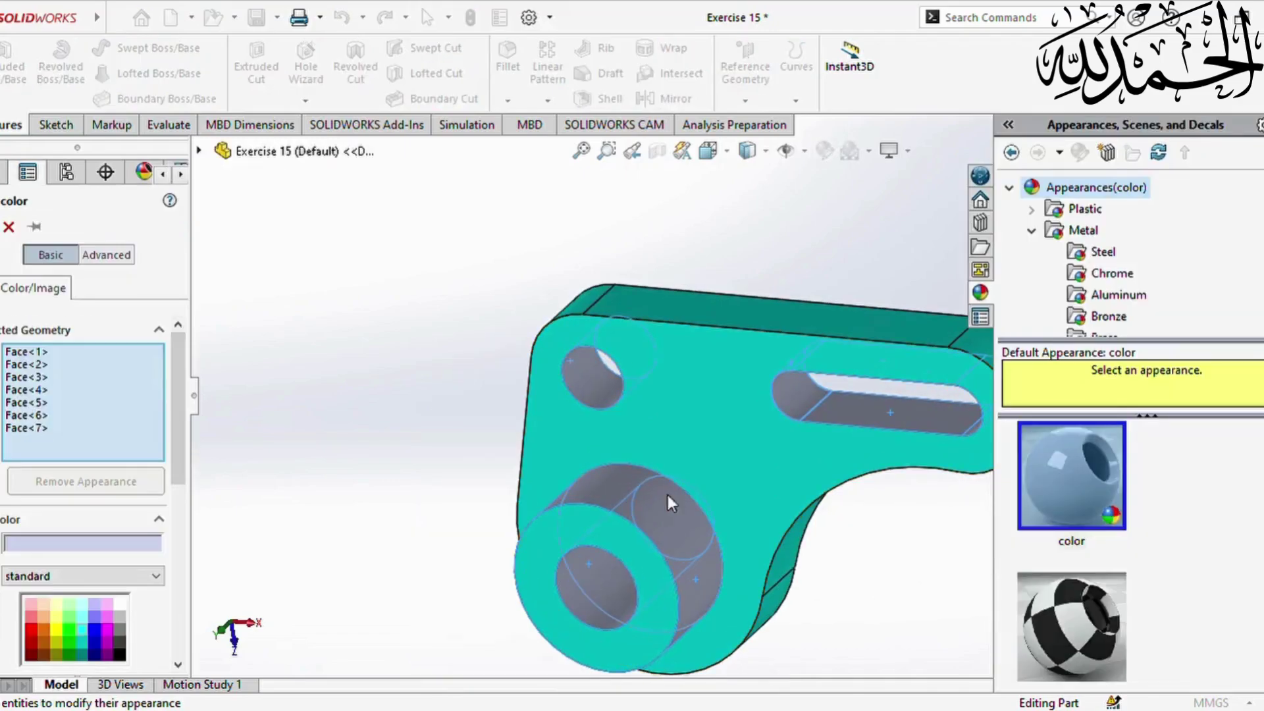
{"action": "left_click", "coordinate": [33, 631]}
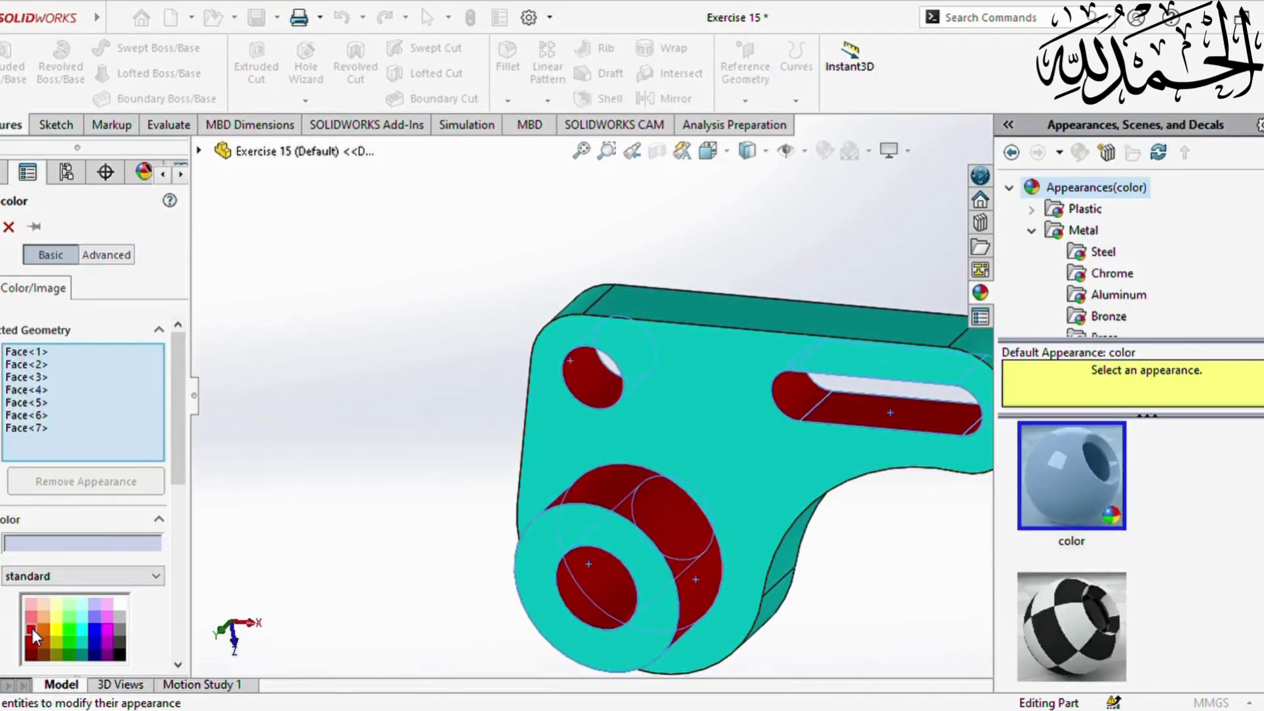
{"action": "left_click", "coordinate": [3, 226]}
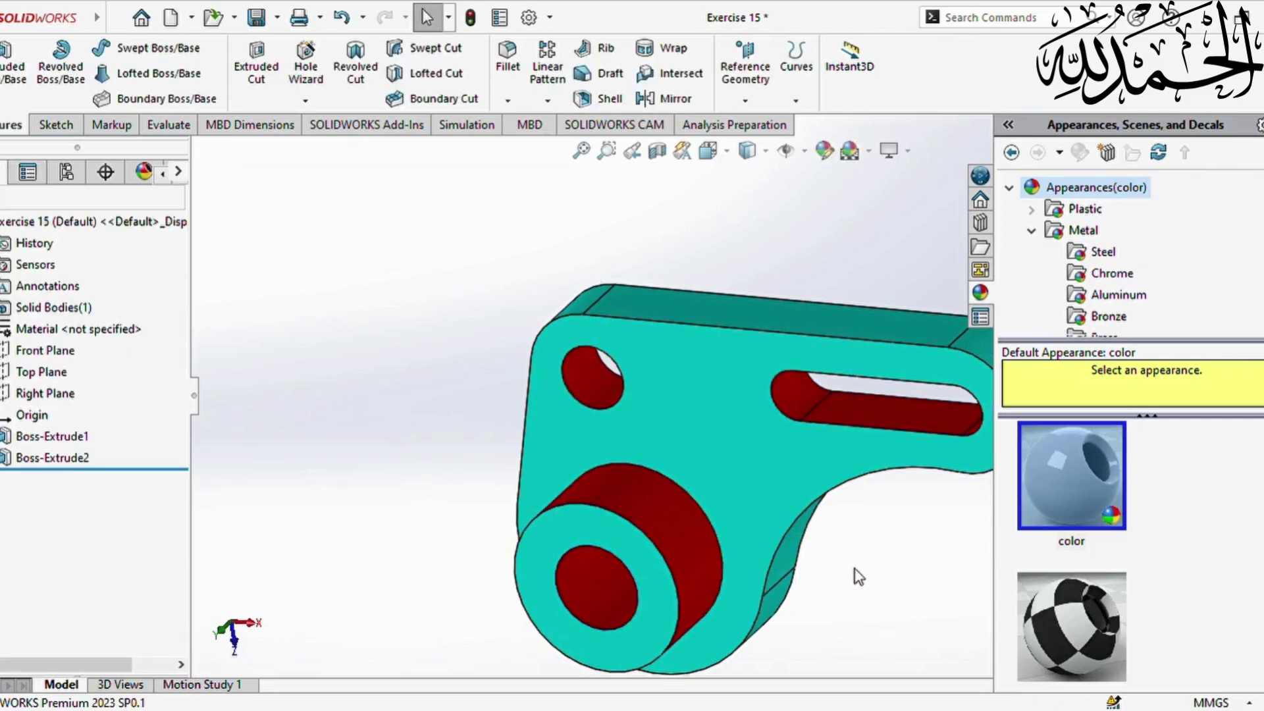
Show the whole part at an angle and save it
{"action": "key", "text": "f"}
{"action": "middle_click_drag", "start_coordinate": [816, 589], "coordinate": [816, 546]}
{"action": "scroll", "coordinate": [741, 447], "scroll_direction": "up", "scroll_amount": 3}
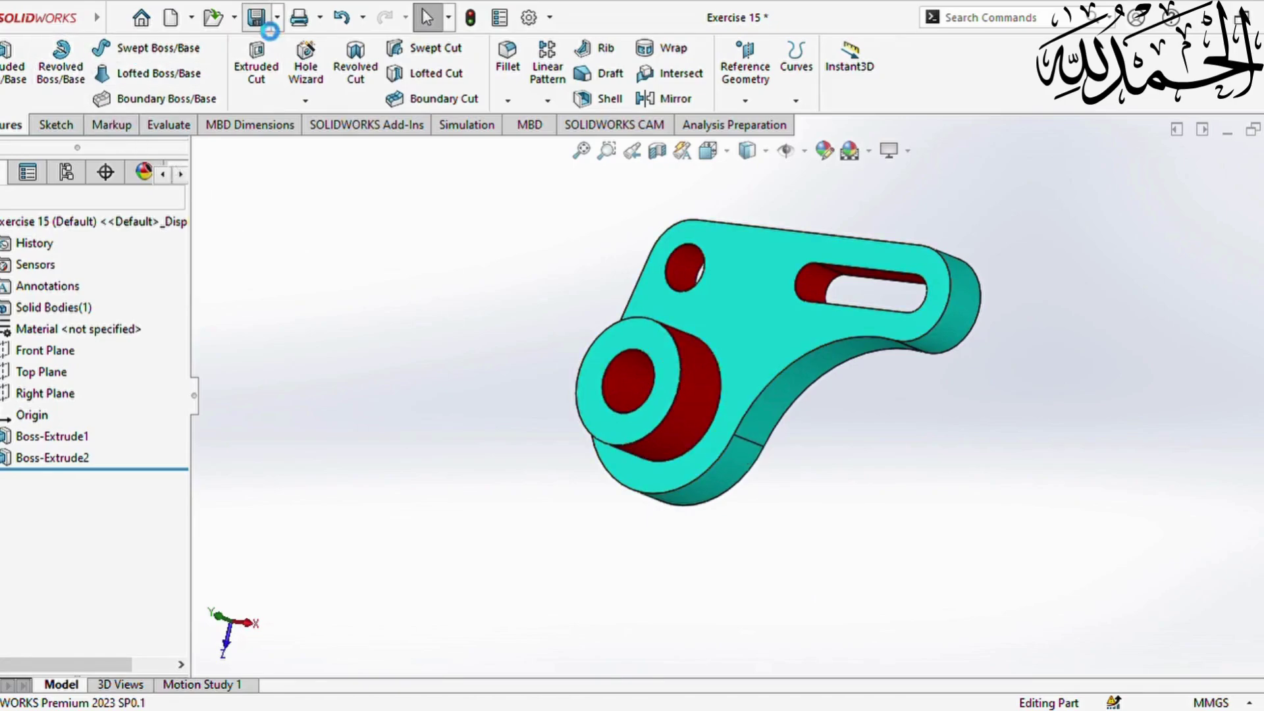
{"action": "left_click", "coordinate": [256, 18]}
{"action": "scroll", "coordinate": [824, 284], "scroll_direction": "up", "scroll_amount": 3}
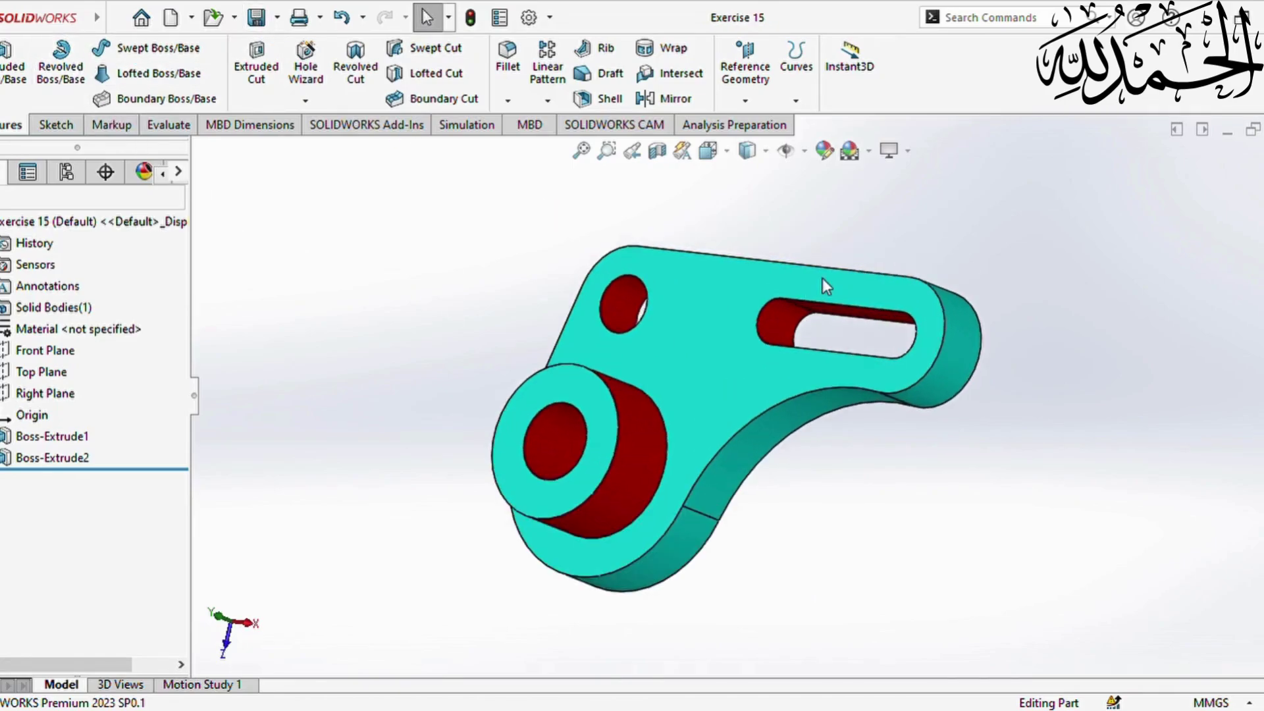